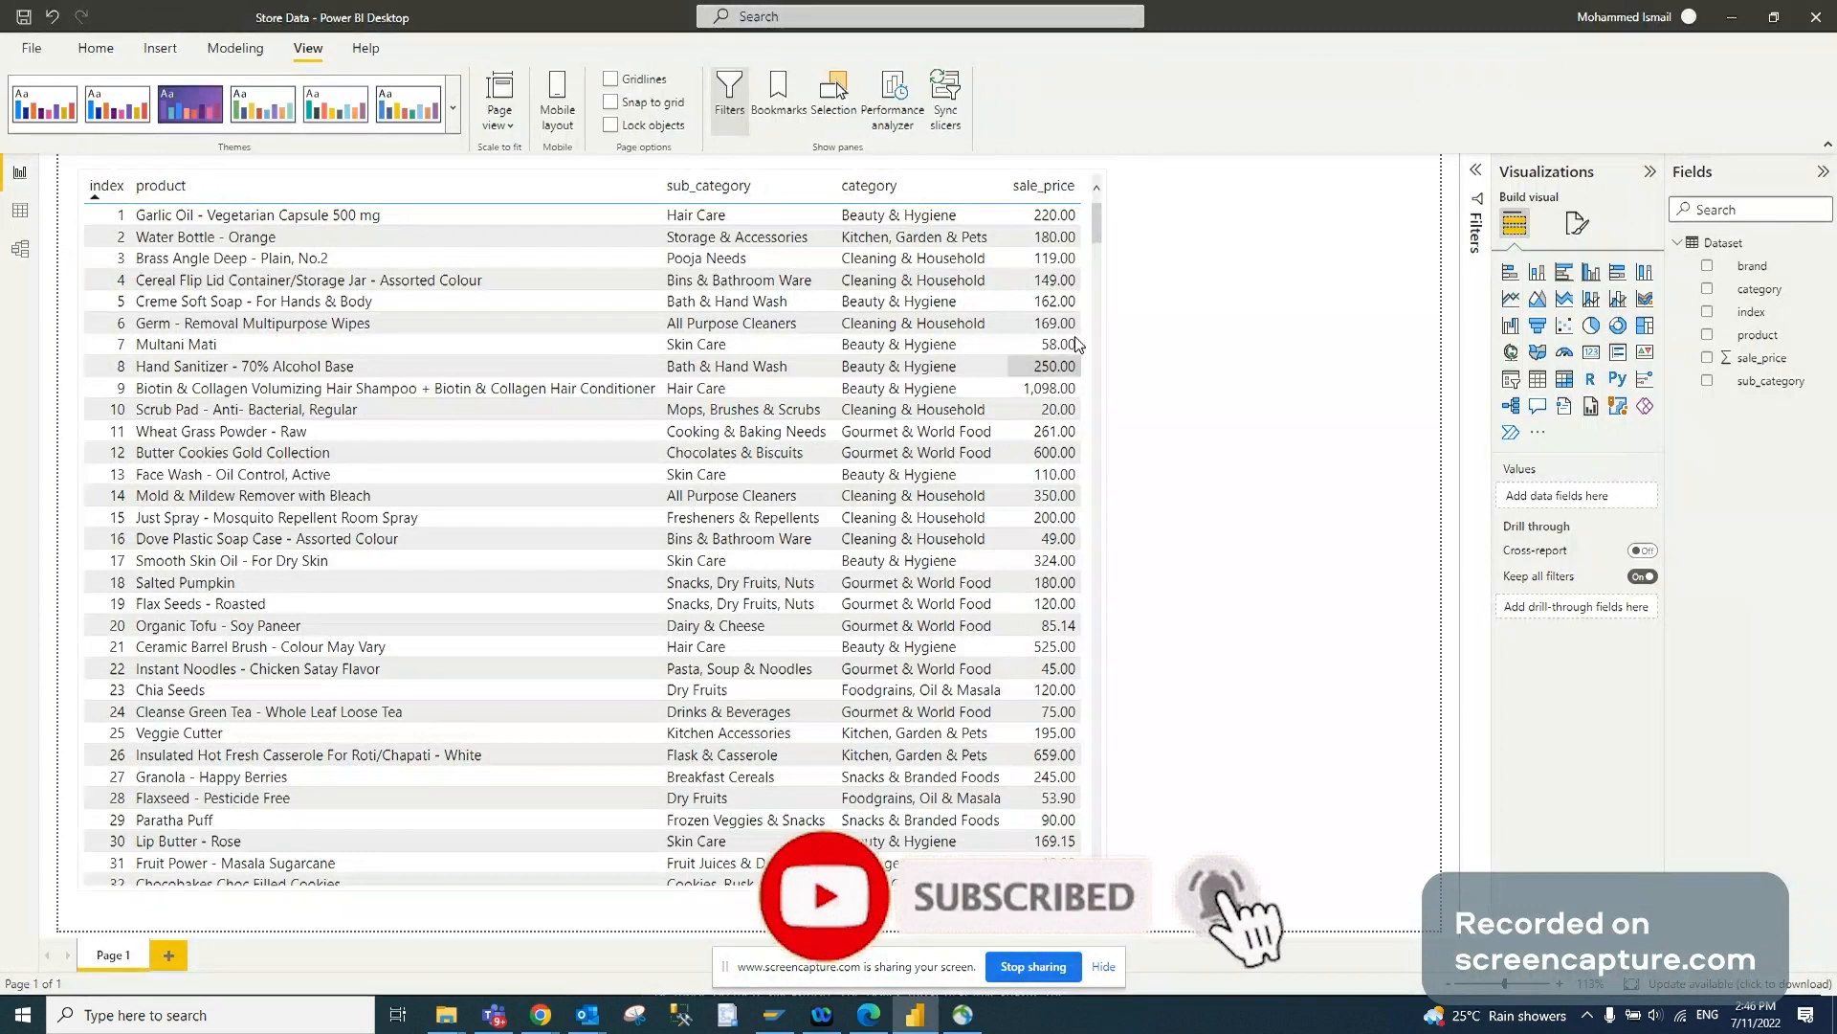
click(1094, 904)
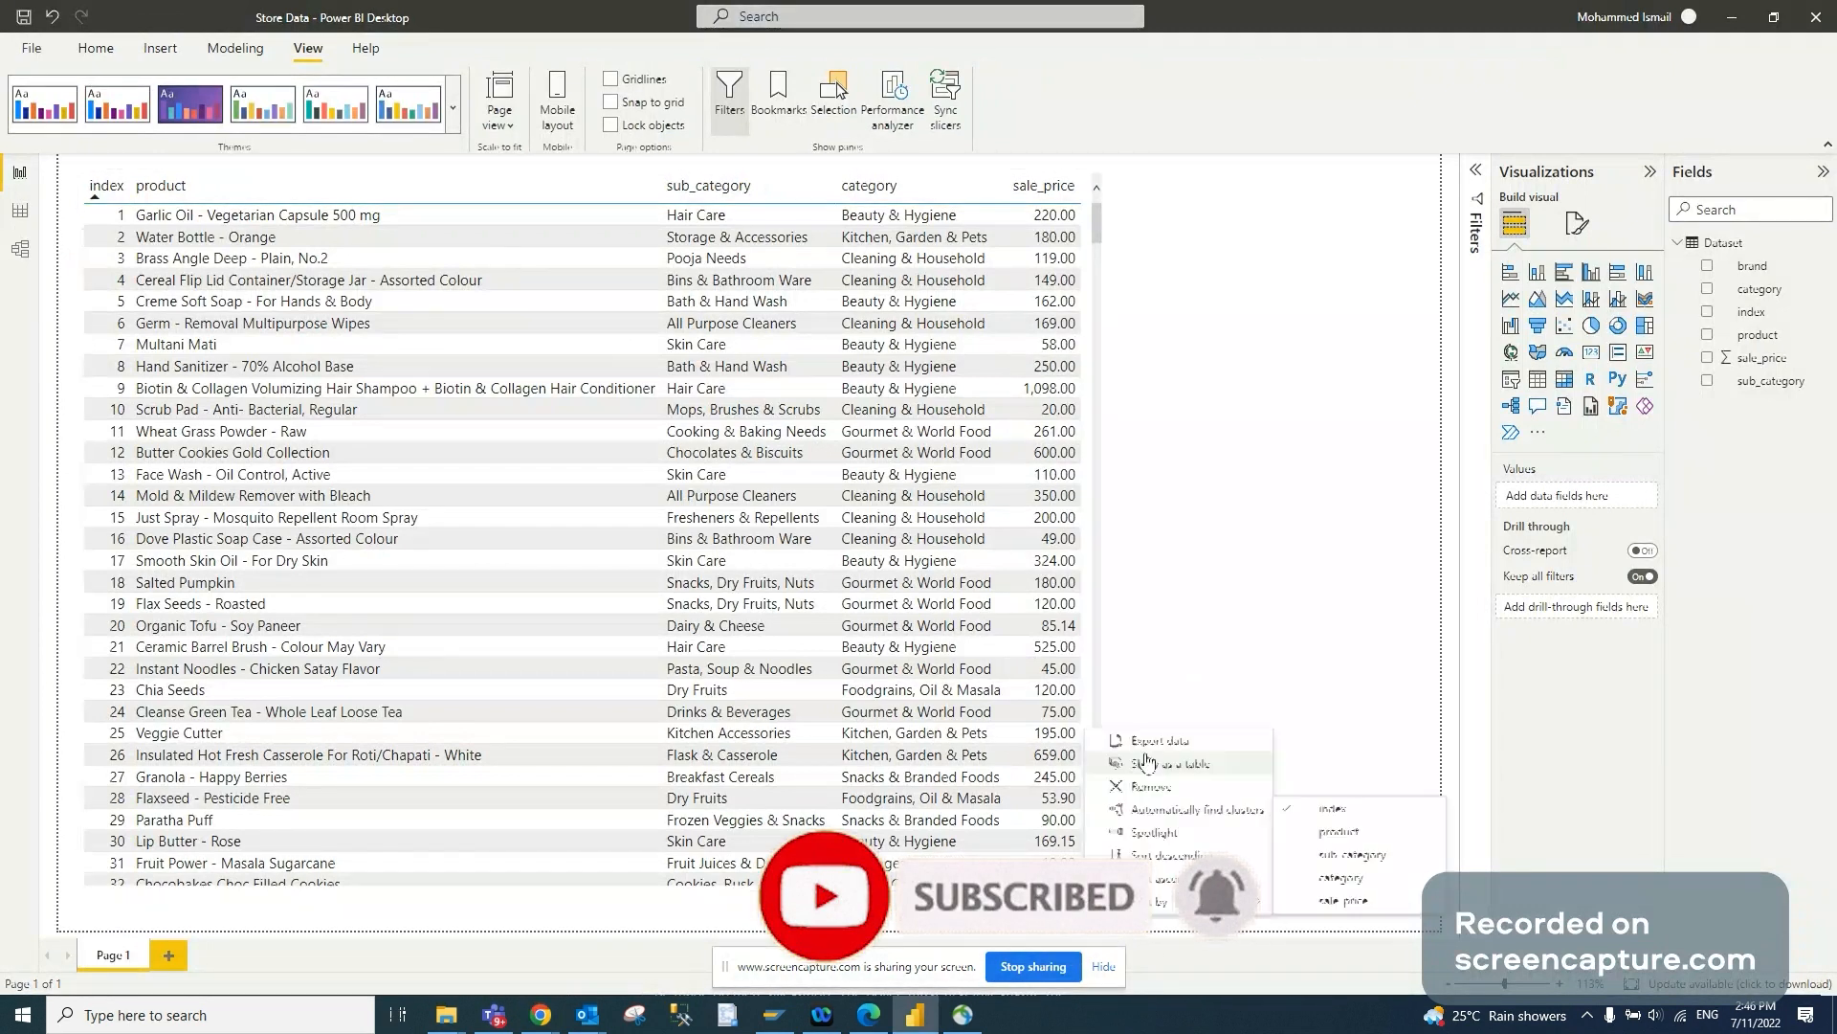
click(1143, 746)
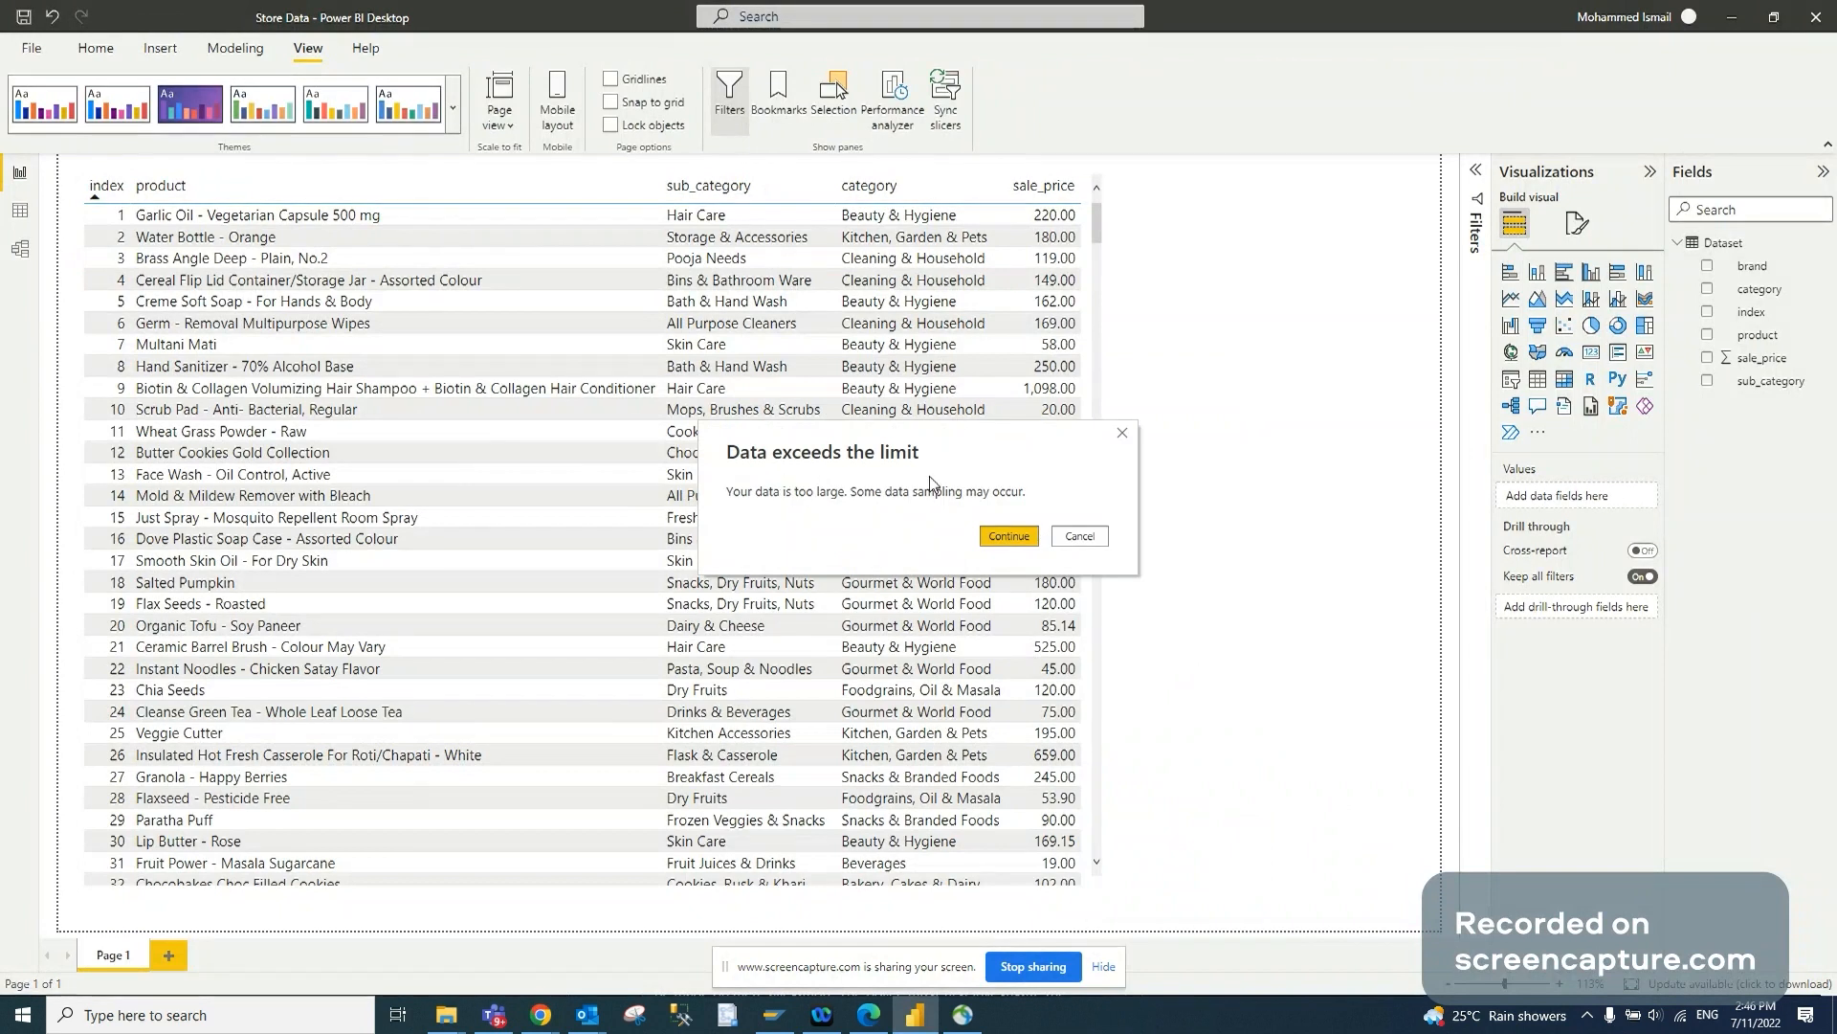
click(1079, 539)
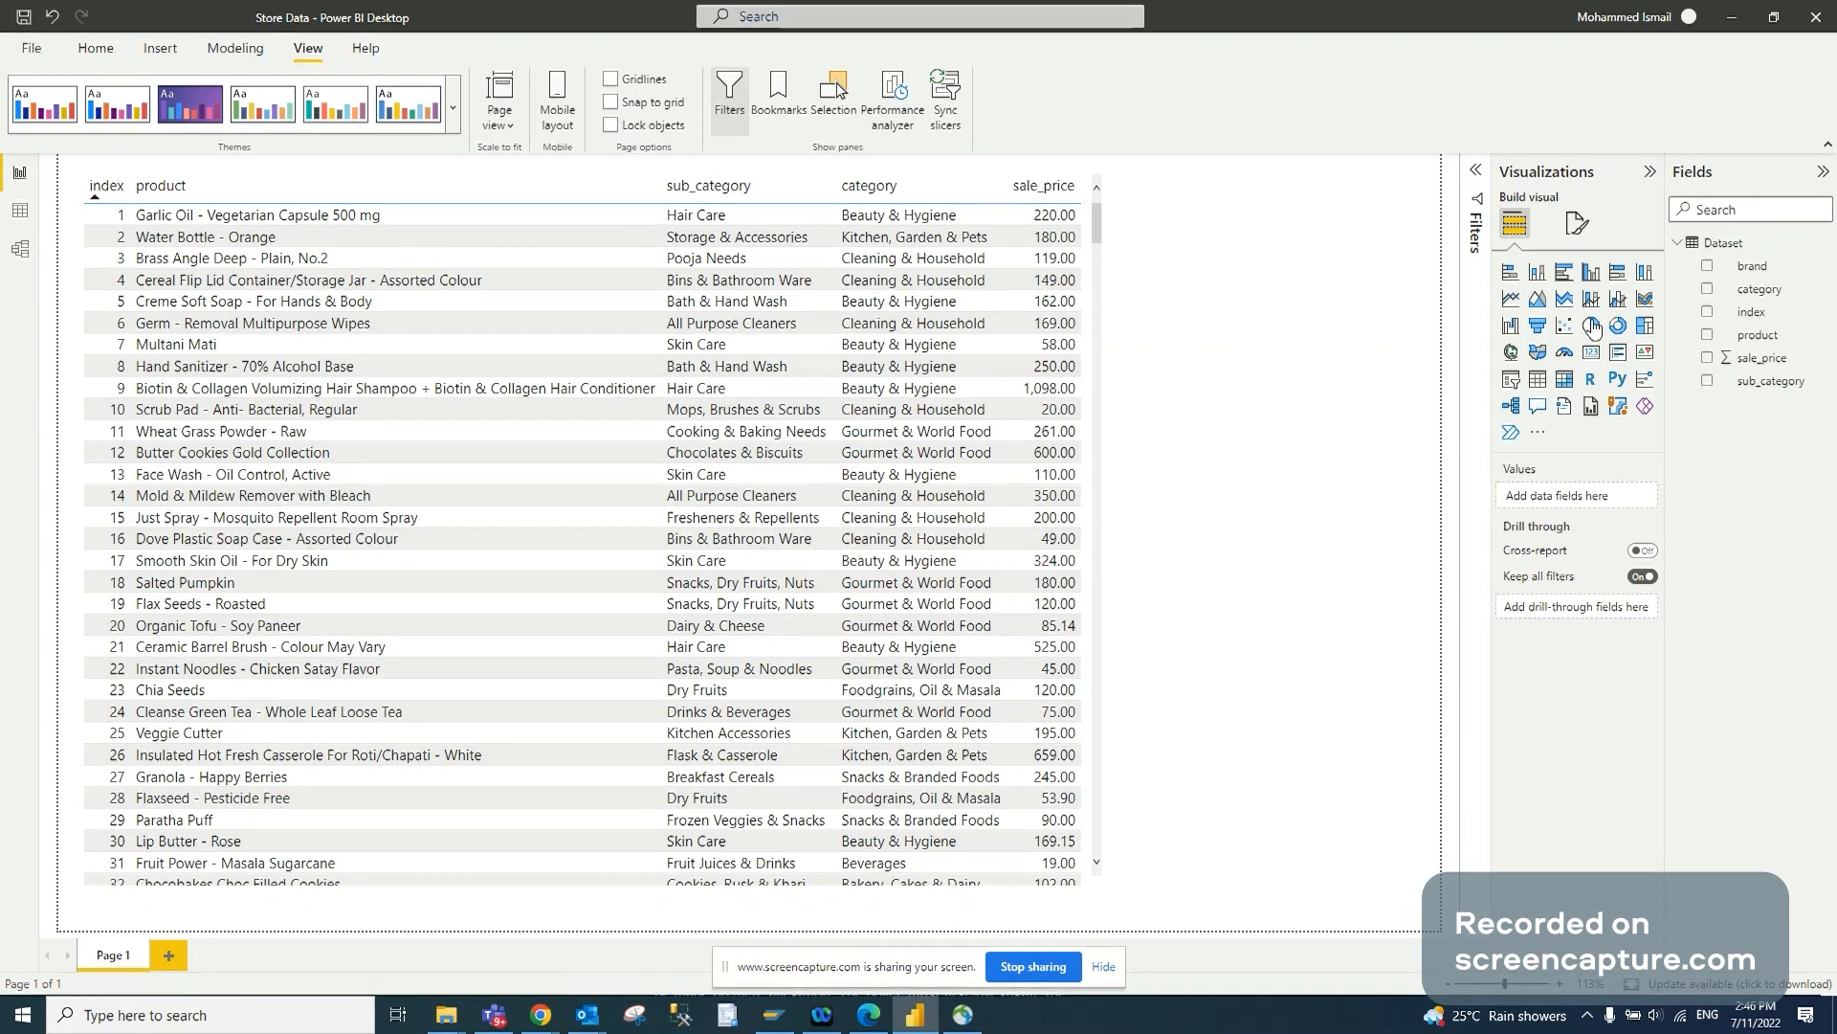
Add a Power Automate visual to the report page
click(1512, 436)
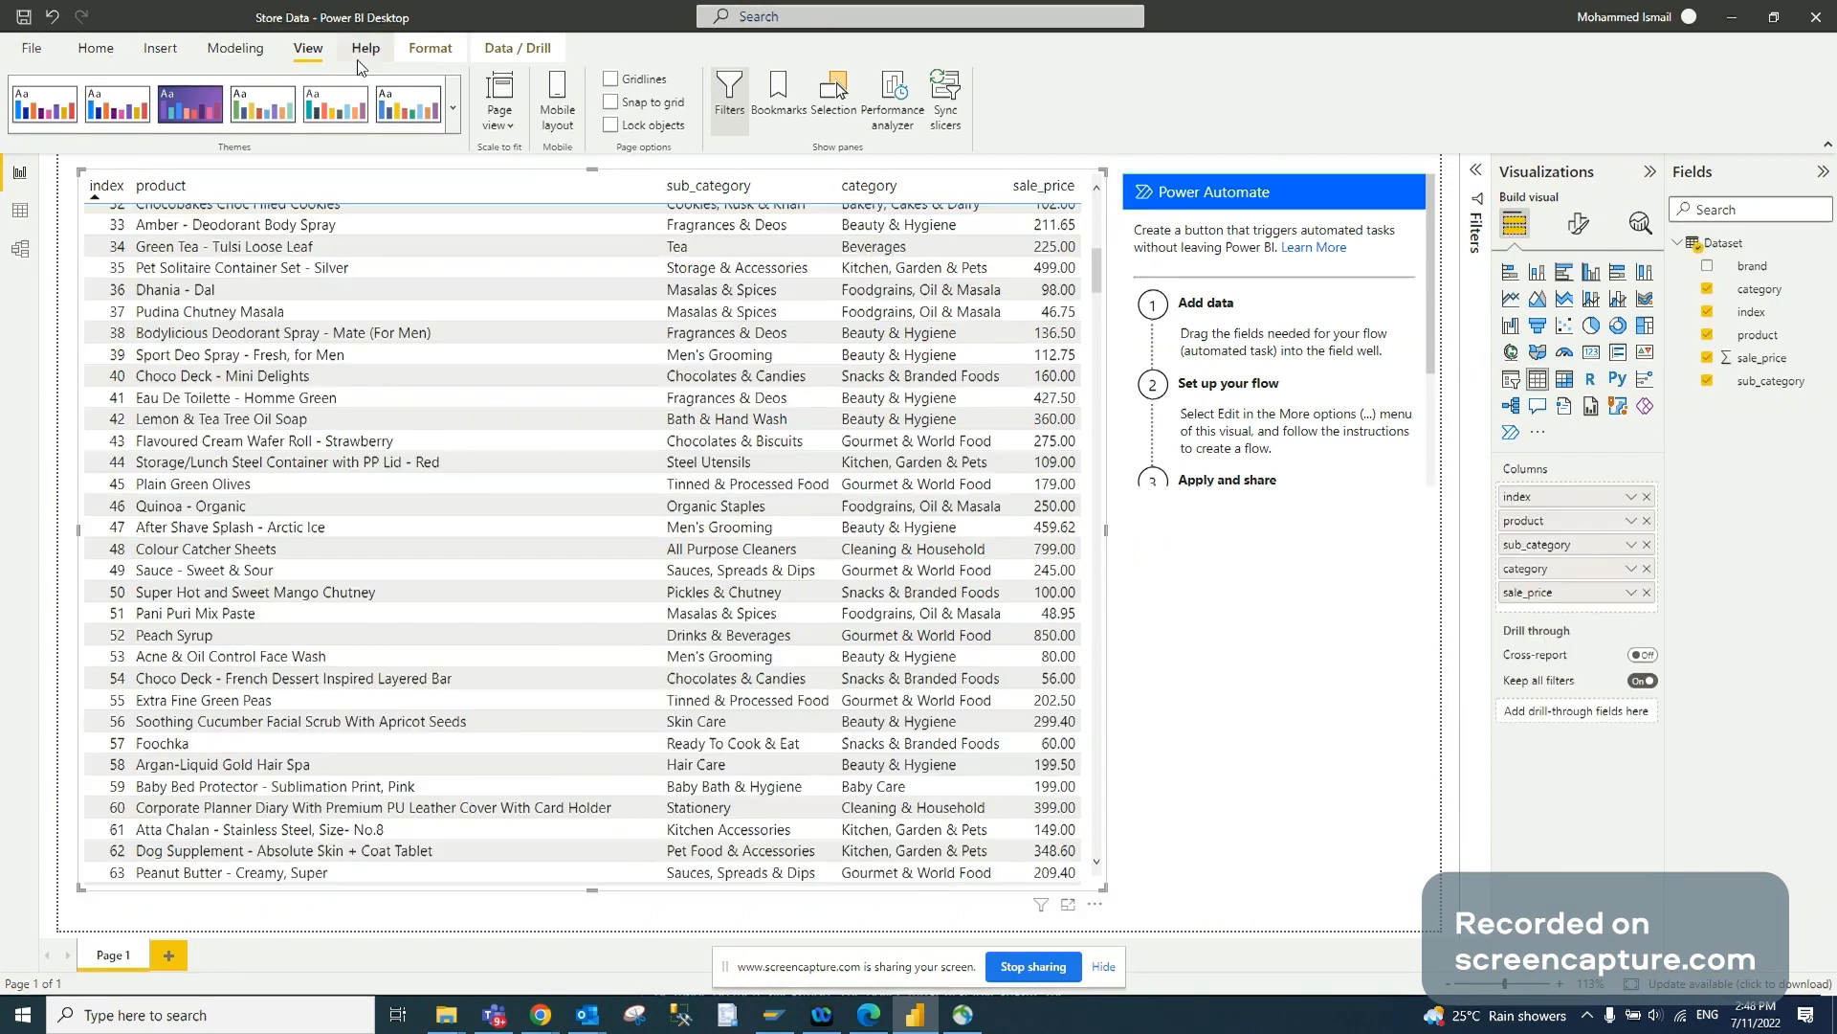
Record a refresh of the visuals with Performance analyzer and copy the Table visual's query
click(892, 123)
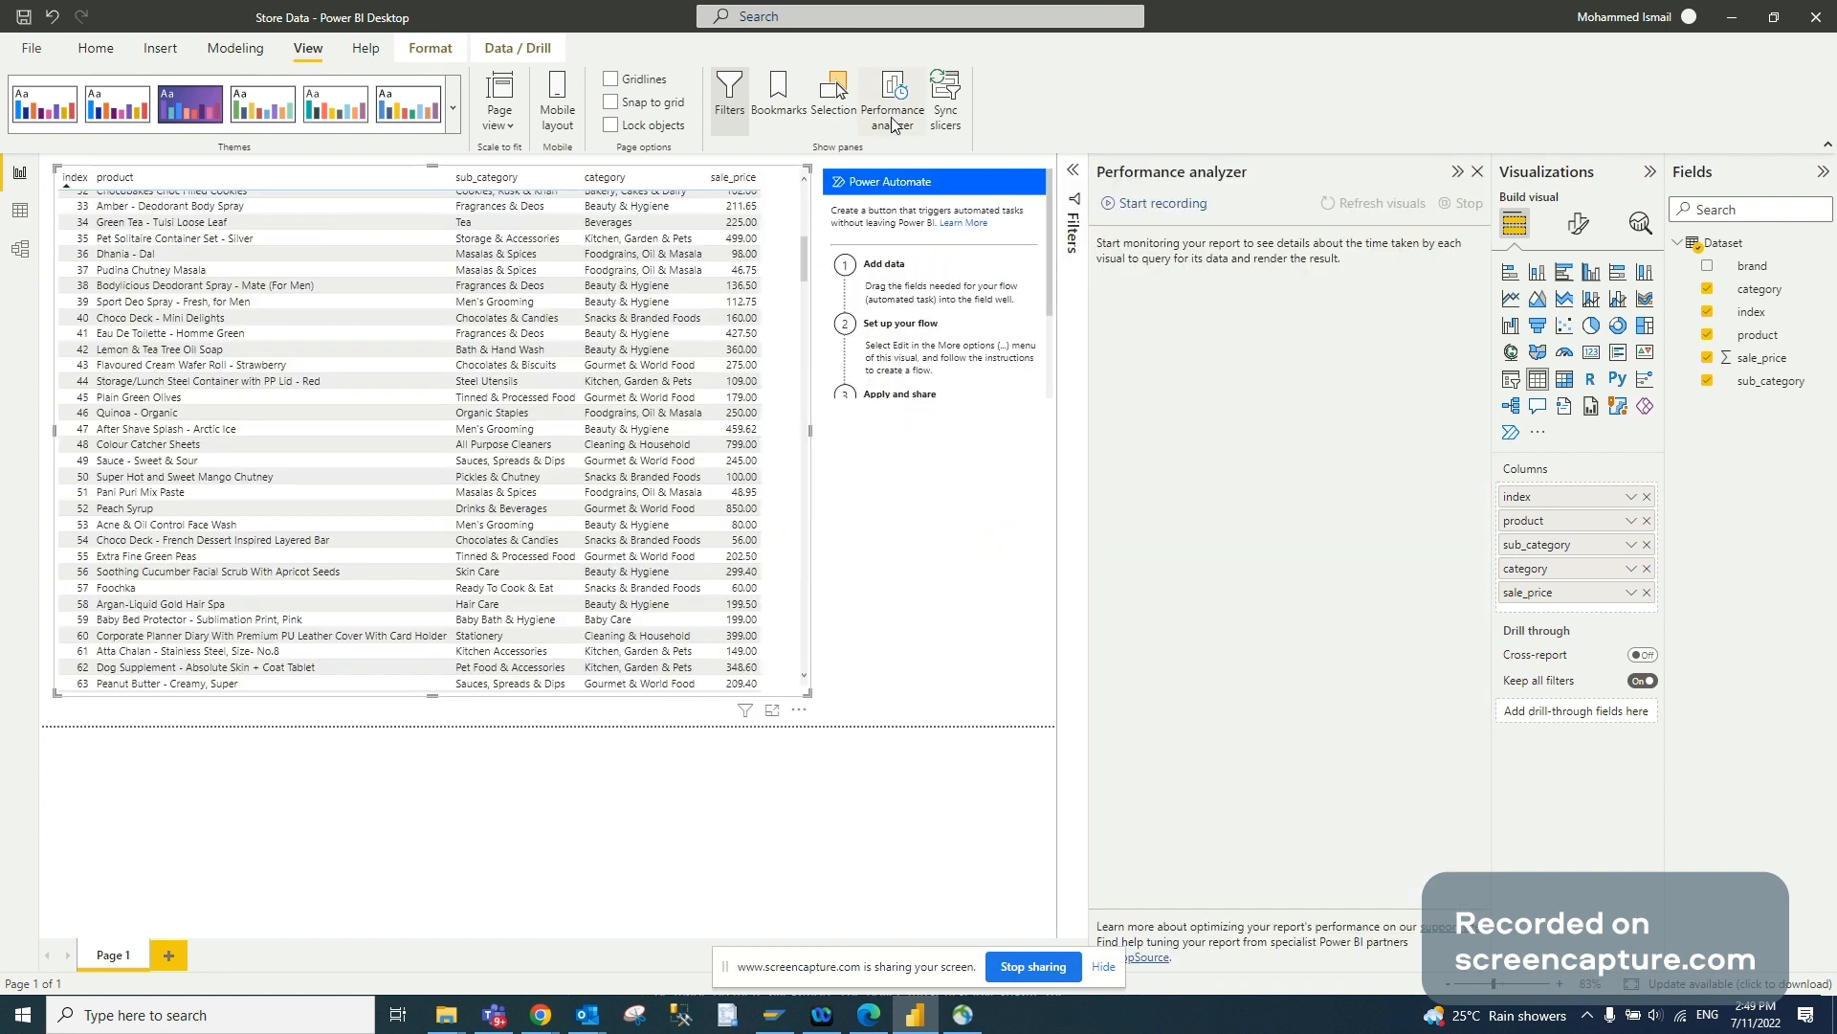
click(1157, 204)
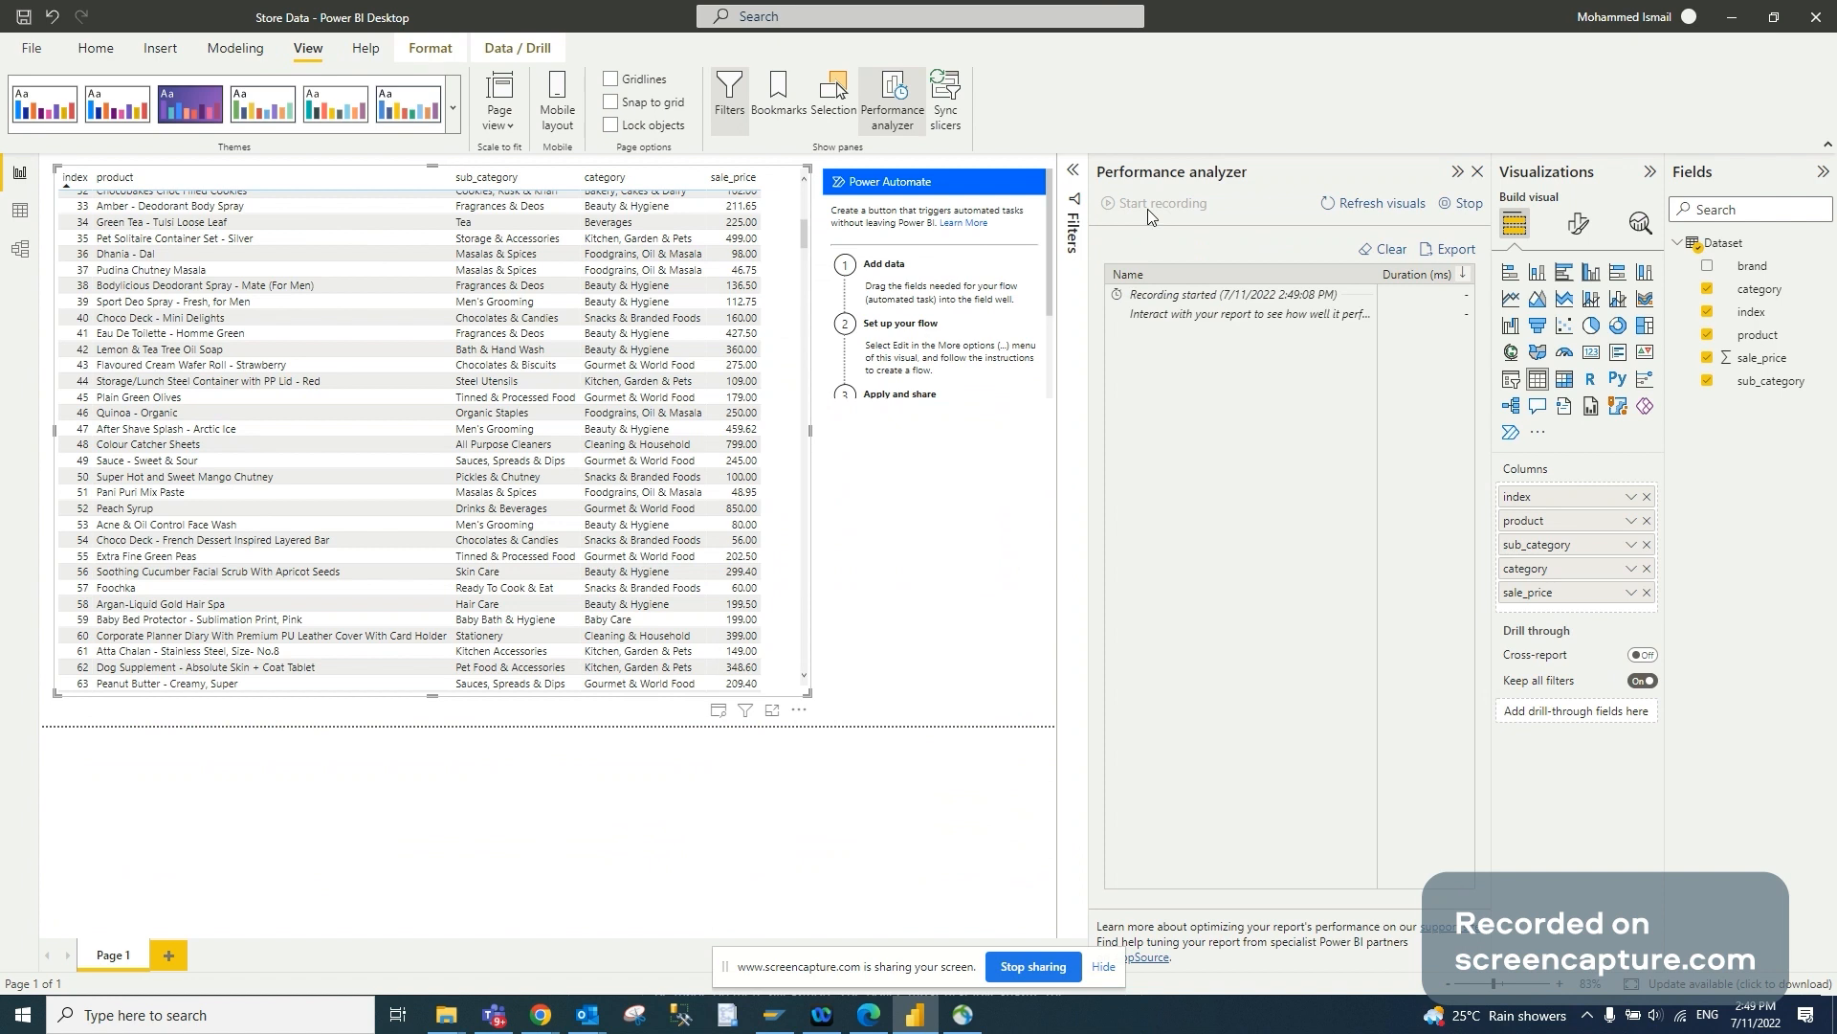
click(1363, 214)
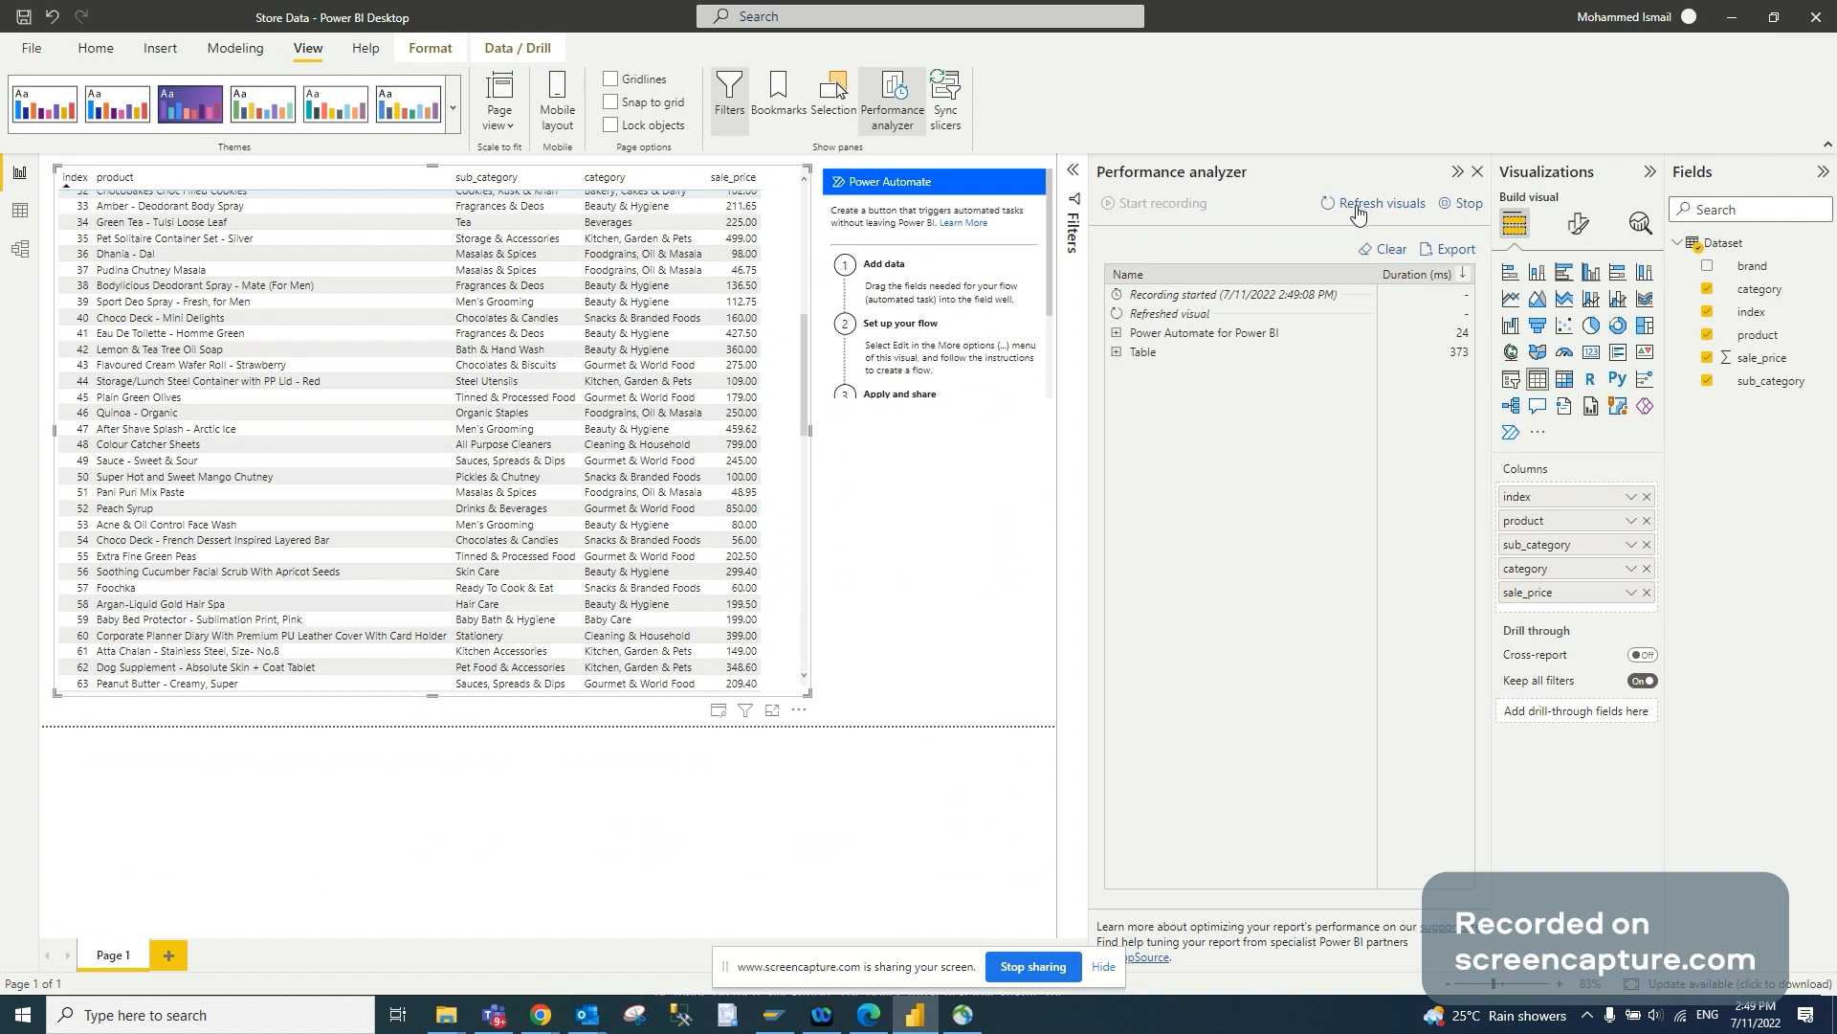
click(1117, 353)
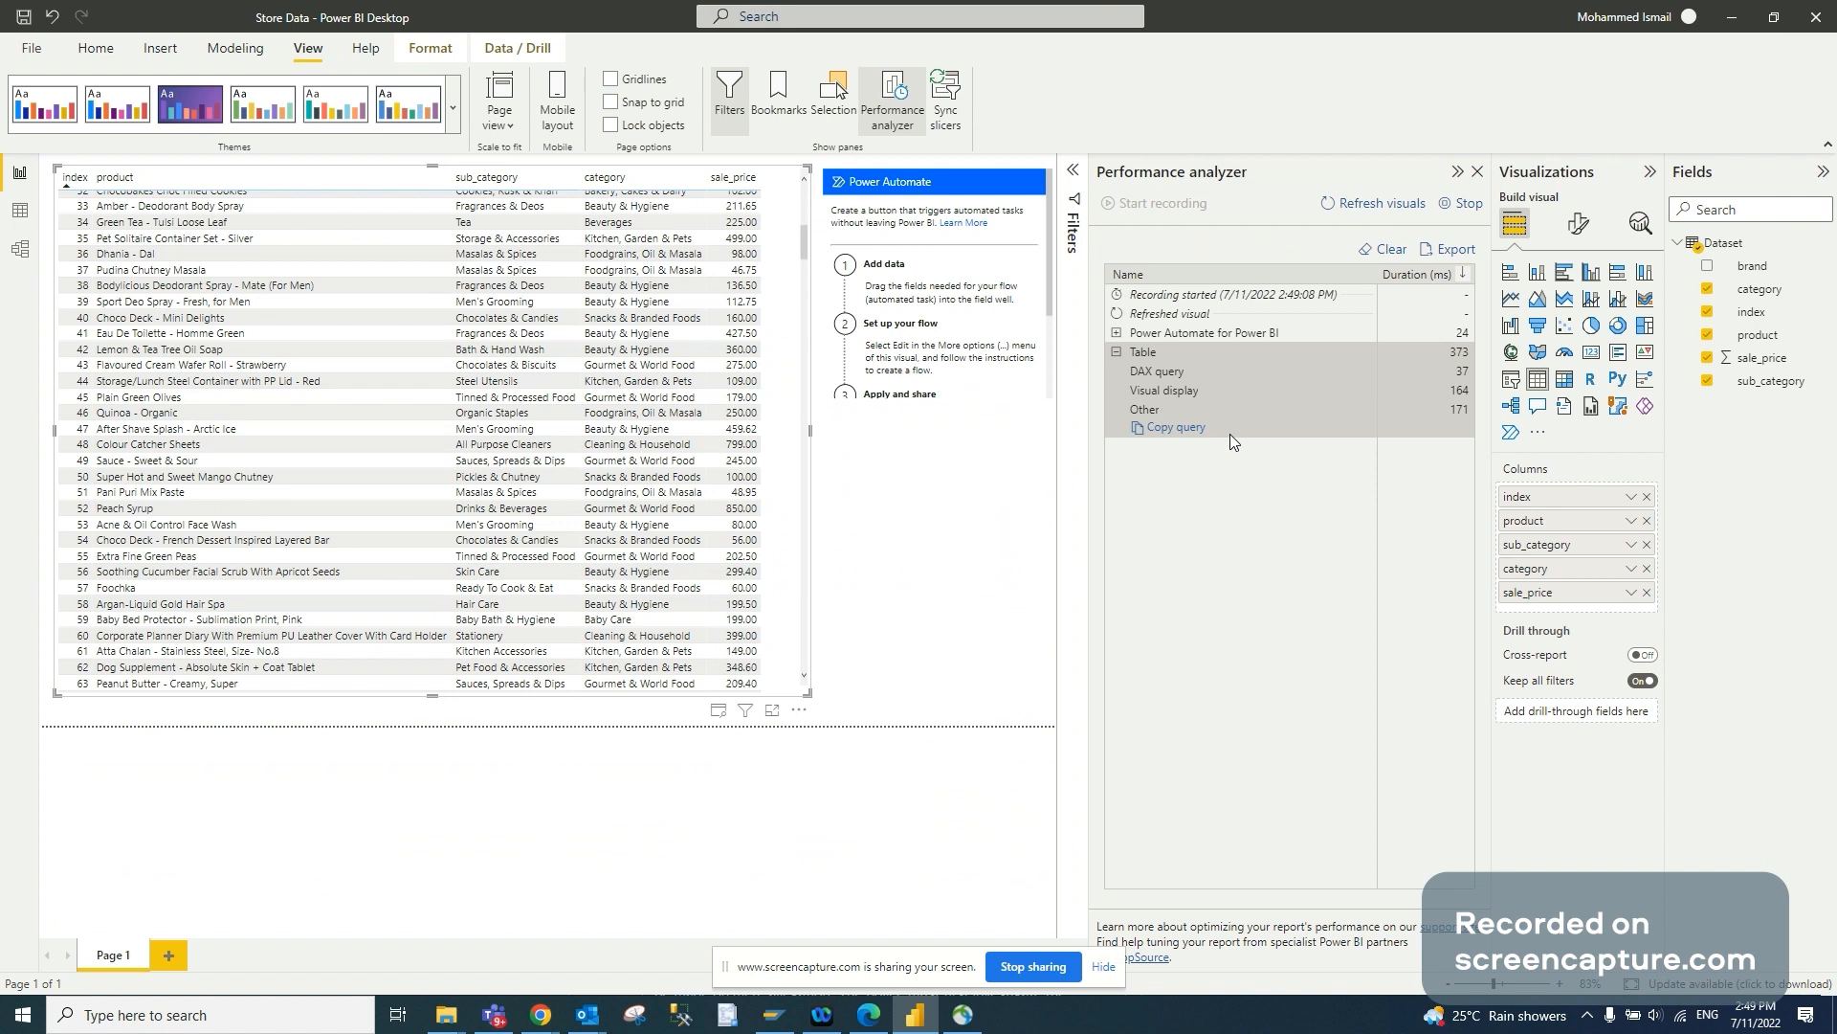
click(1175, 428)
Open Notepad, paste the copied DAX query into a blank document and maximize the window
key(super+r)
key(Return)
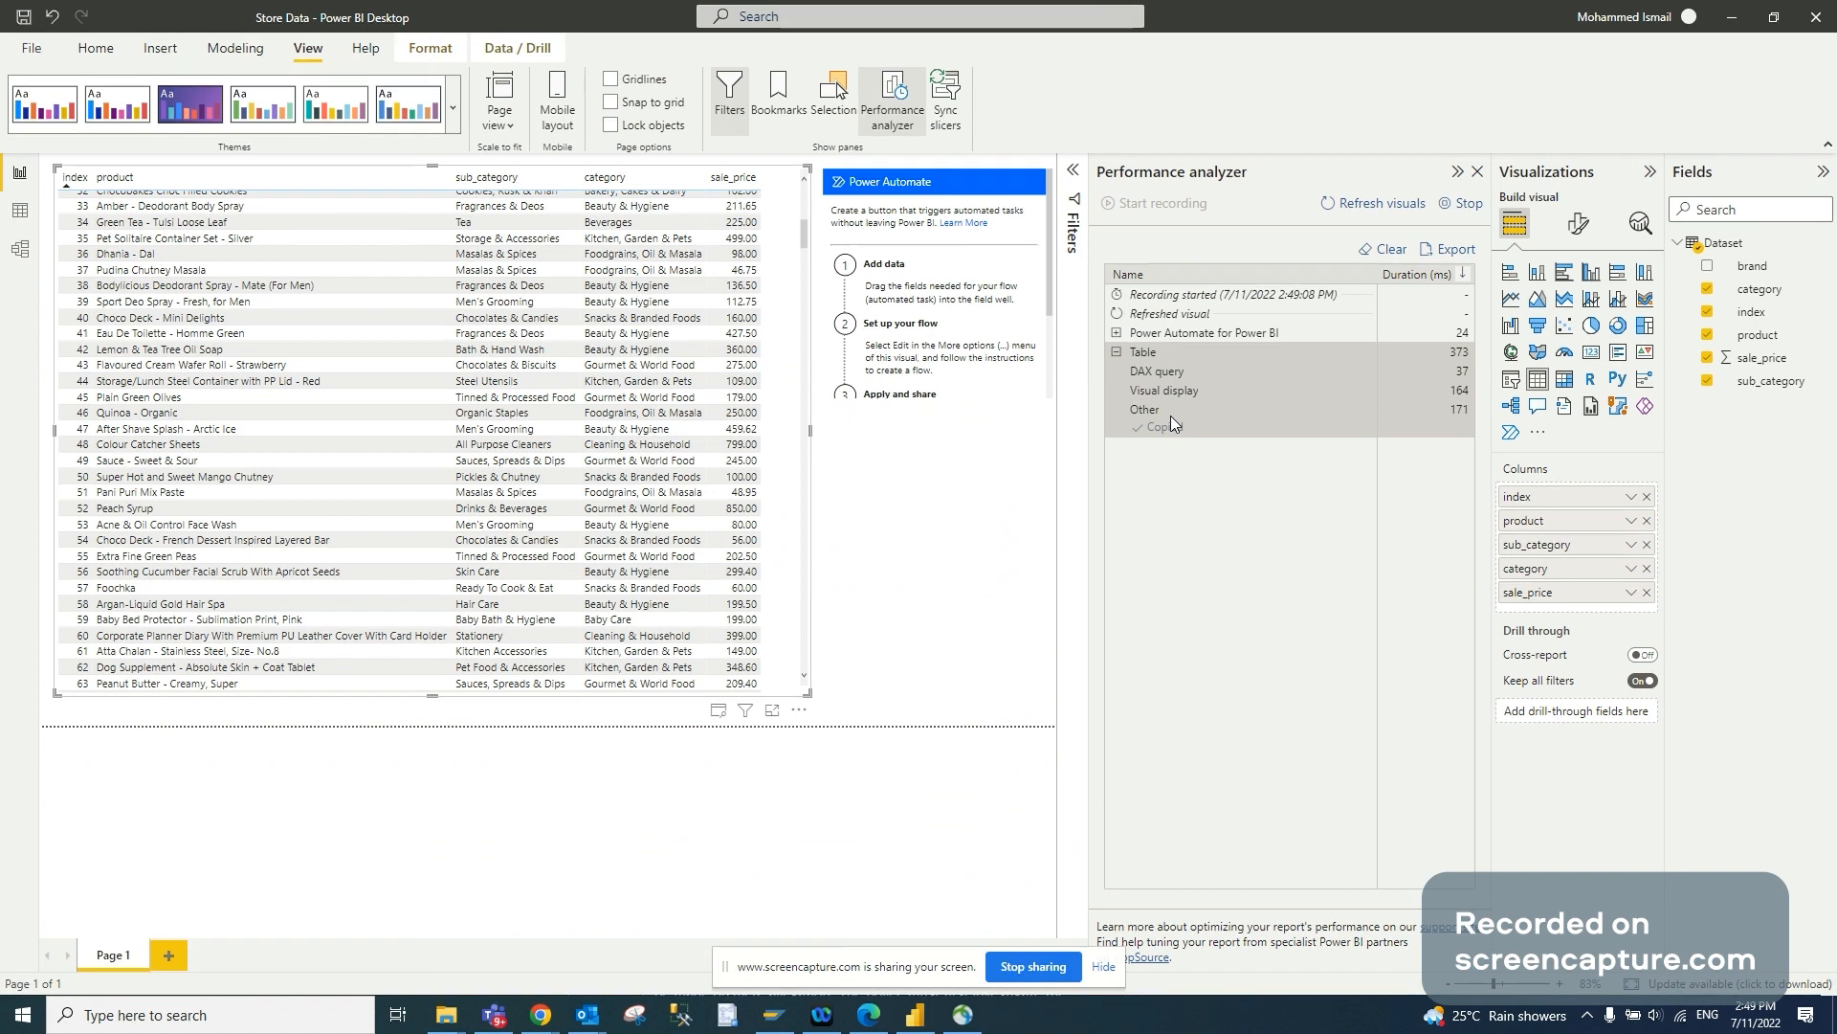
text(// DAX Query DEFINE   VAR __DS0Core =     SUMMARIZE(       'Dataset',       'Dataset'[product],       'Dataset'[index],       'Dataset'[sub_category],       'Dataset'[category],       'Dataset'[sale_price]     )    VAR __DS0PrimaryWindowed =     TOPN(       501,       __DS0Core,       'Dataset'[index],       1,       'Dataset'[product],       1,       'Dataset'[sub_category],       1,       'Dataset'[category],       1,       'Dataset'[sale_price],       1     )  EVALUATE   __DS0PrimaryWindowed  ORDER BY   'Dataset'[index],   'Dataset'[product],   'Dataset'[sub_category],   'Dataset'[category],   'Dataset'[sale_price])
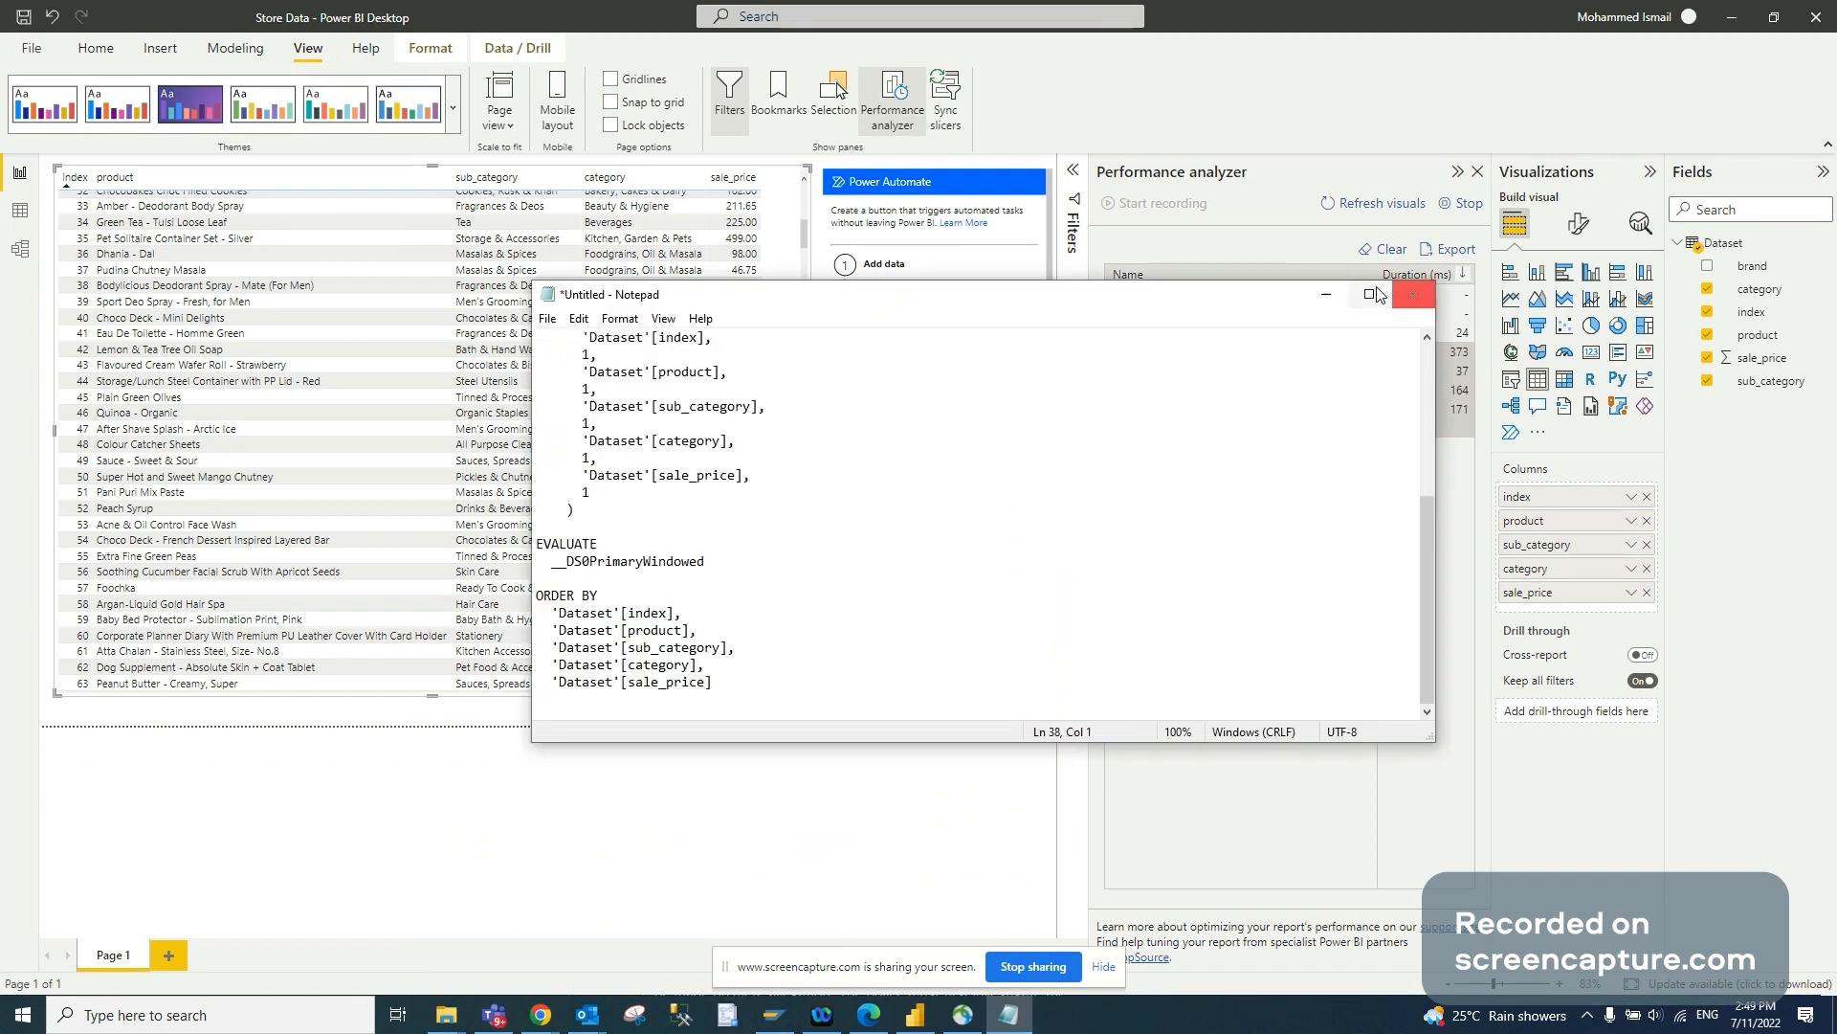
key(super+Up)
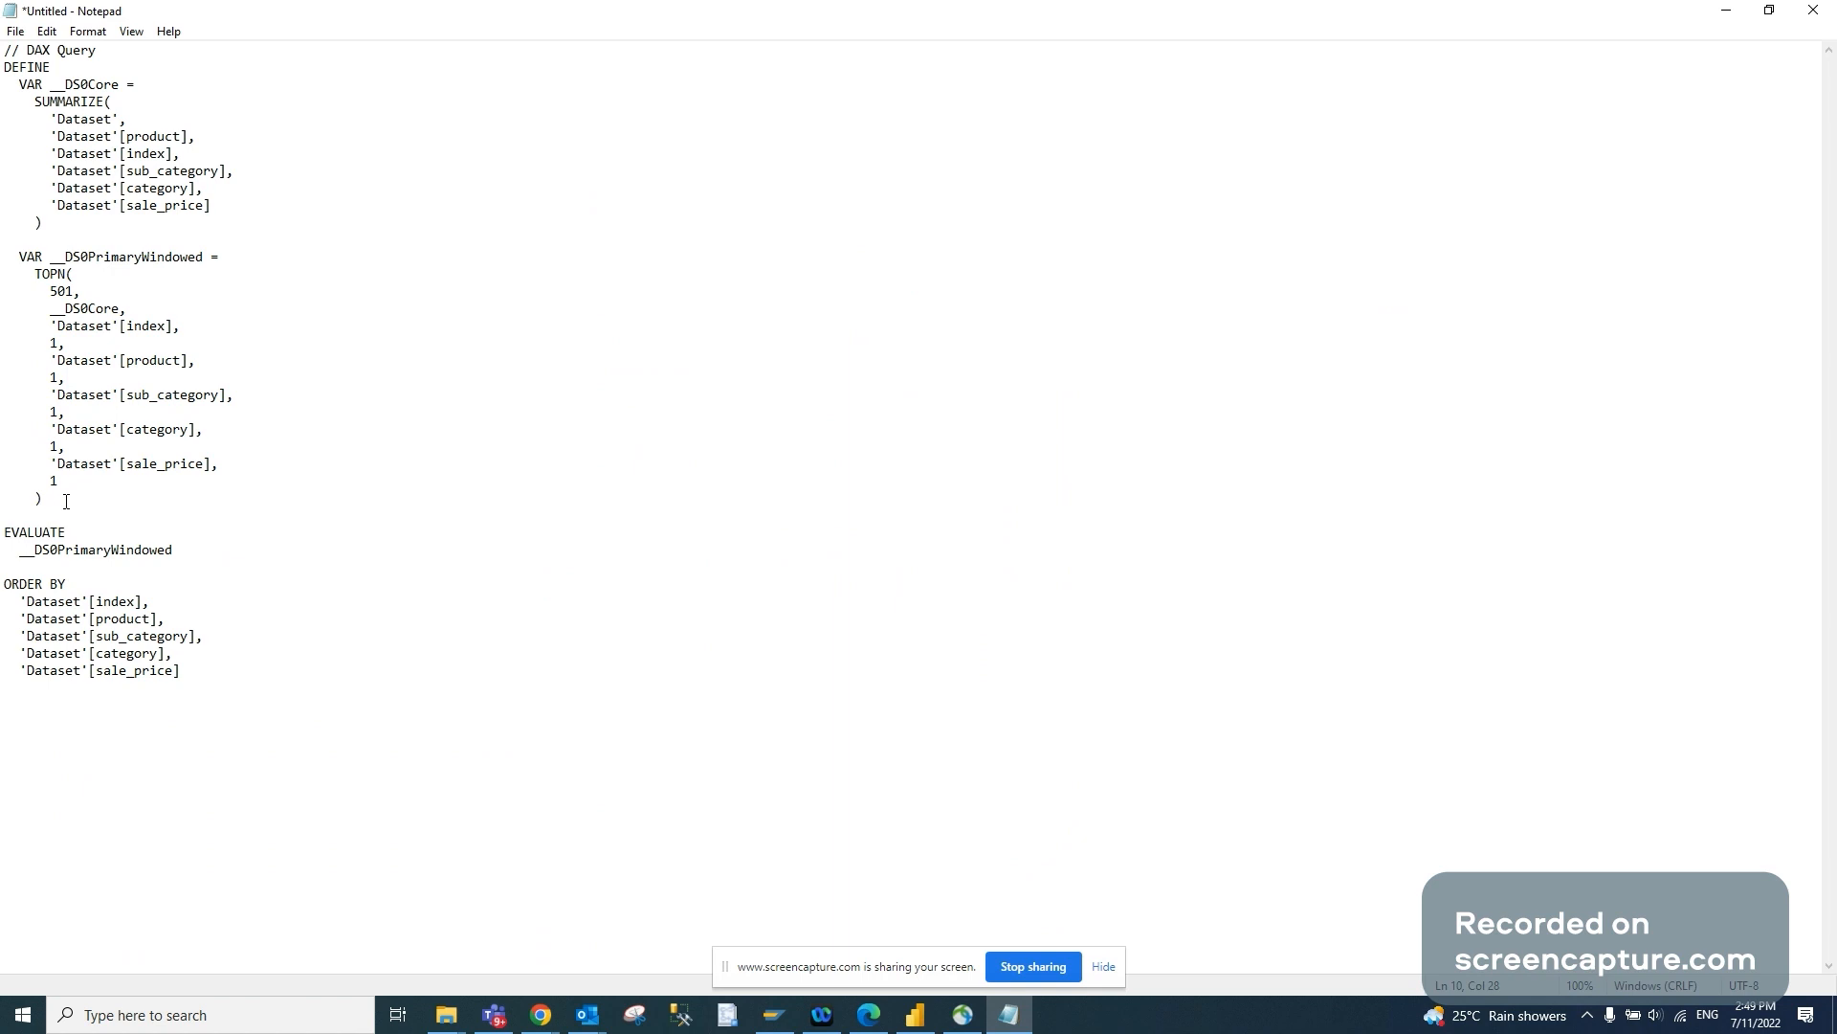
Delete the whole __DS0PrimaryWindowed TOPN variable from the query, along with the leftover blank lines
drag(62, 502, 5, 256)
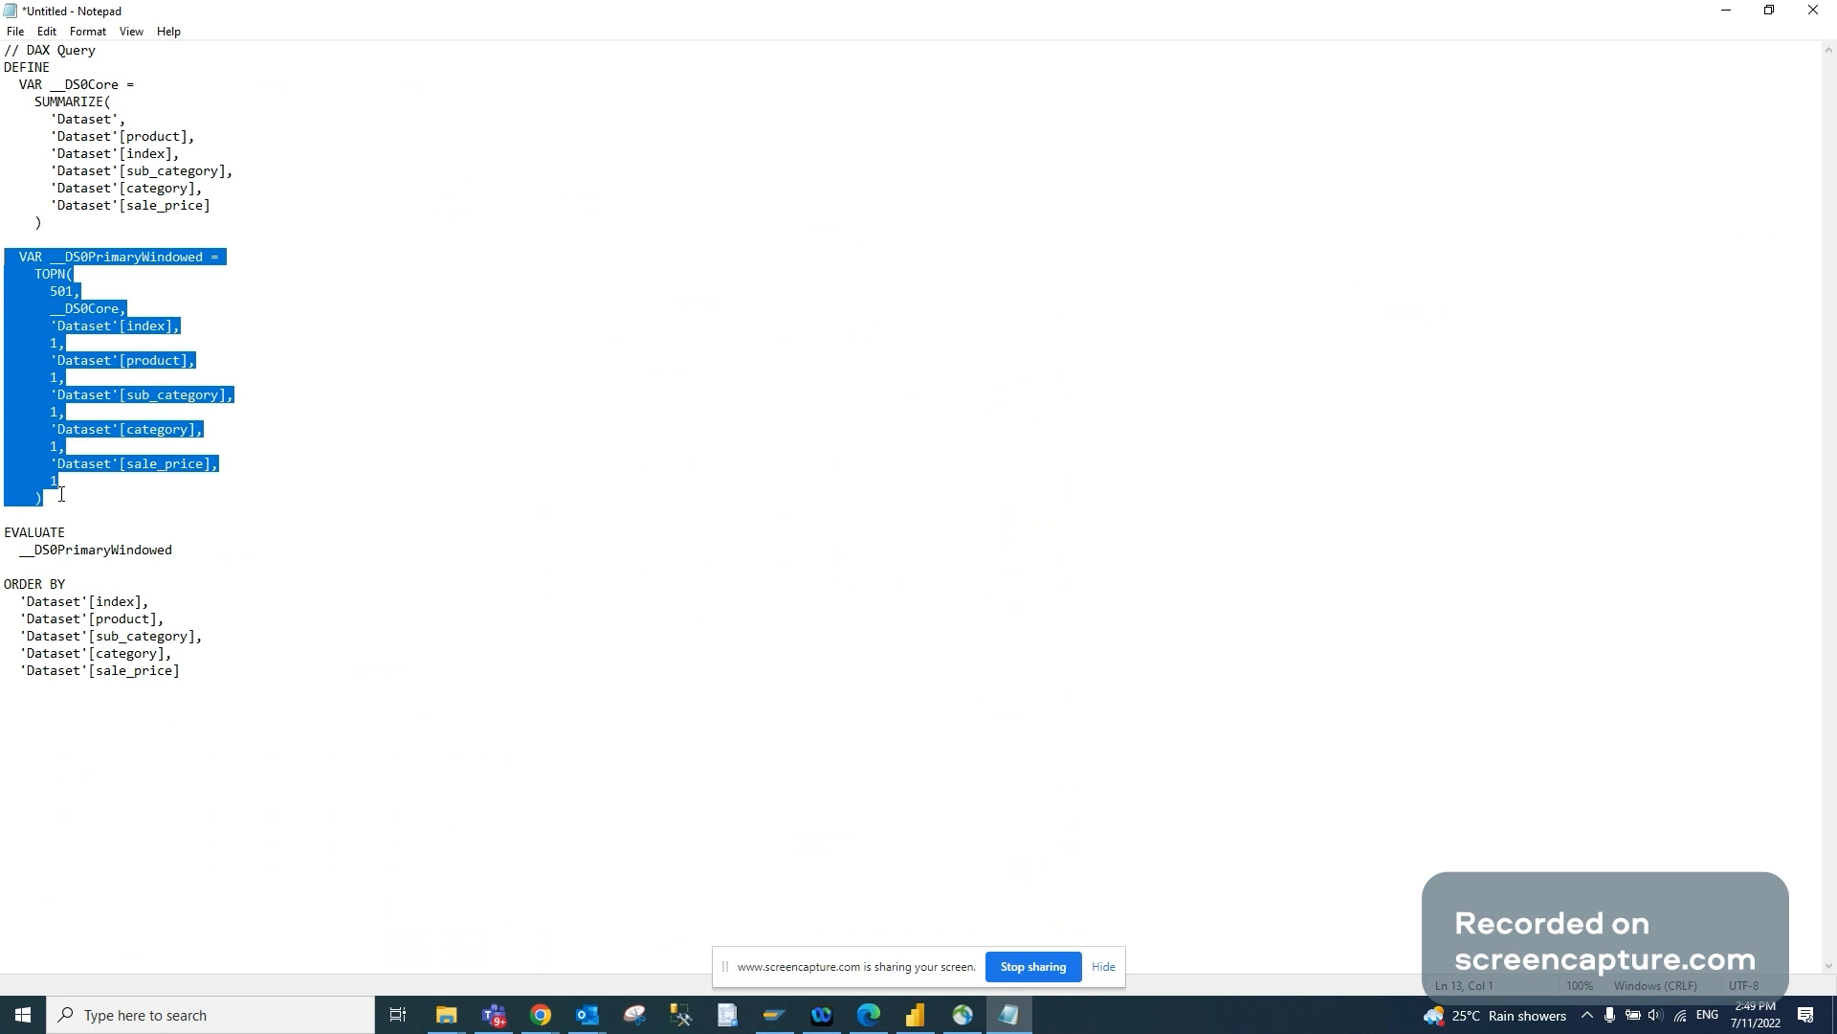
key(Delete)
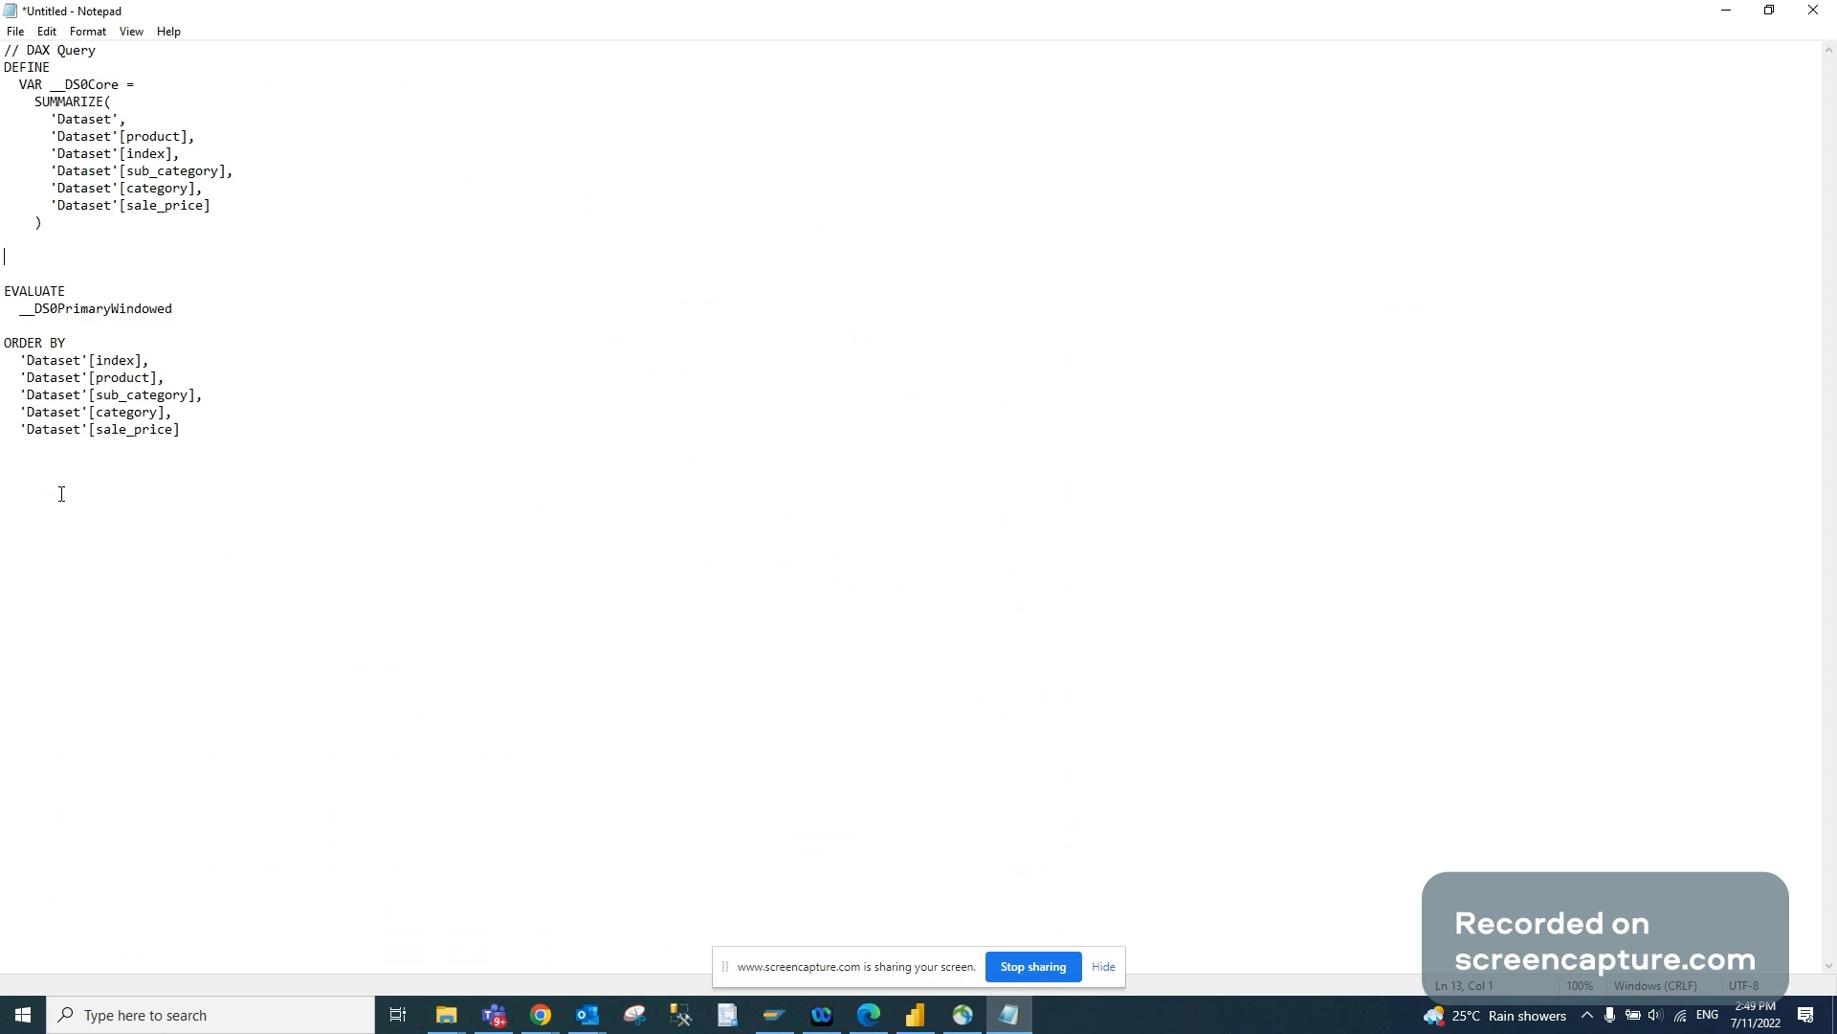
key(Delete)
key(Delete)
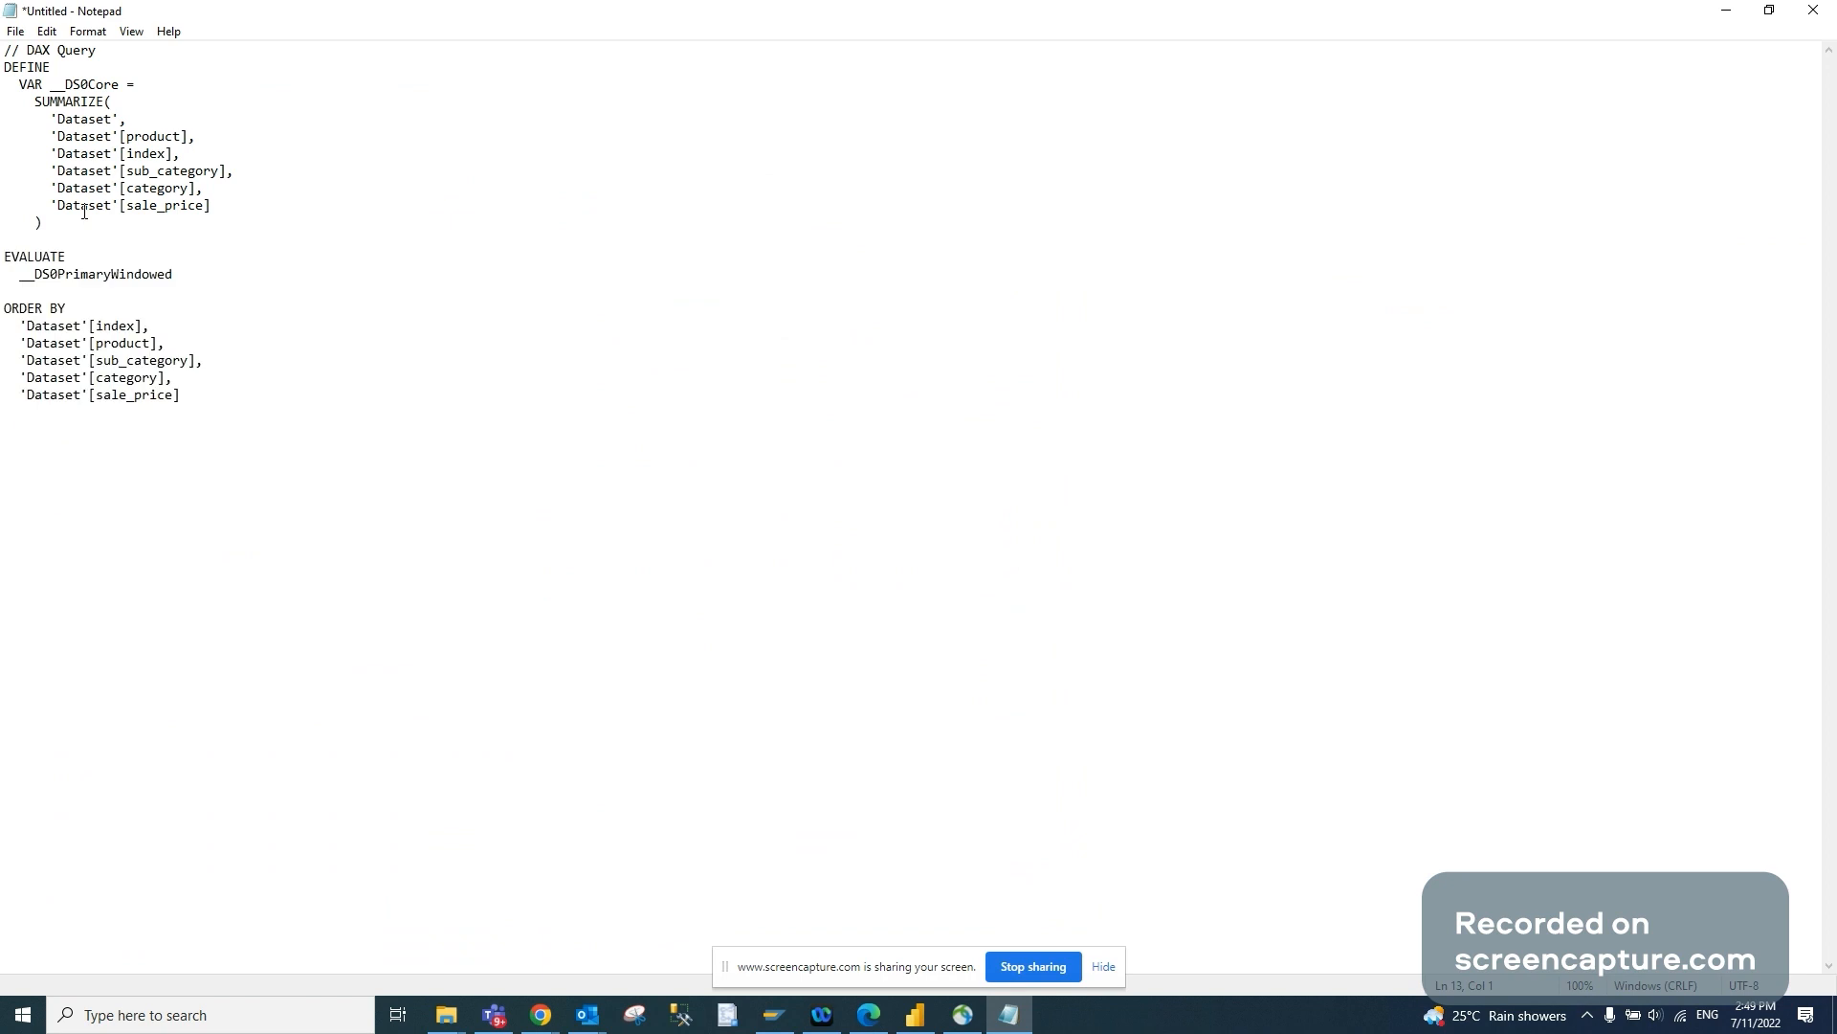
Replace the variable name under EVALUATE with __DS0Core and copy the entire edited query
double_click(87, 84)
key(ctrl+c)
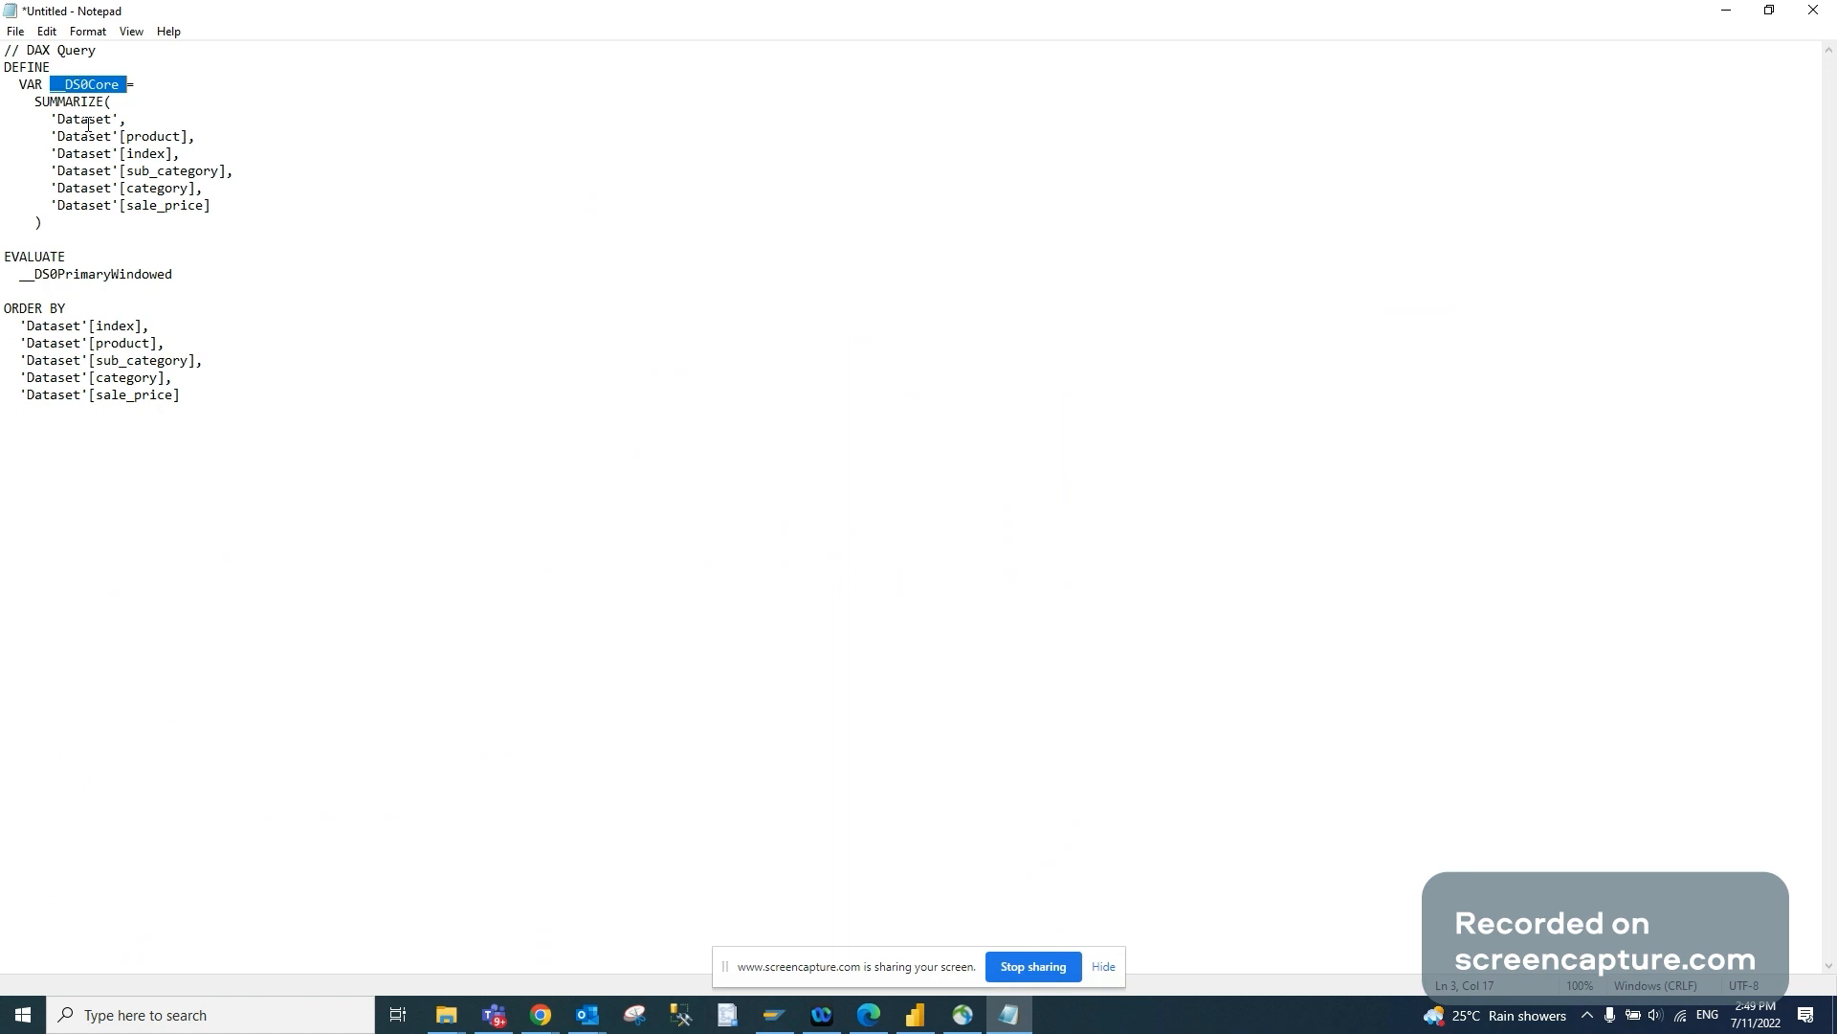
click(95, 274)
double_click(94, 273)
key(ctrl+v)
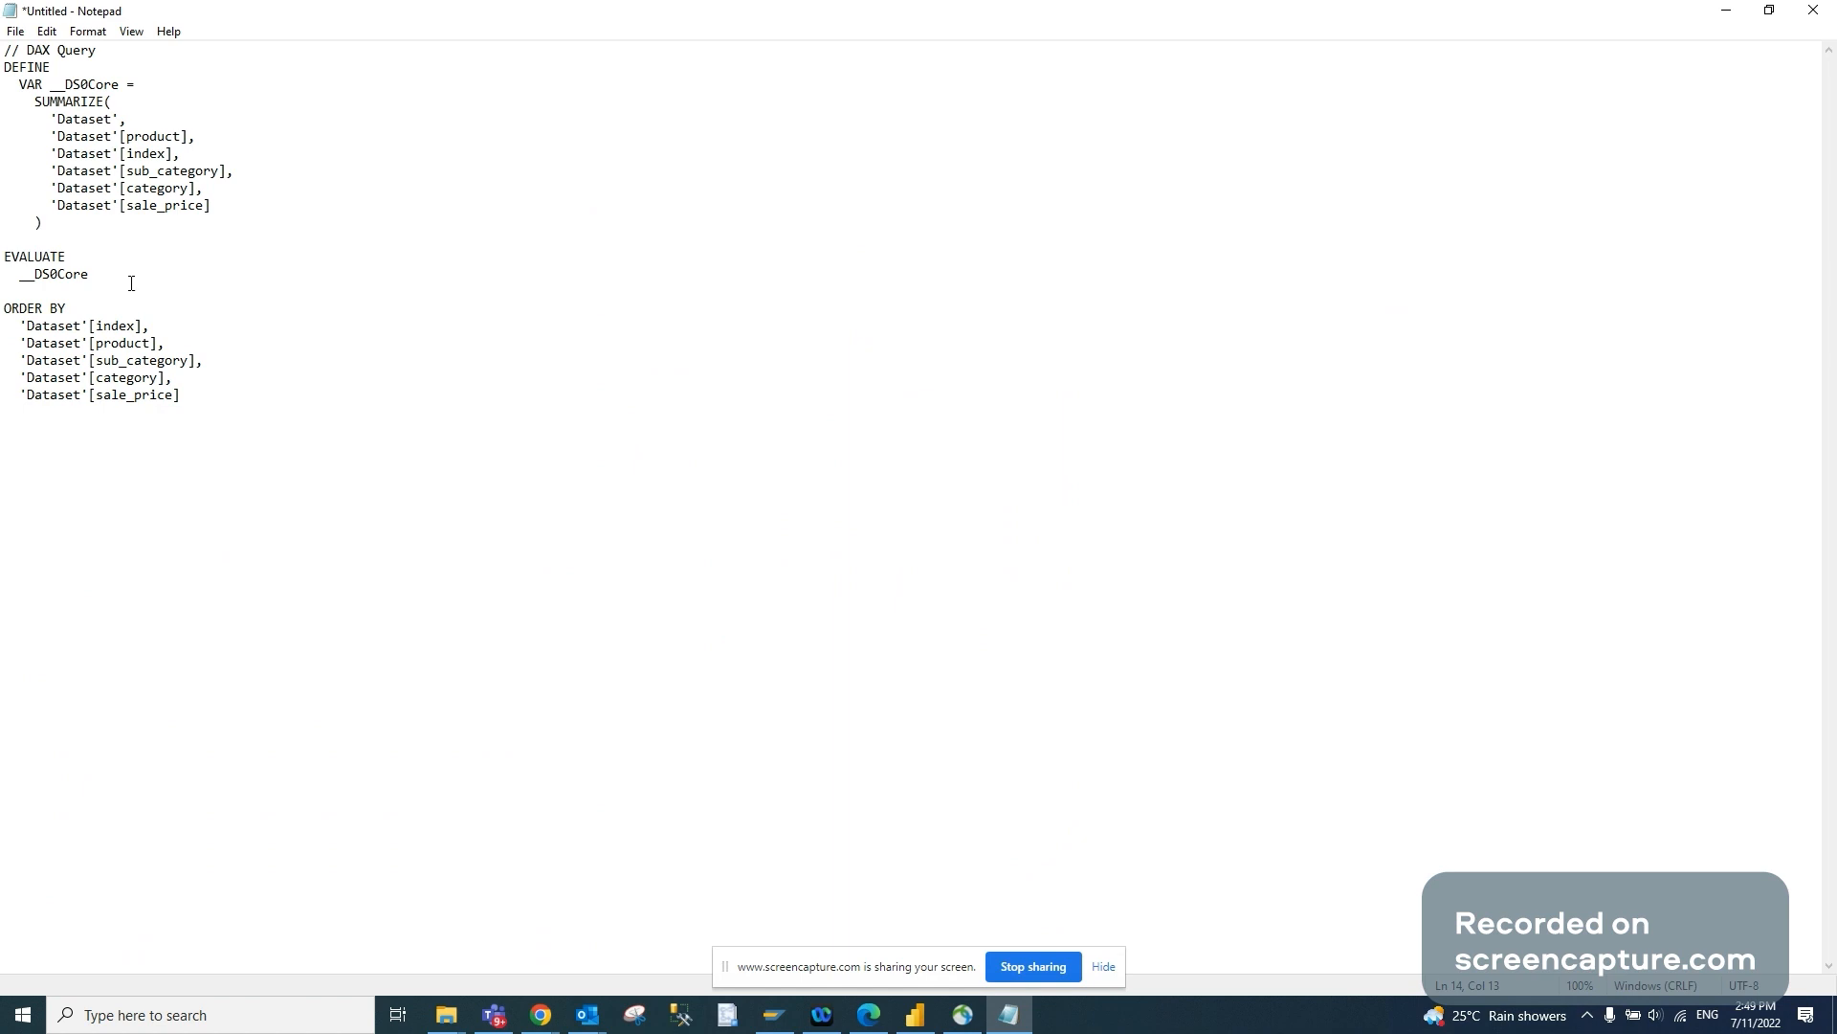
drag(186, 400, 3, 42)
key(ctrl+c)
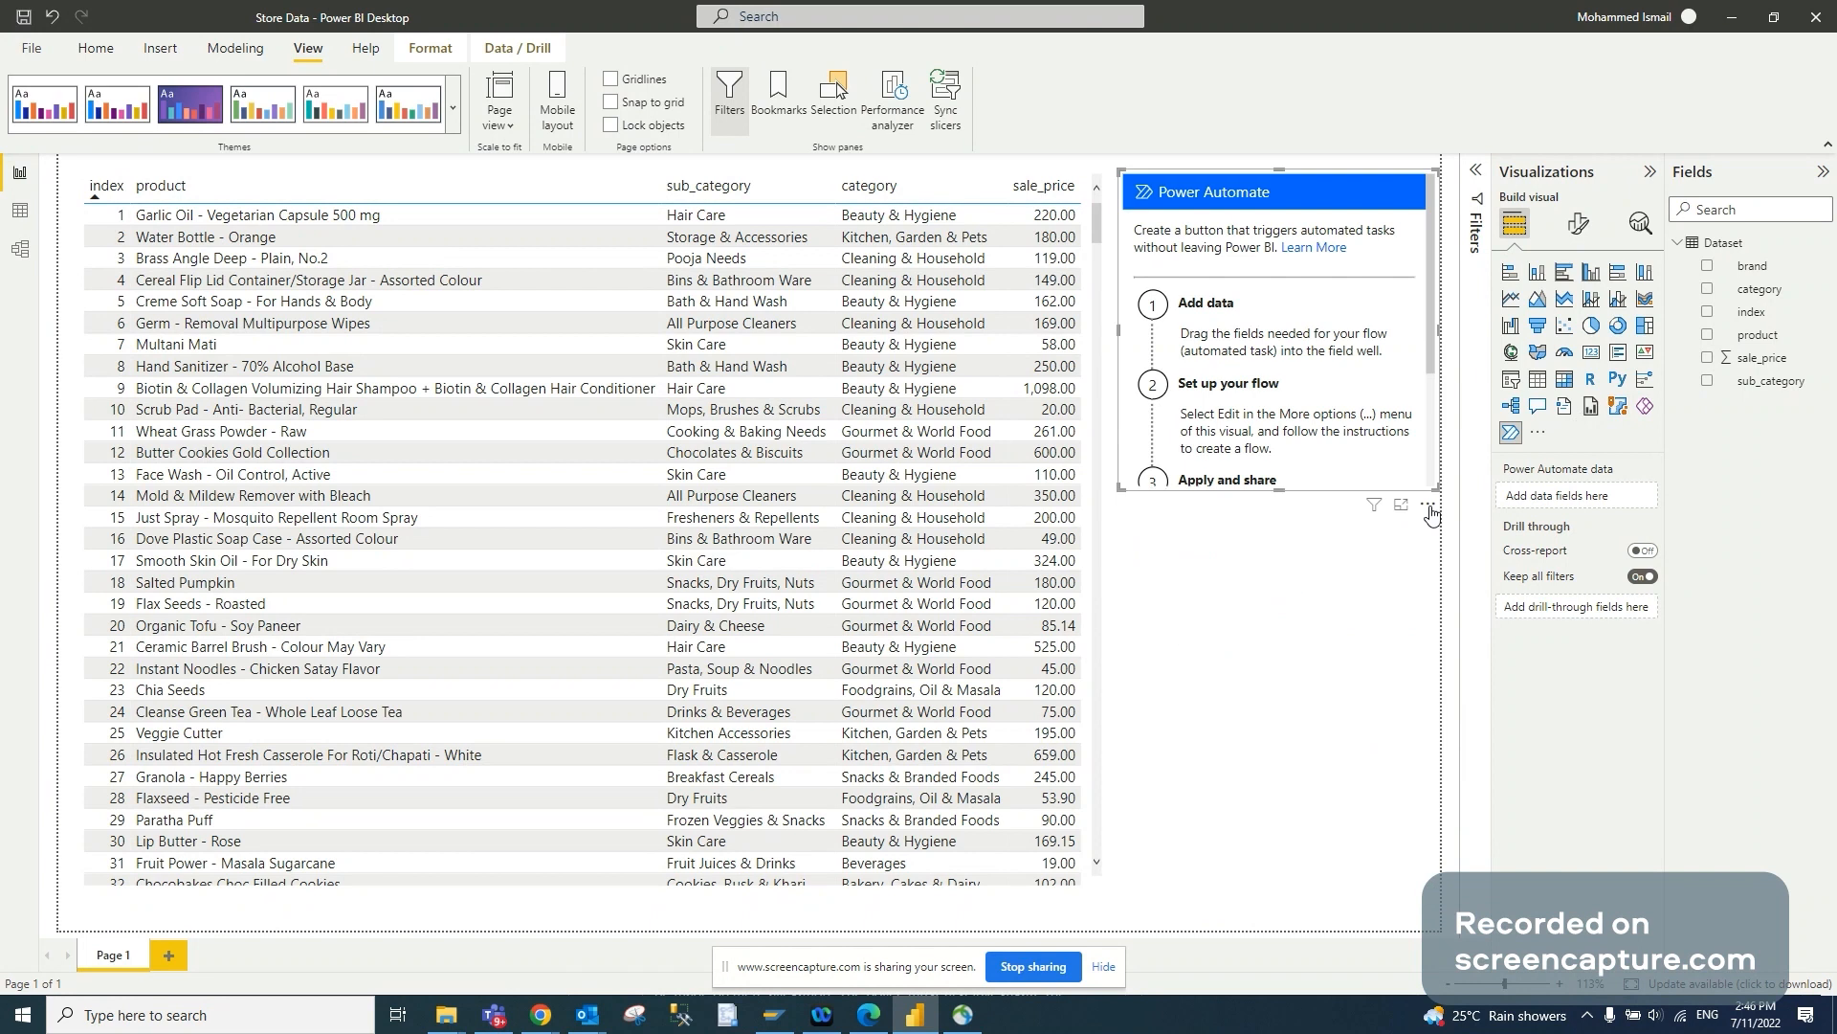
In Power BI Desktop, edit the Power Automate visual and create a flow from the "Update an Excel table from Power BI" template
click(1427, 505)
click(1469, 525)
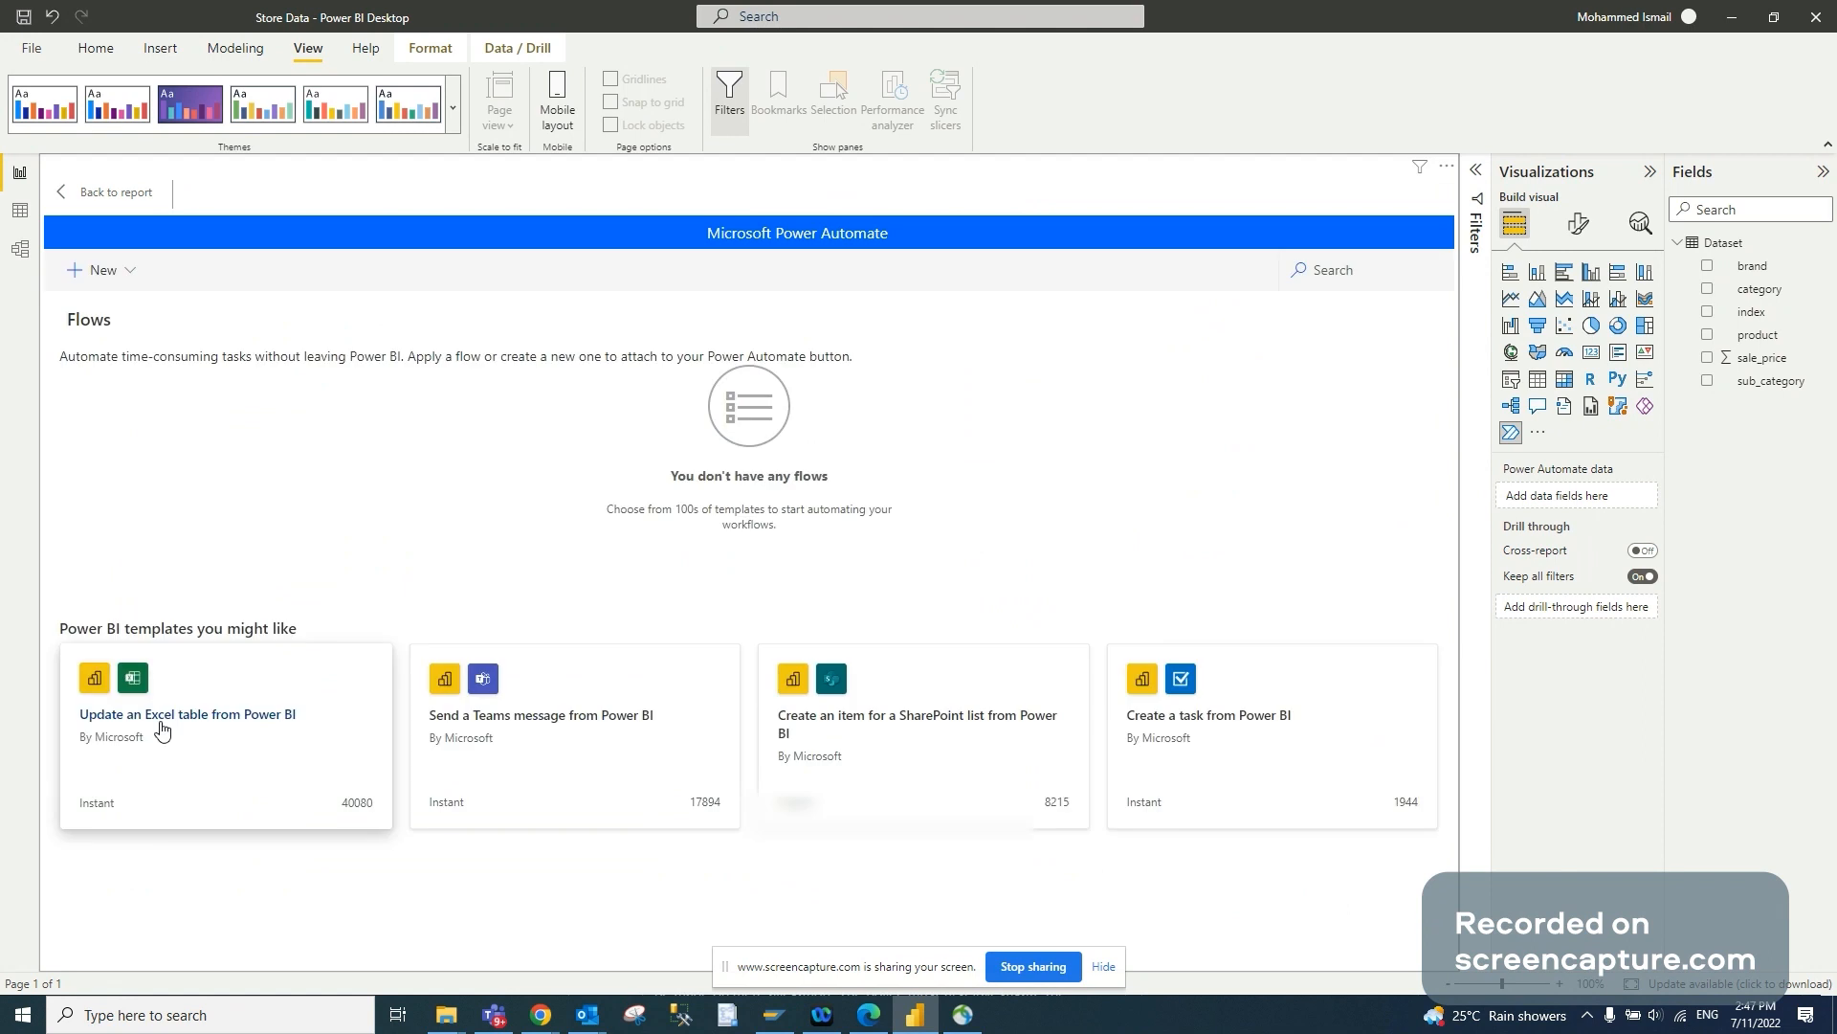
click(227, 719)
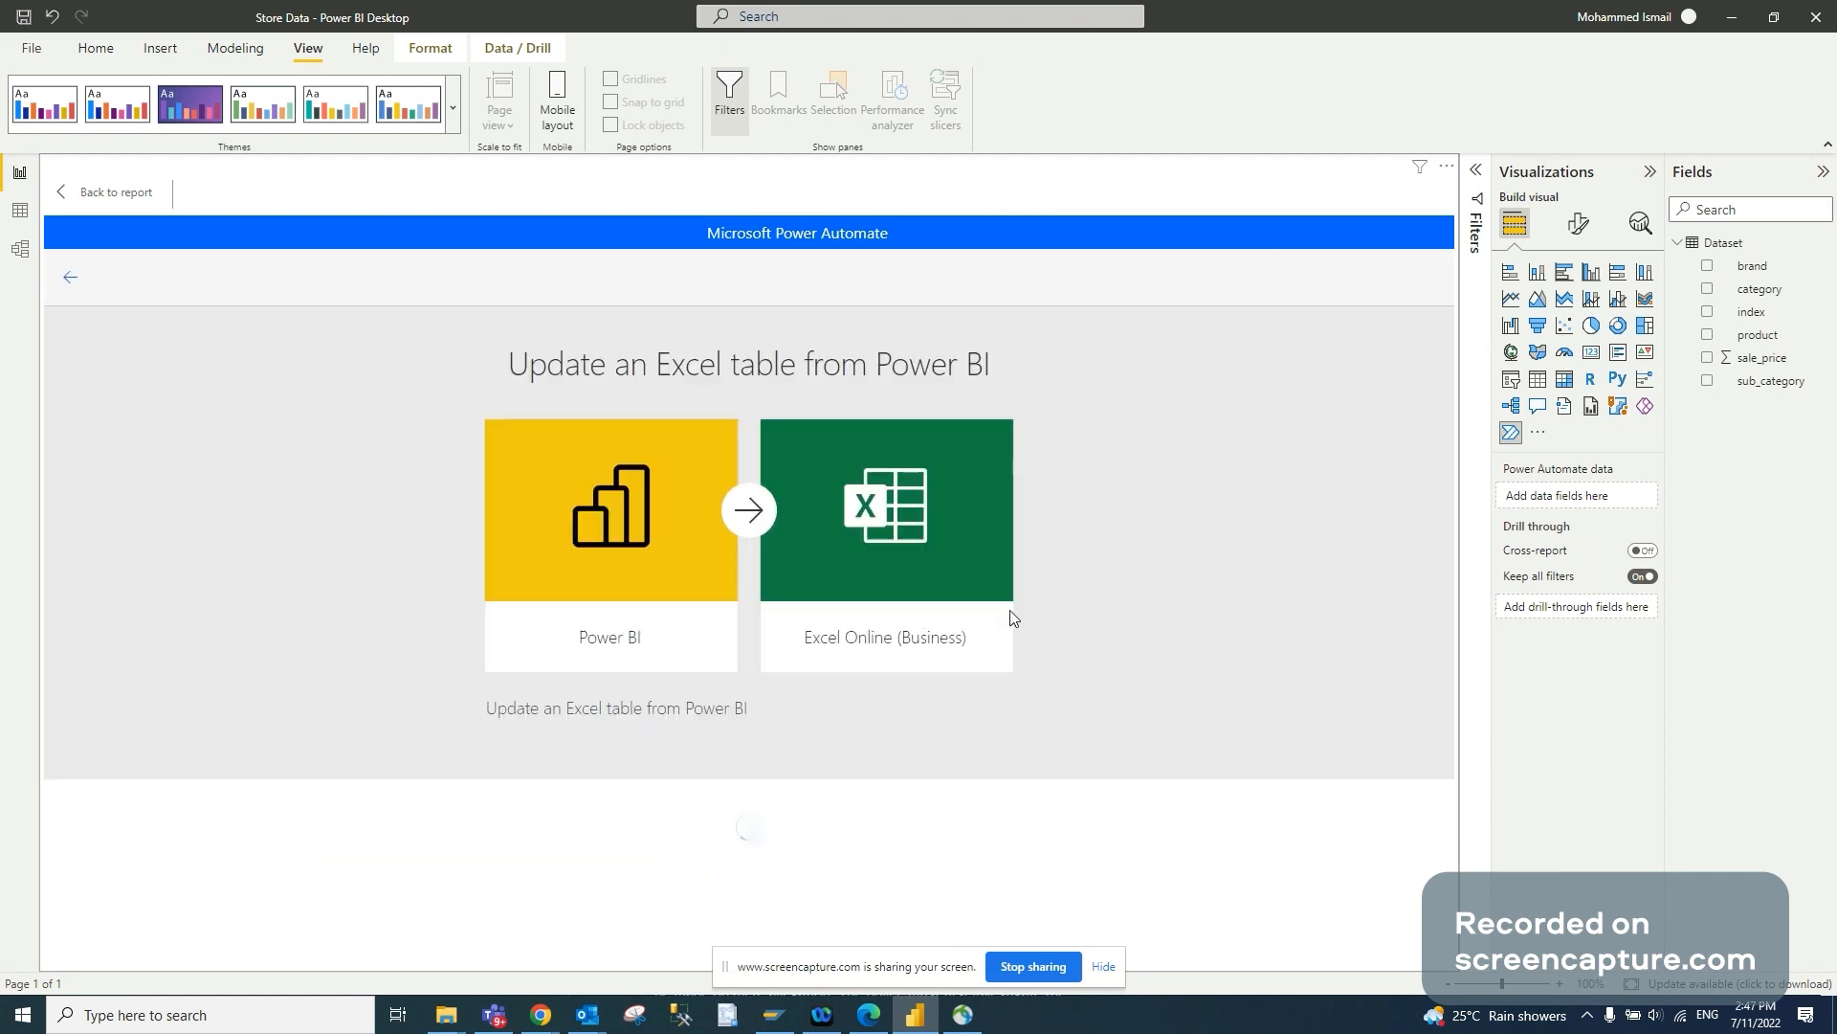
scroll(1016, 606, down, 1)
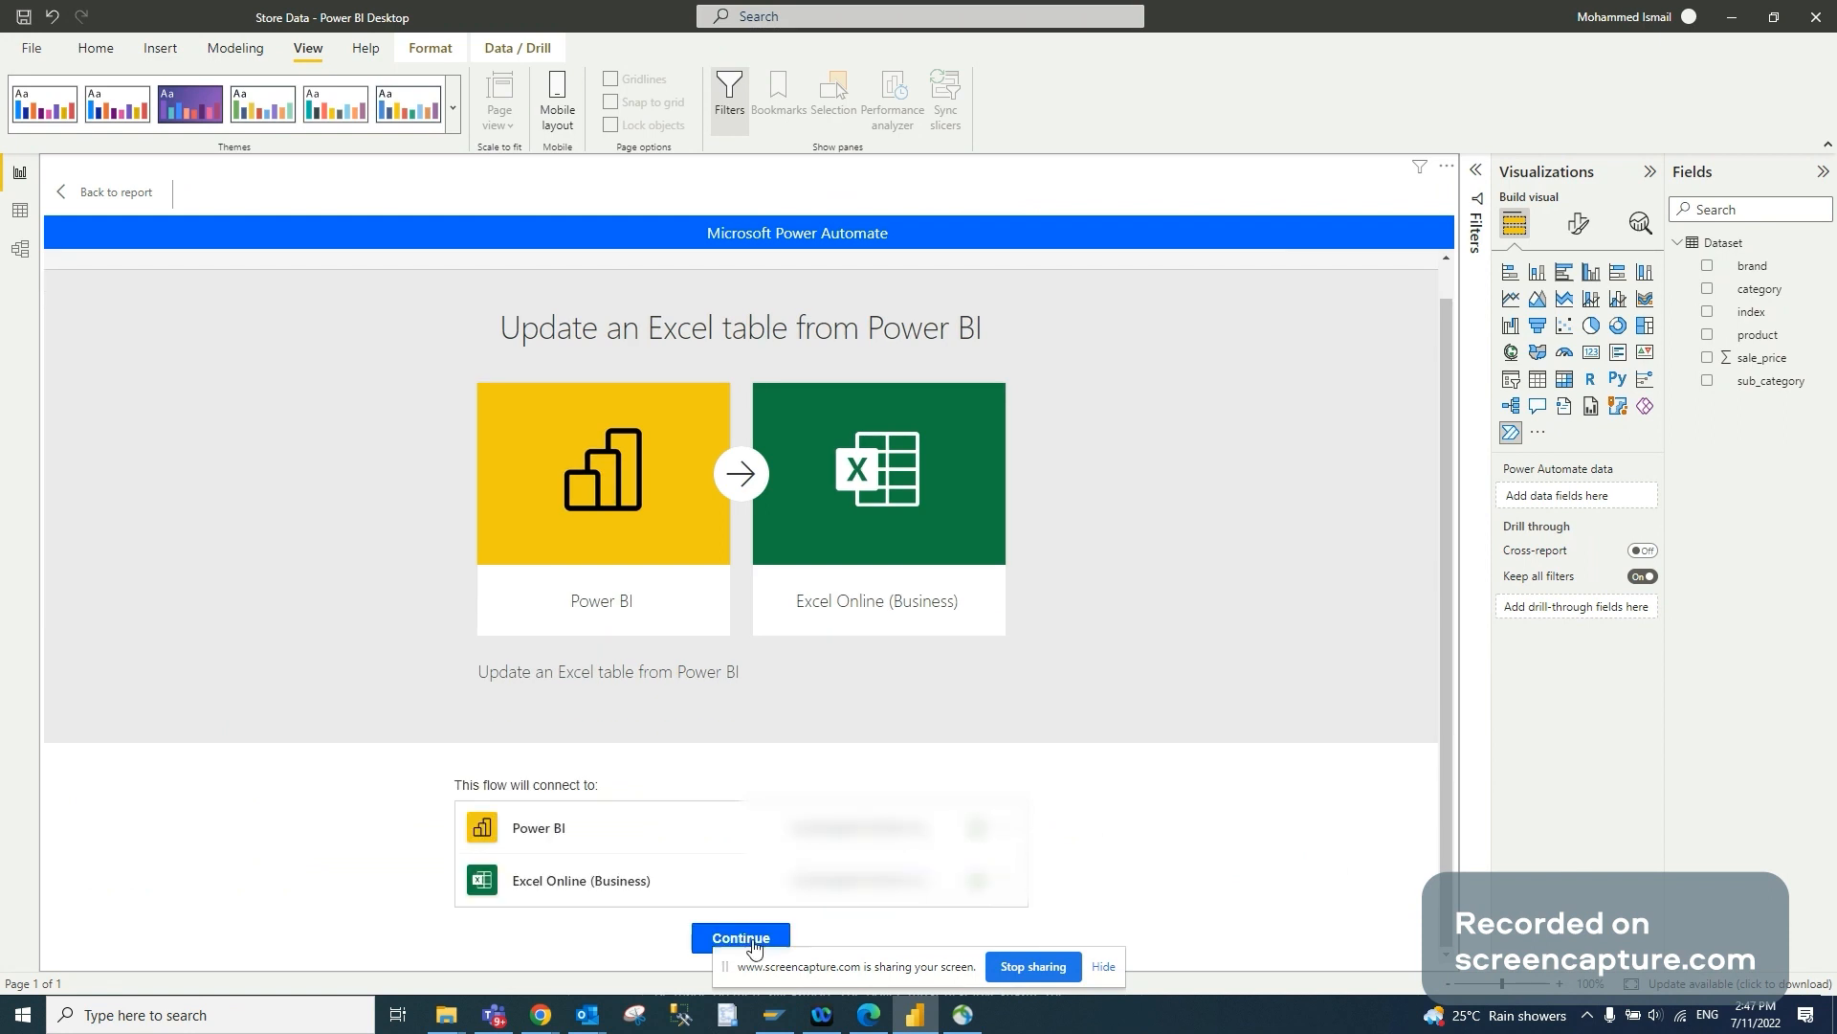
click(740, 938)
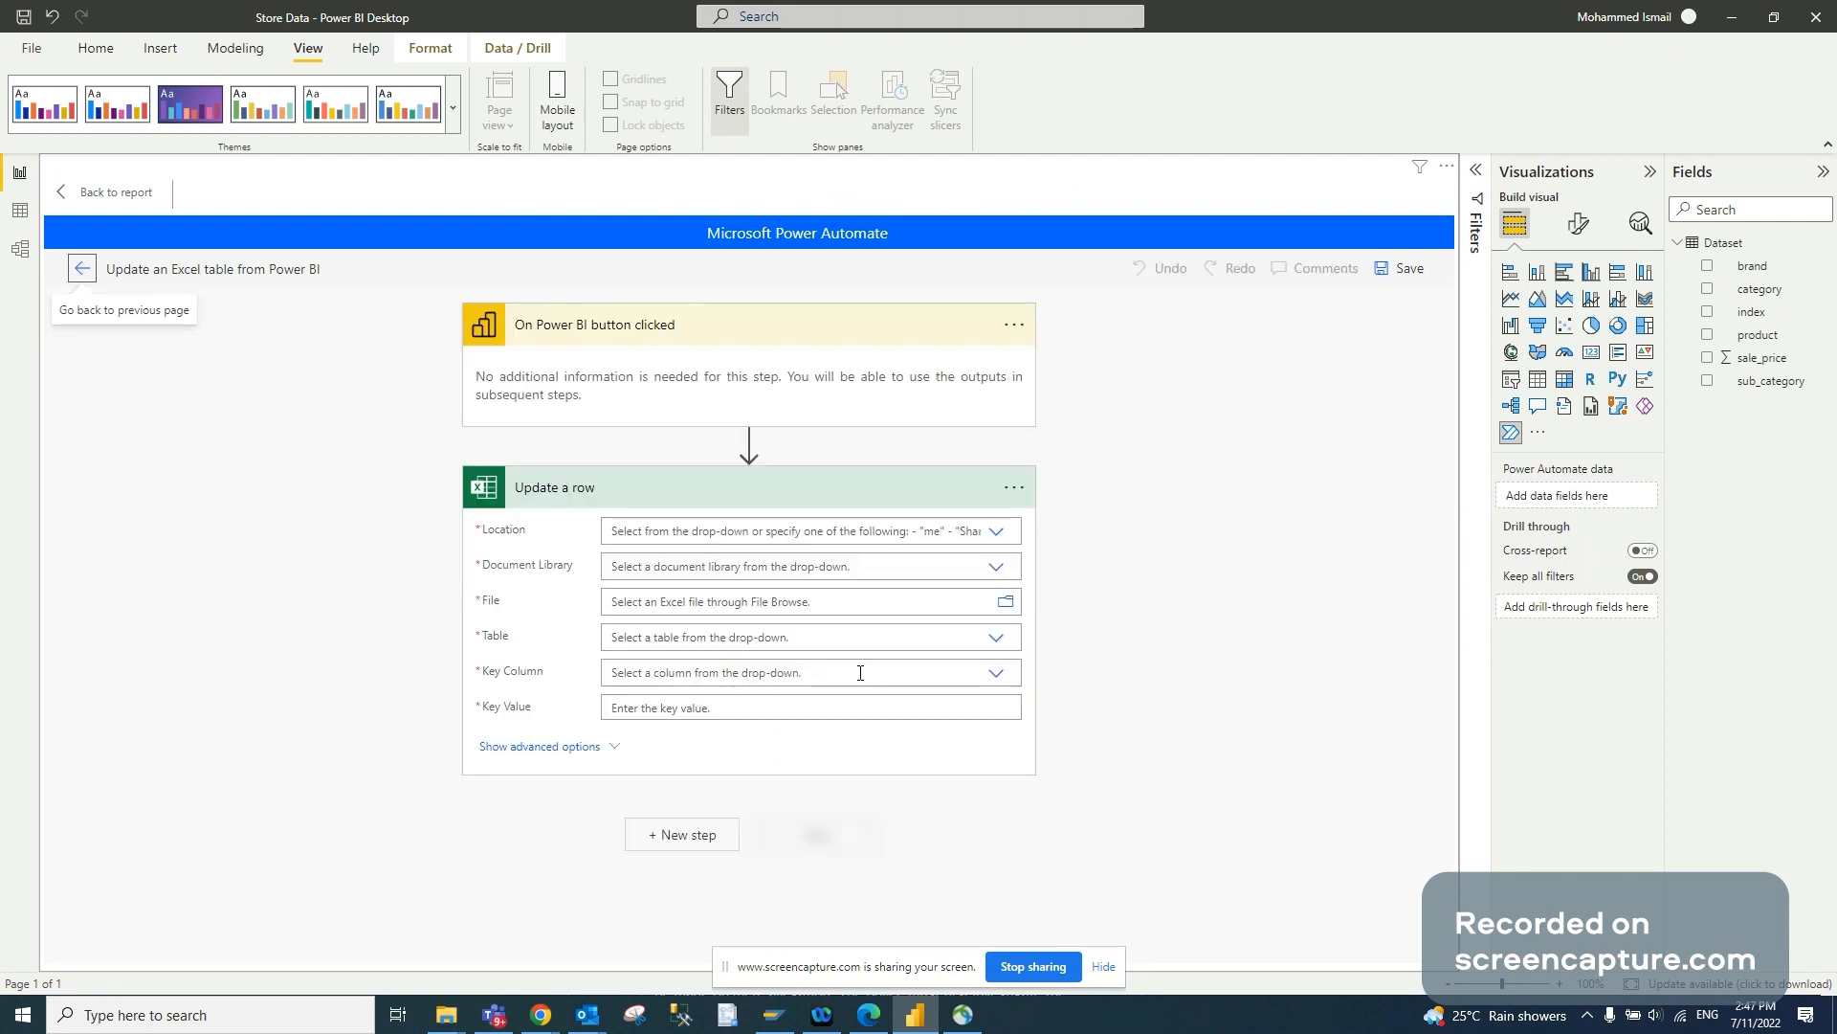
Replace the flow's "Update a row" action with the Power BI action "Run a query against a dataset"
click(1013, 487)
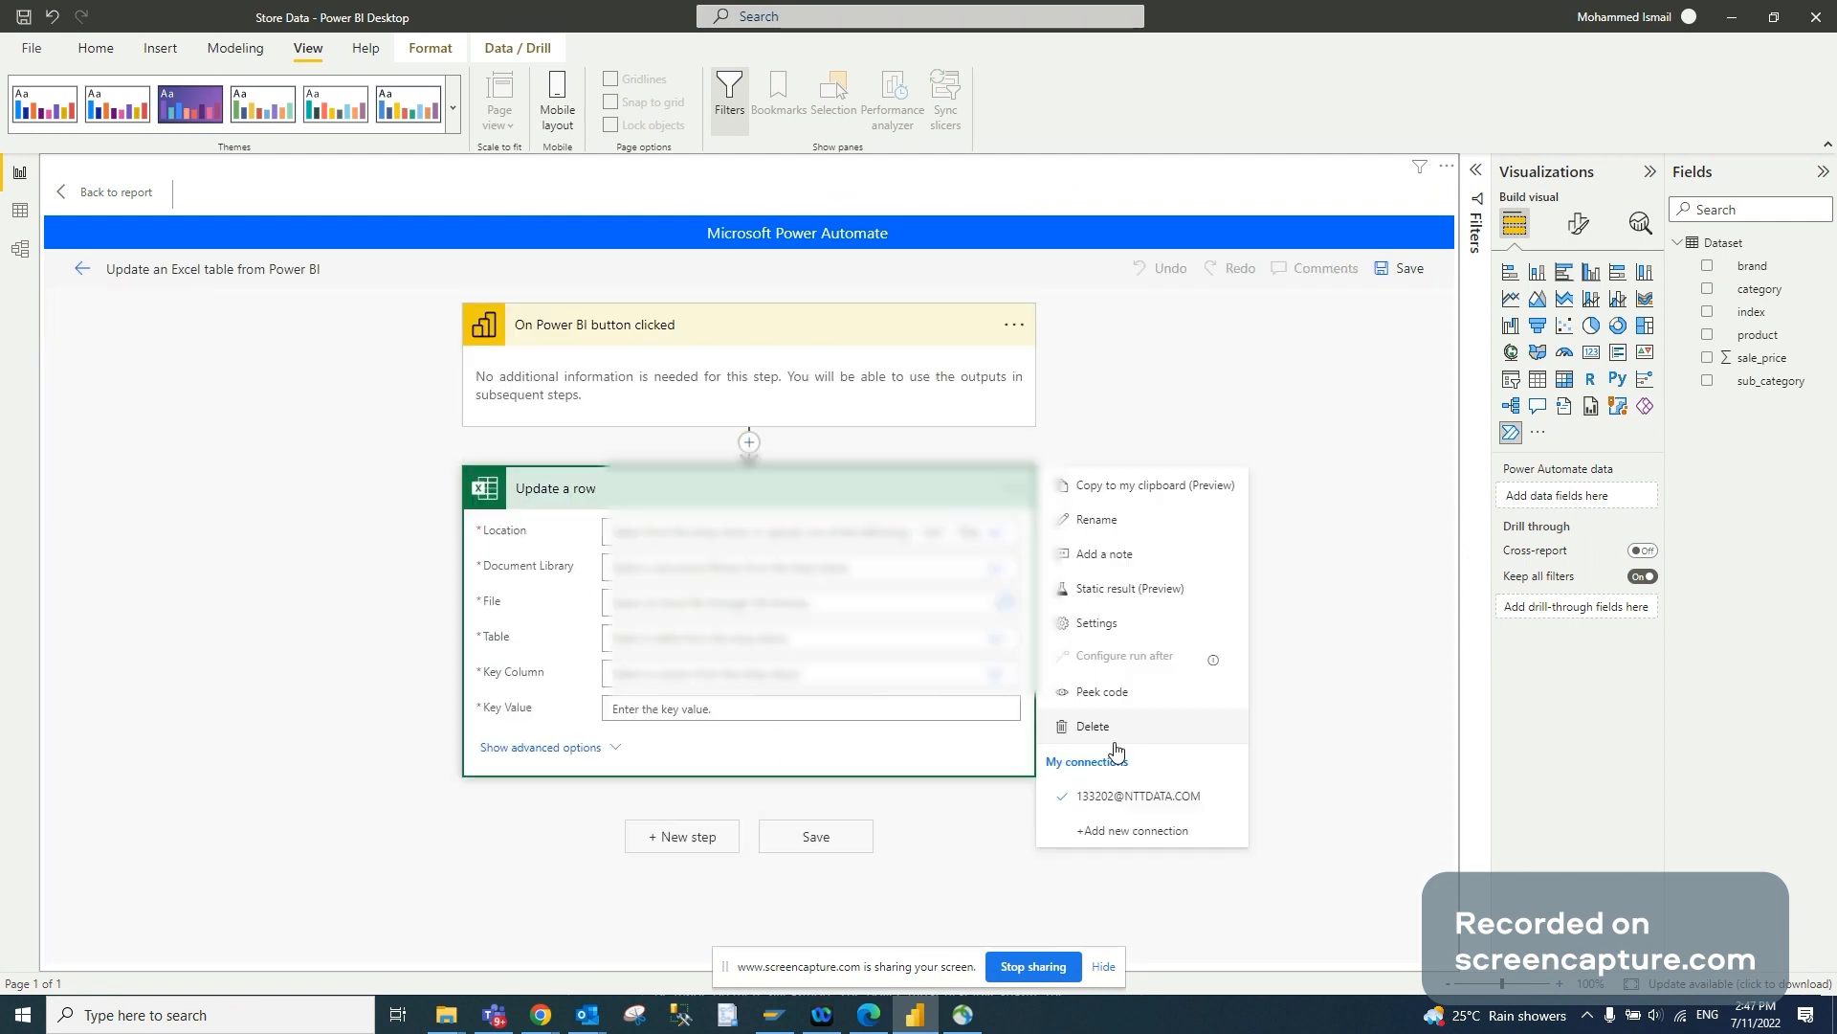
click(1114, 739)
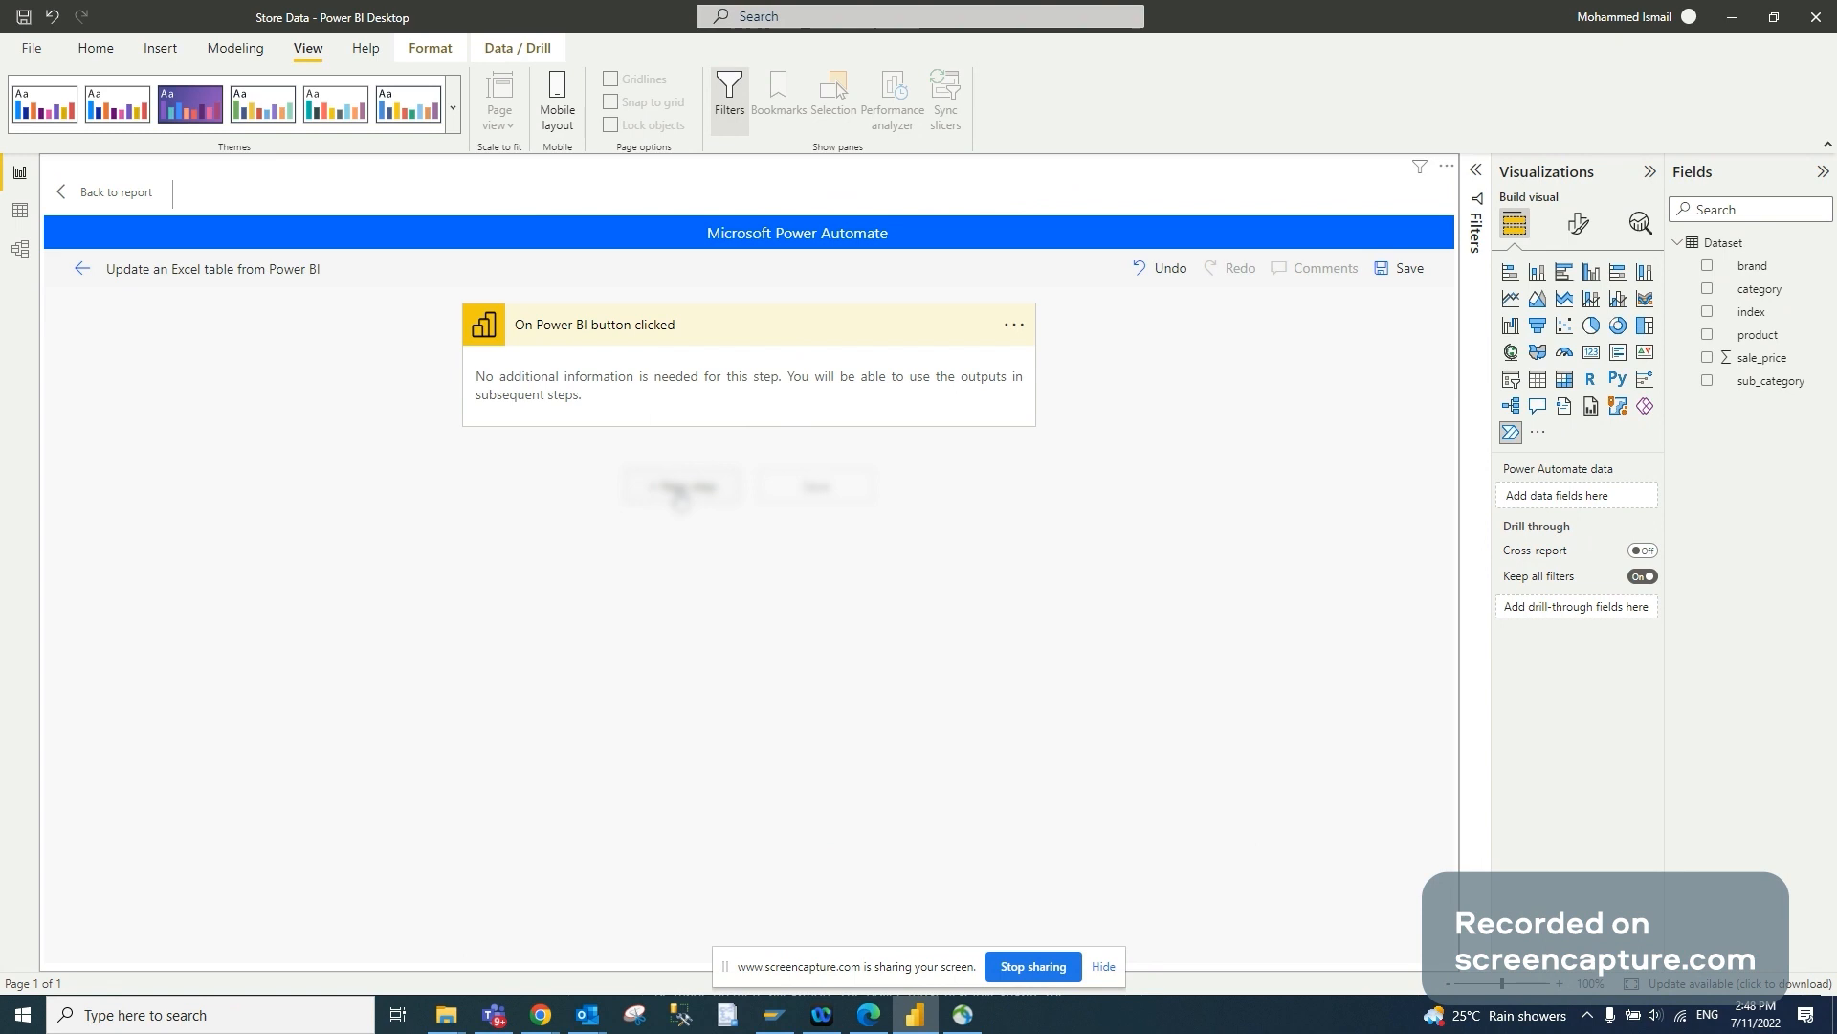
click(679, 488)
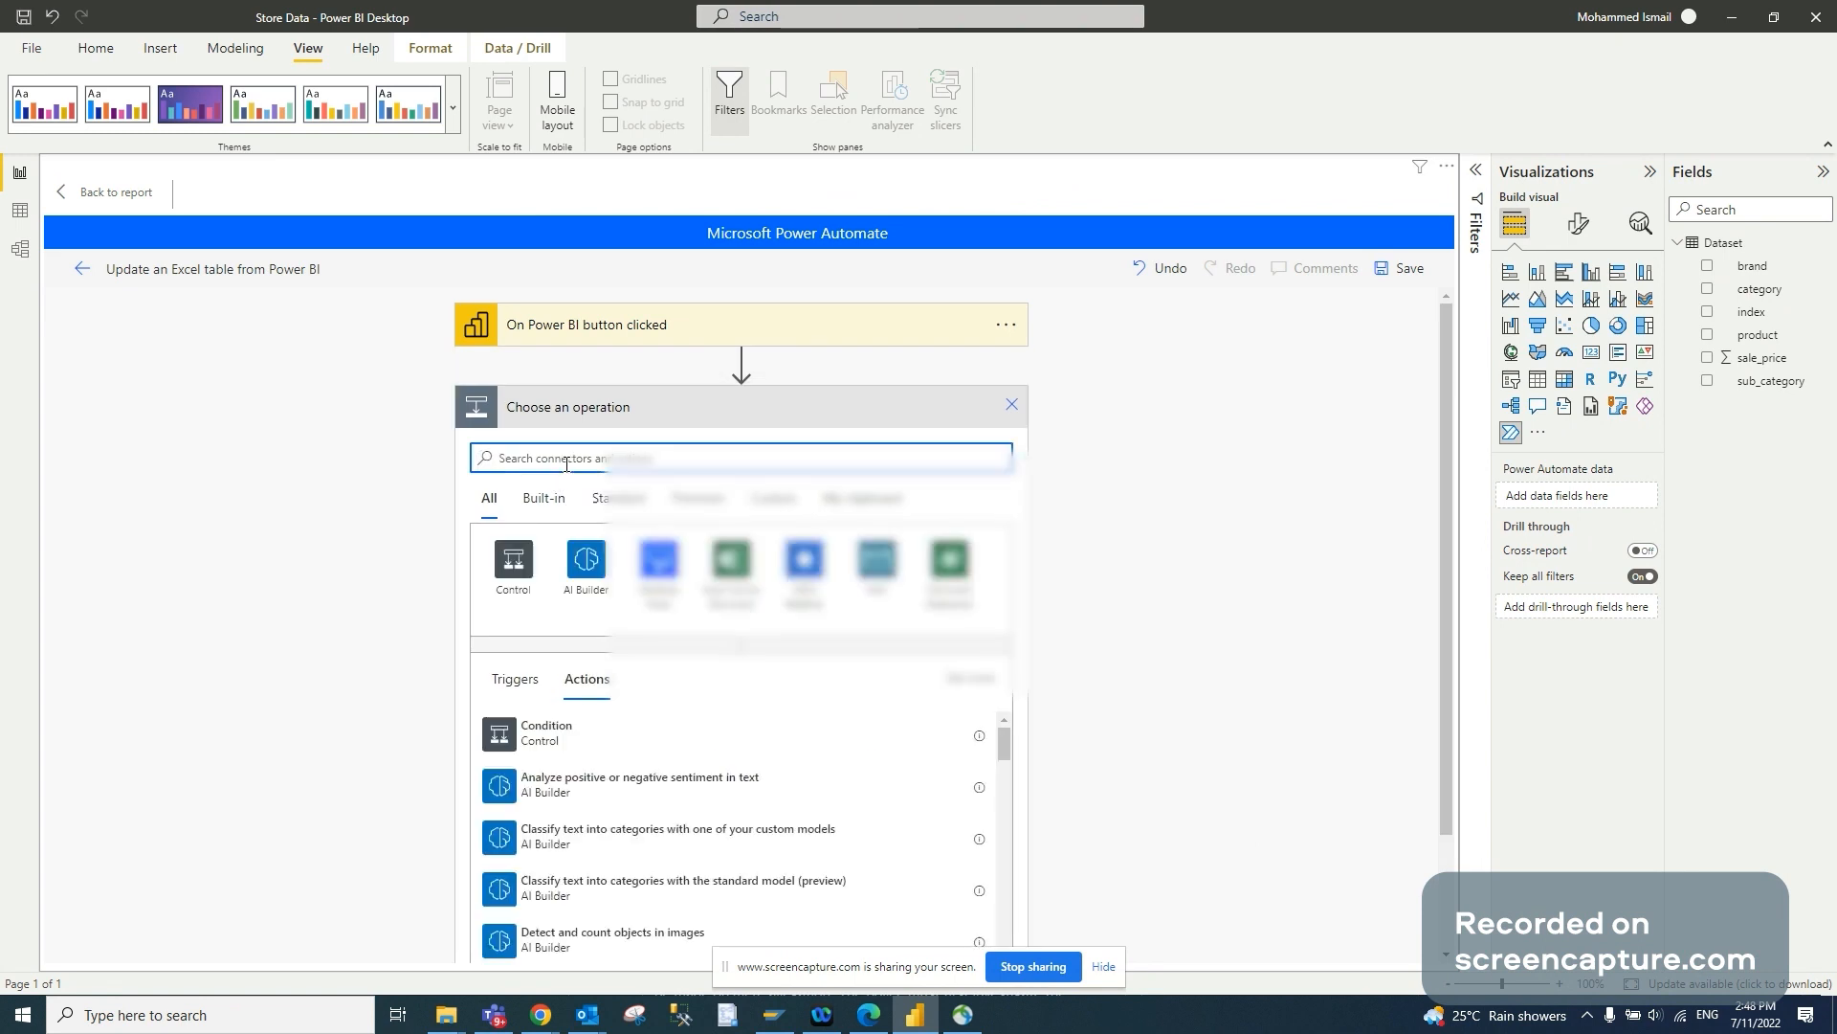
text(query against)
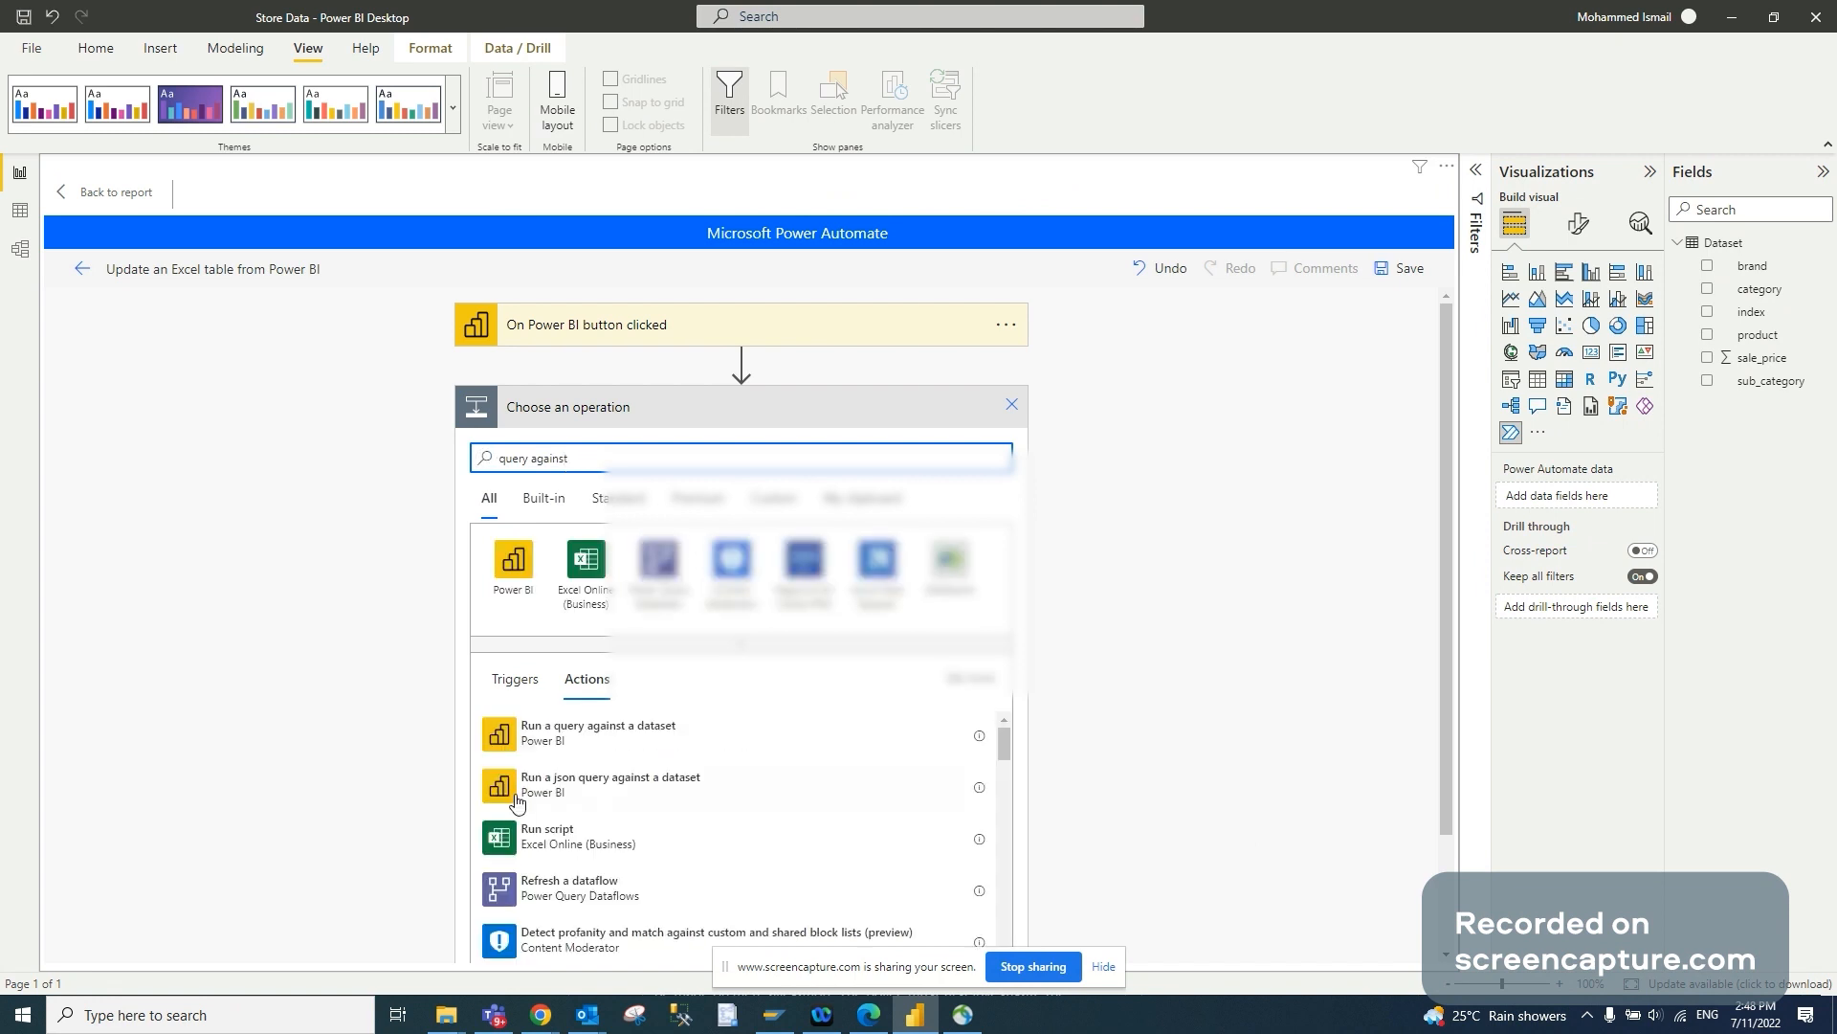
click(616, 742)
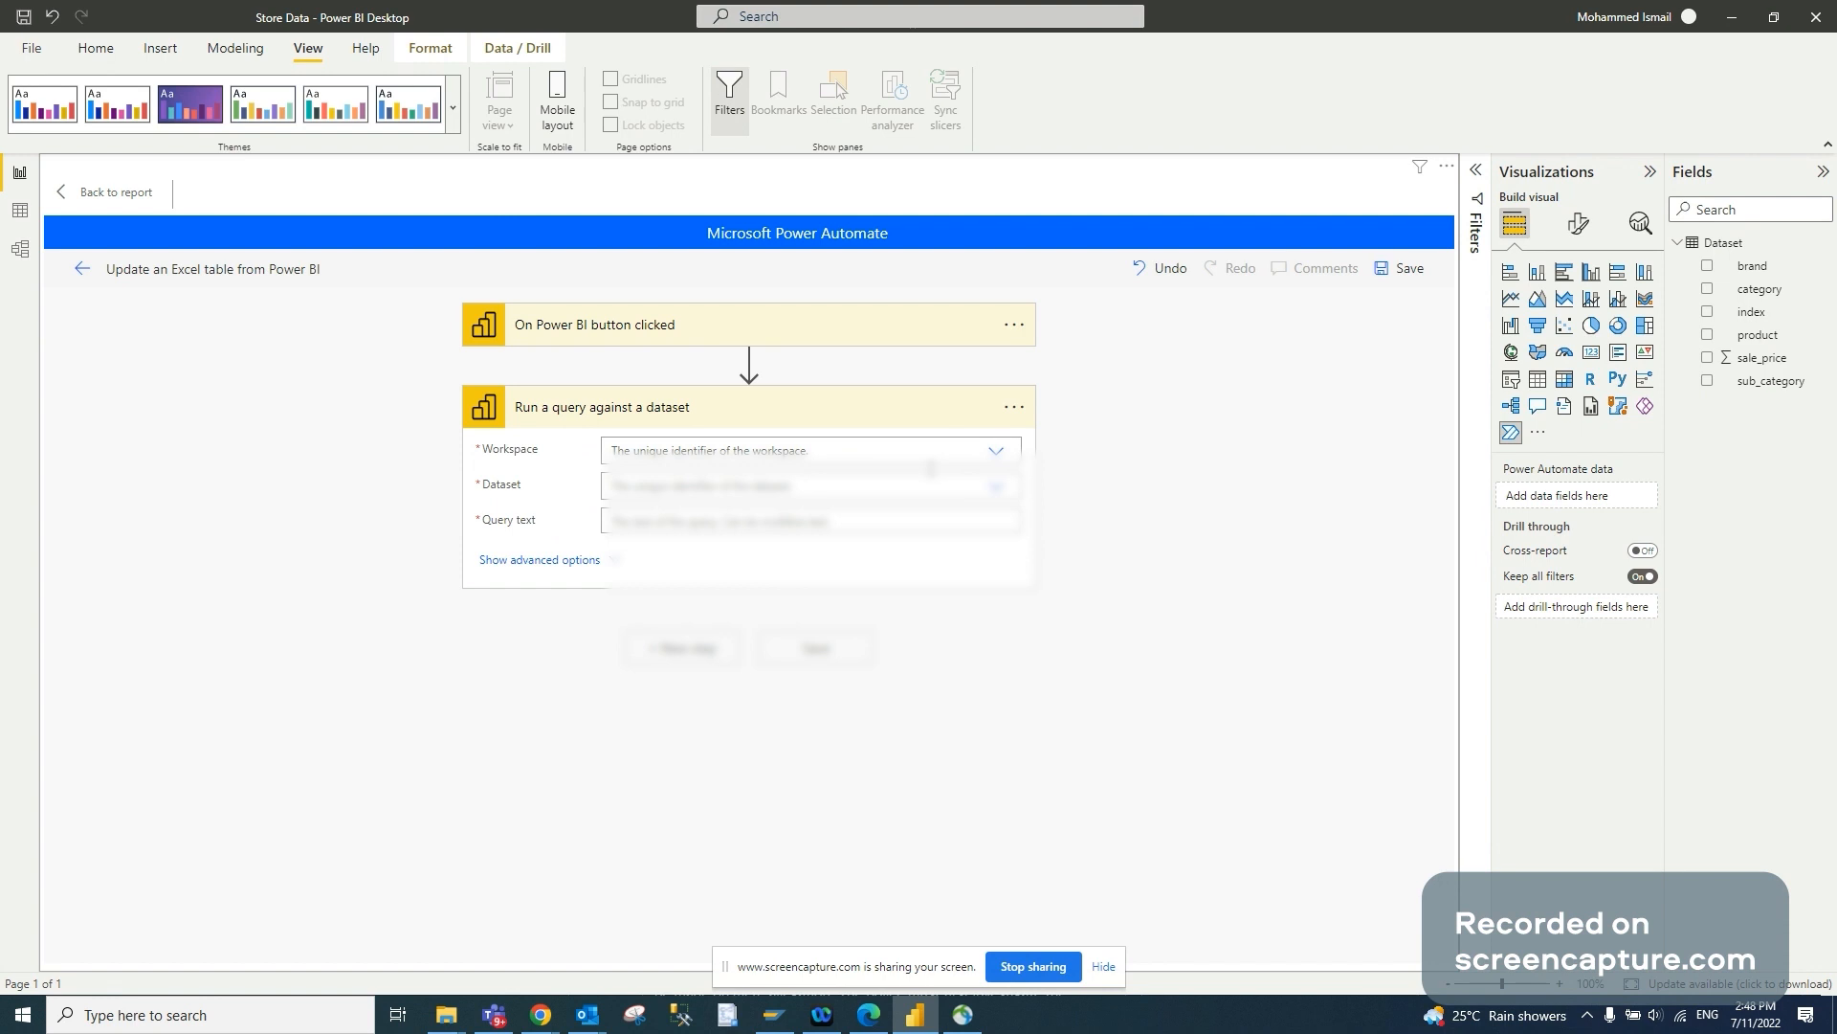
Set the query action's workspace to My Workspace and its dataset to Store Data
click(996, 452)
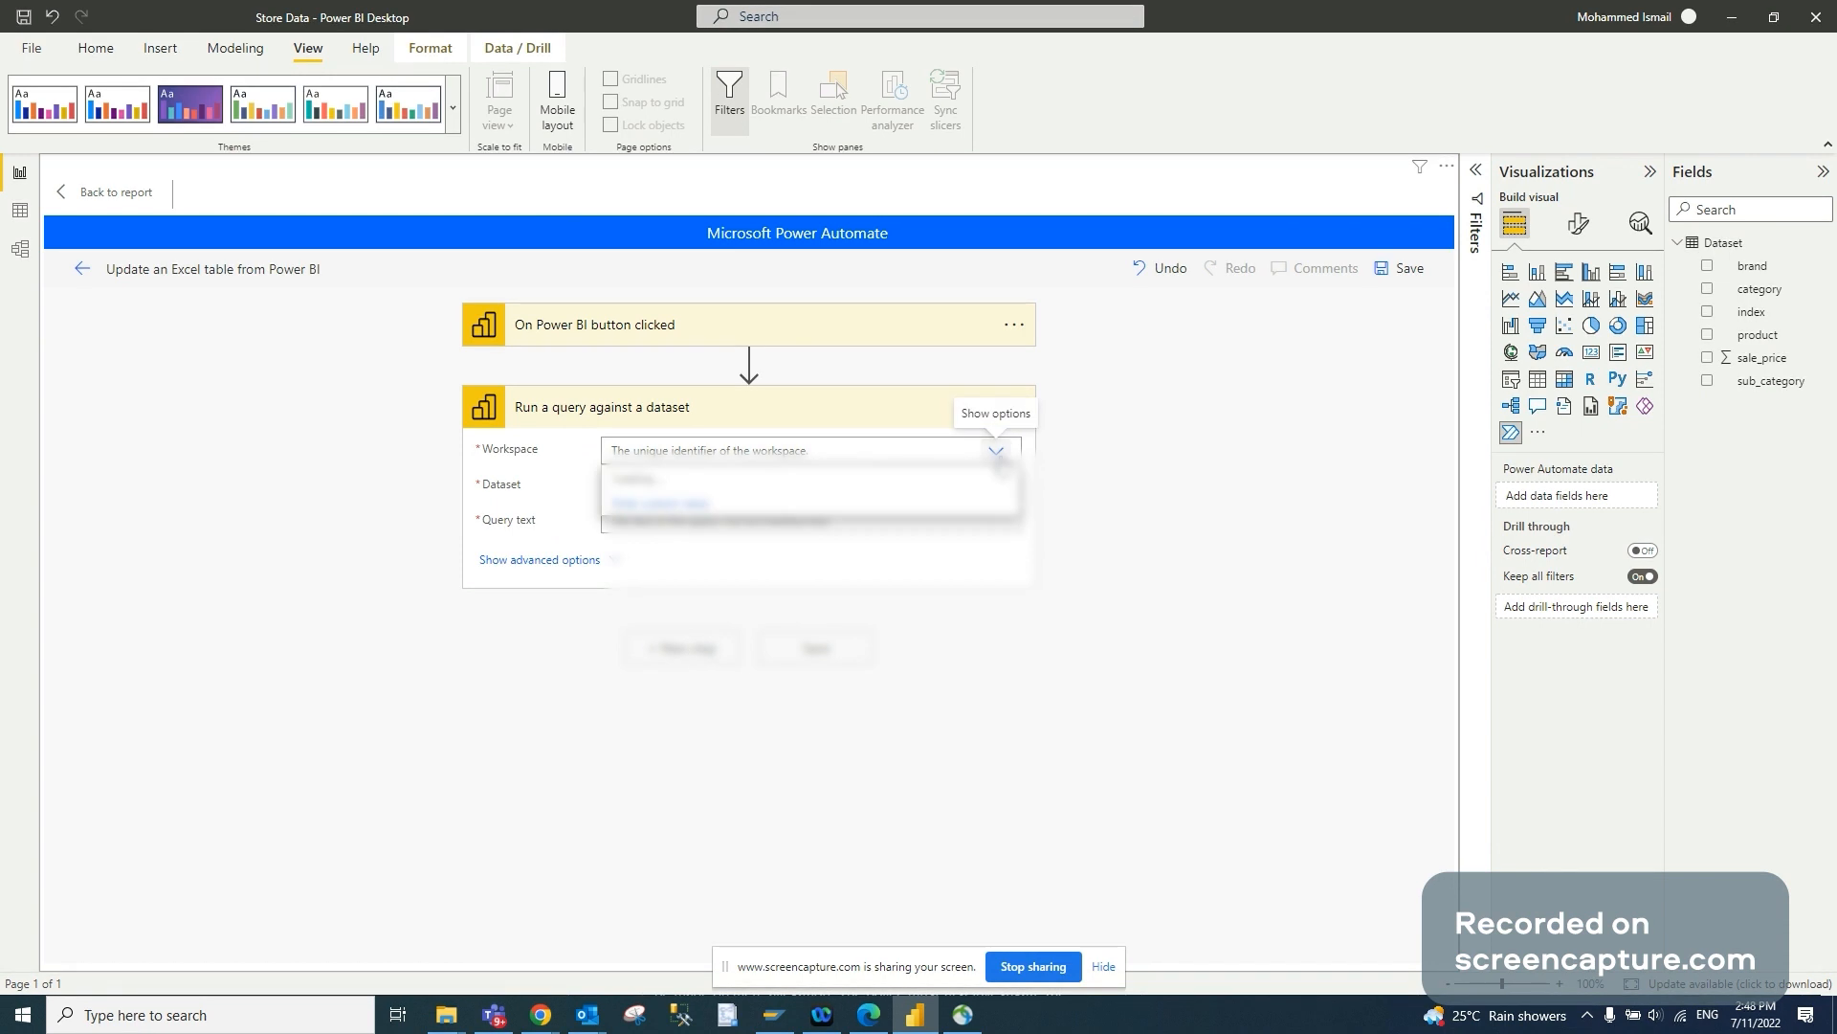
click(651, 478)
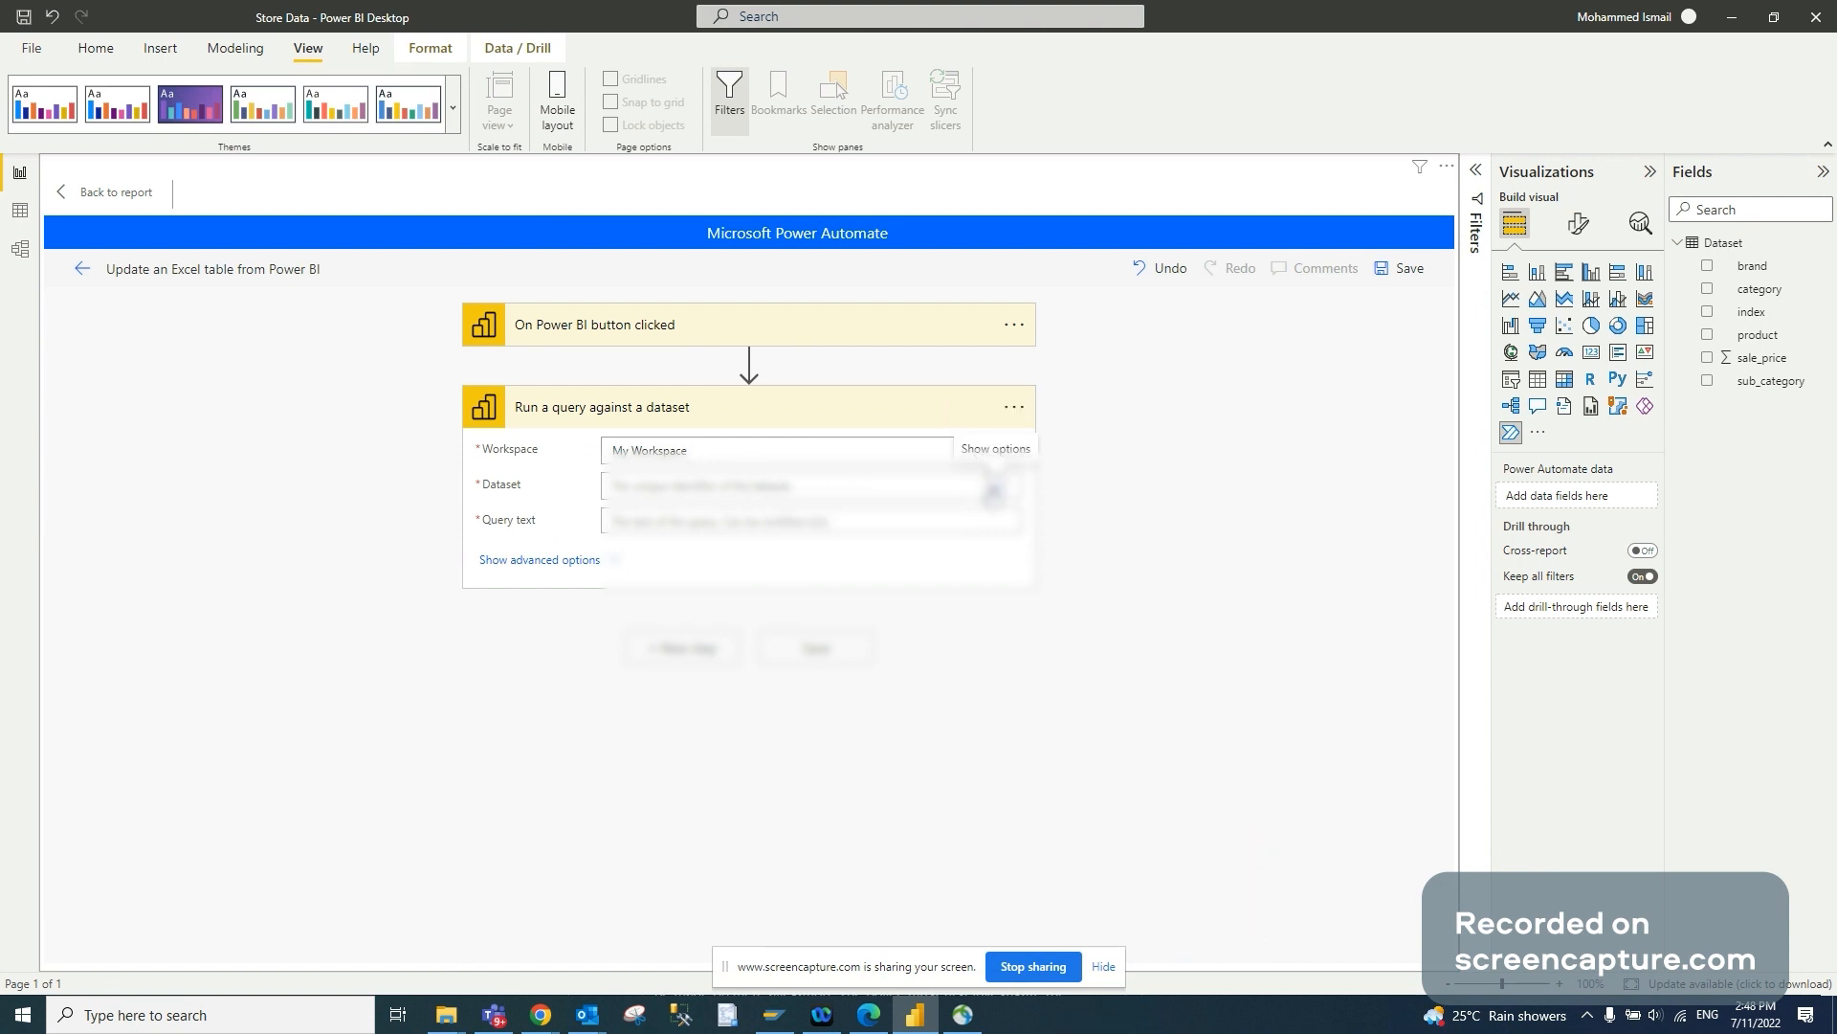
click(993, 488)
scroll(845, 632, down, 3)
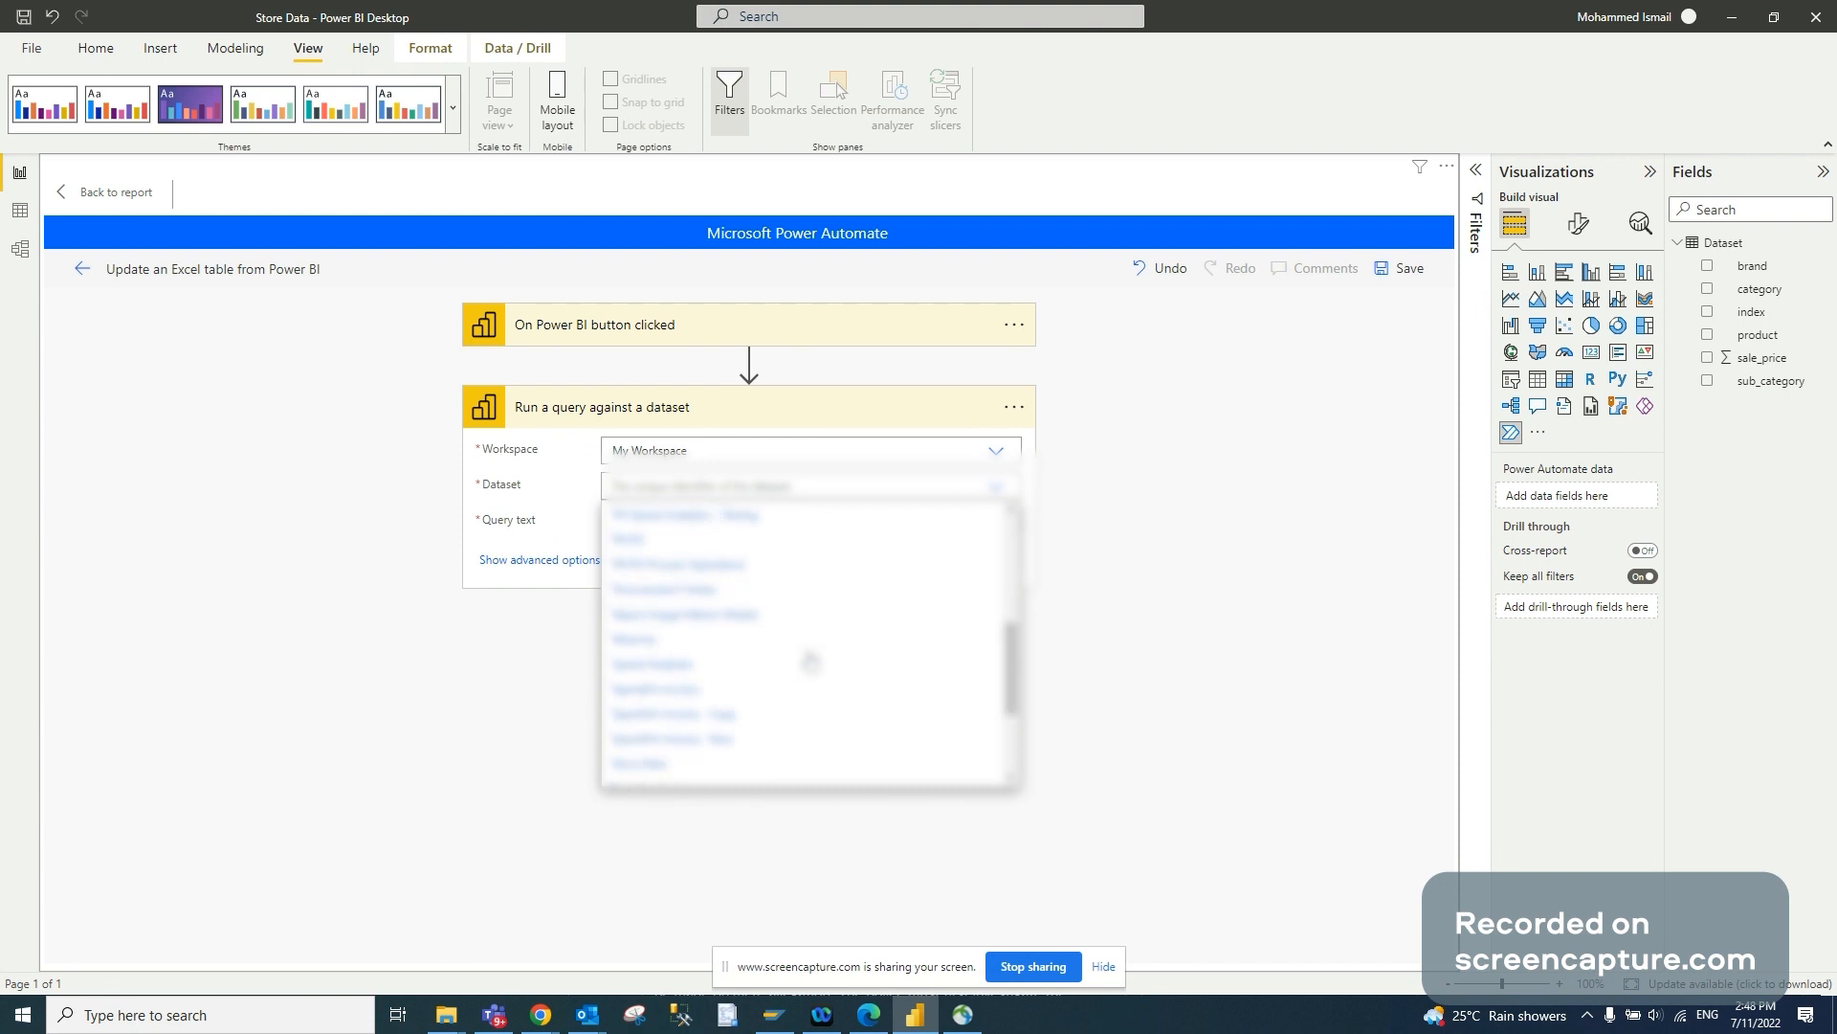
scroll(810, 663, down, 2)
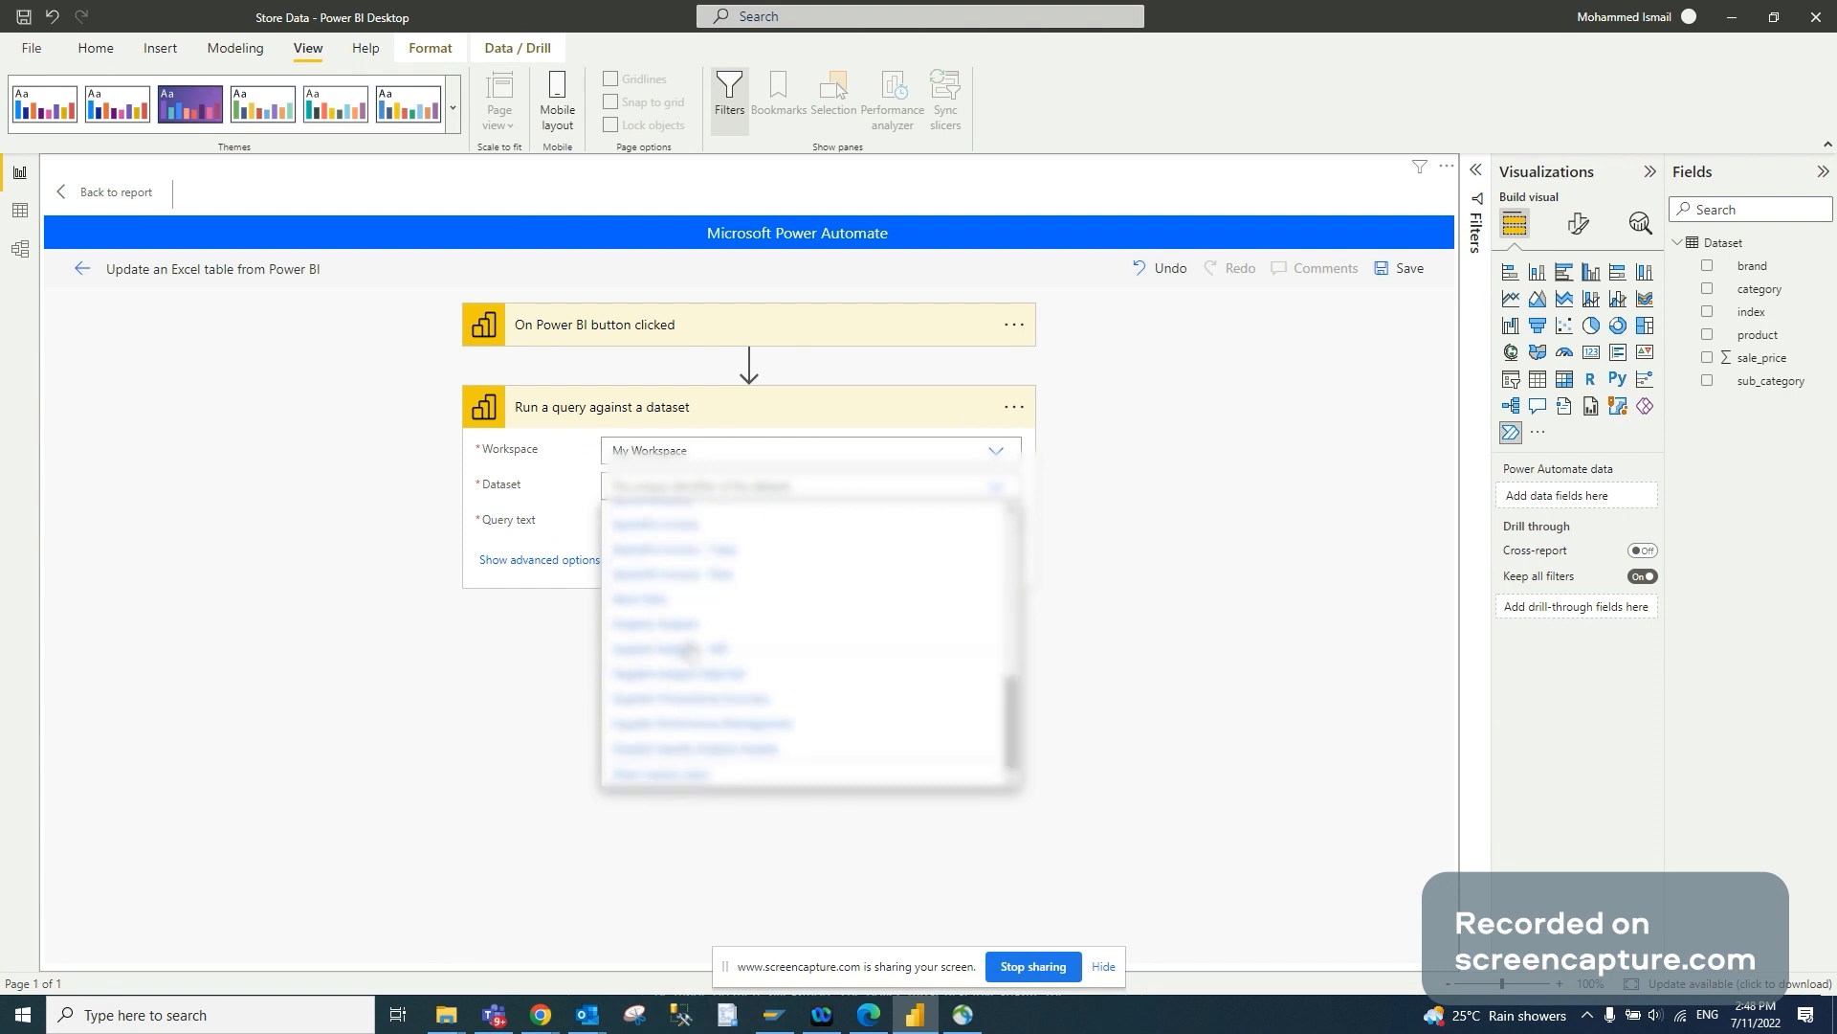
click(641, 599)
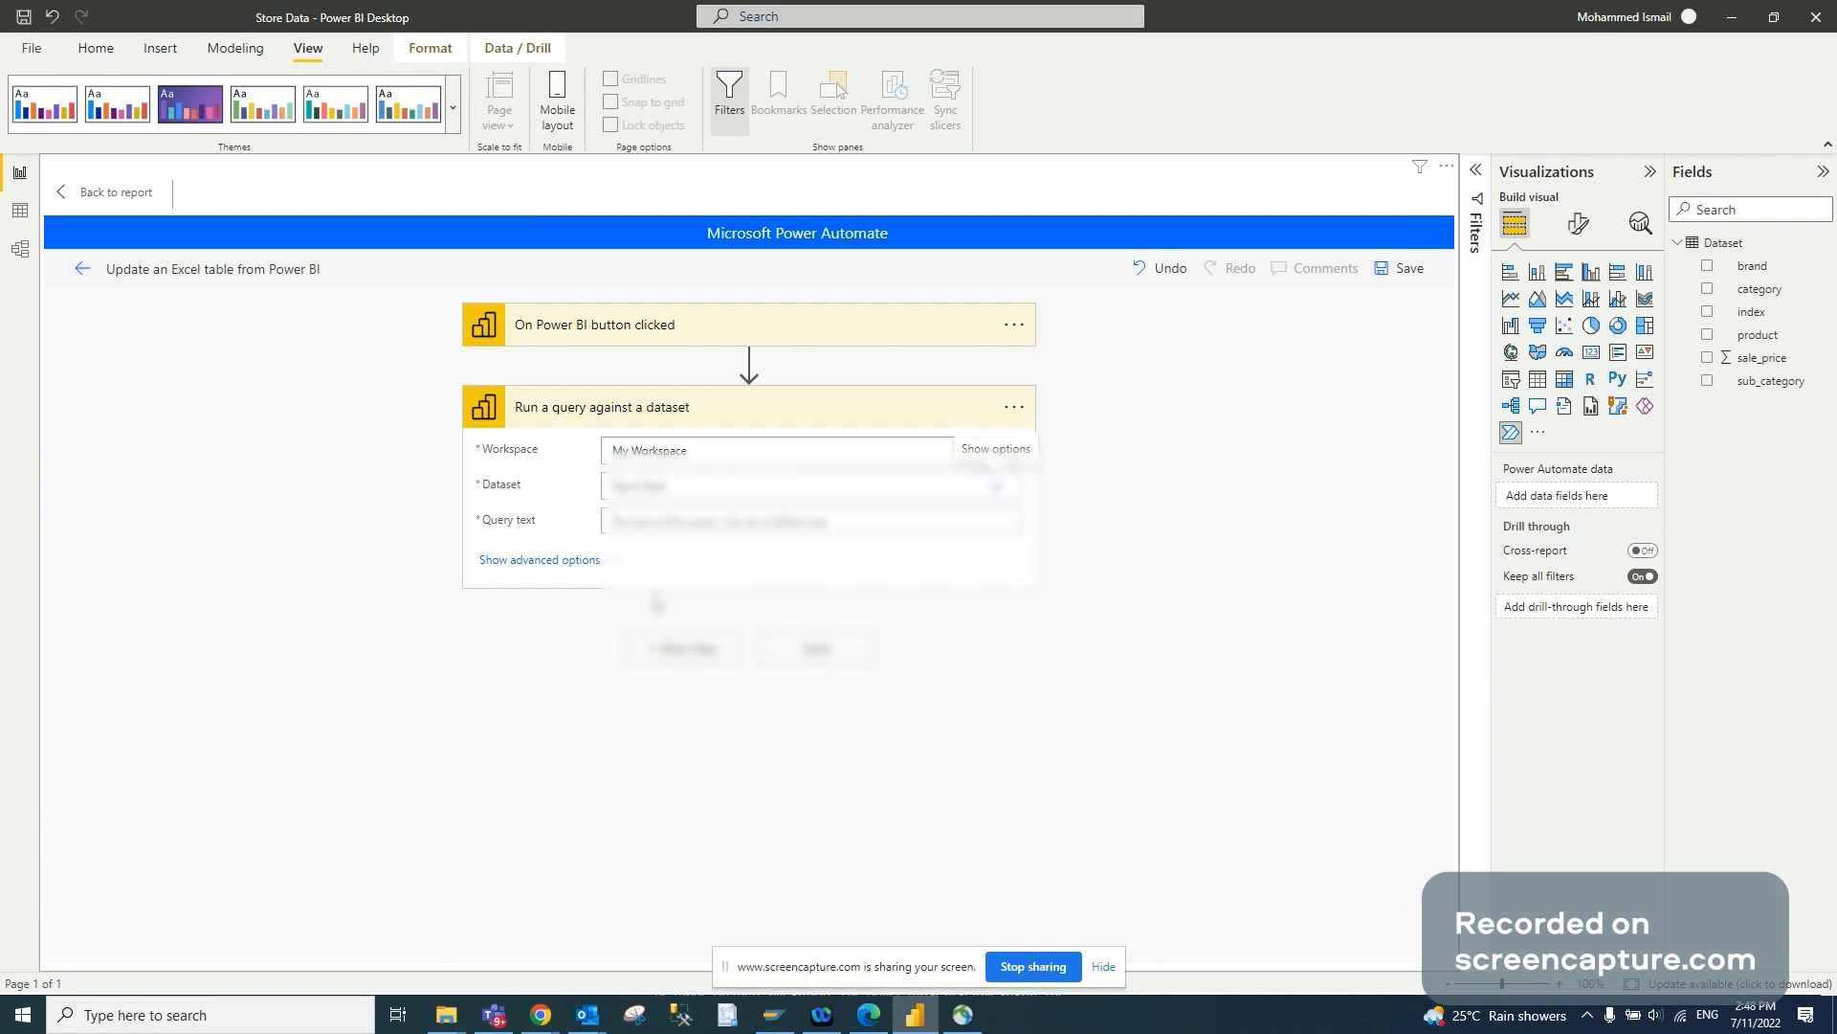
Paste the edited DAX query as the action's query text and save the flow
click(659, 520)
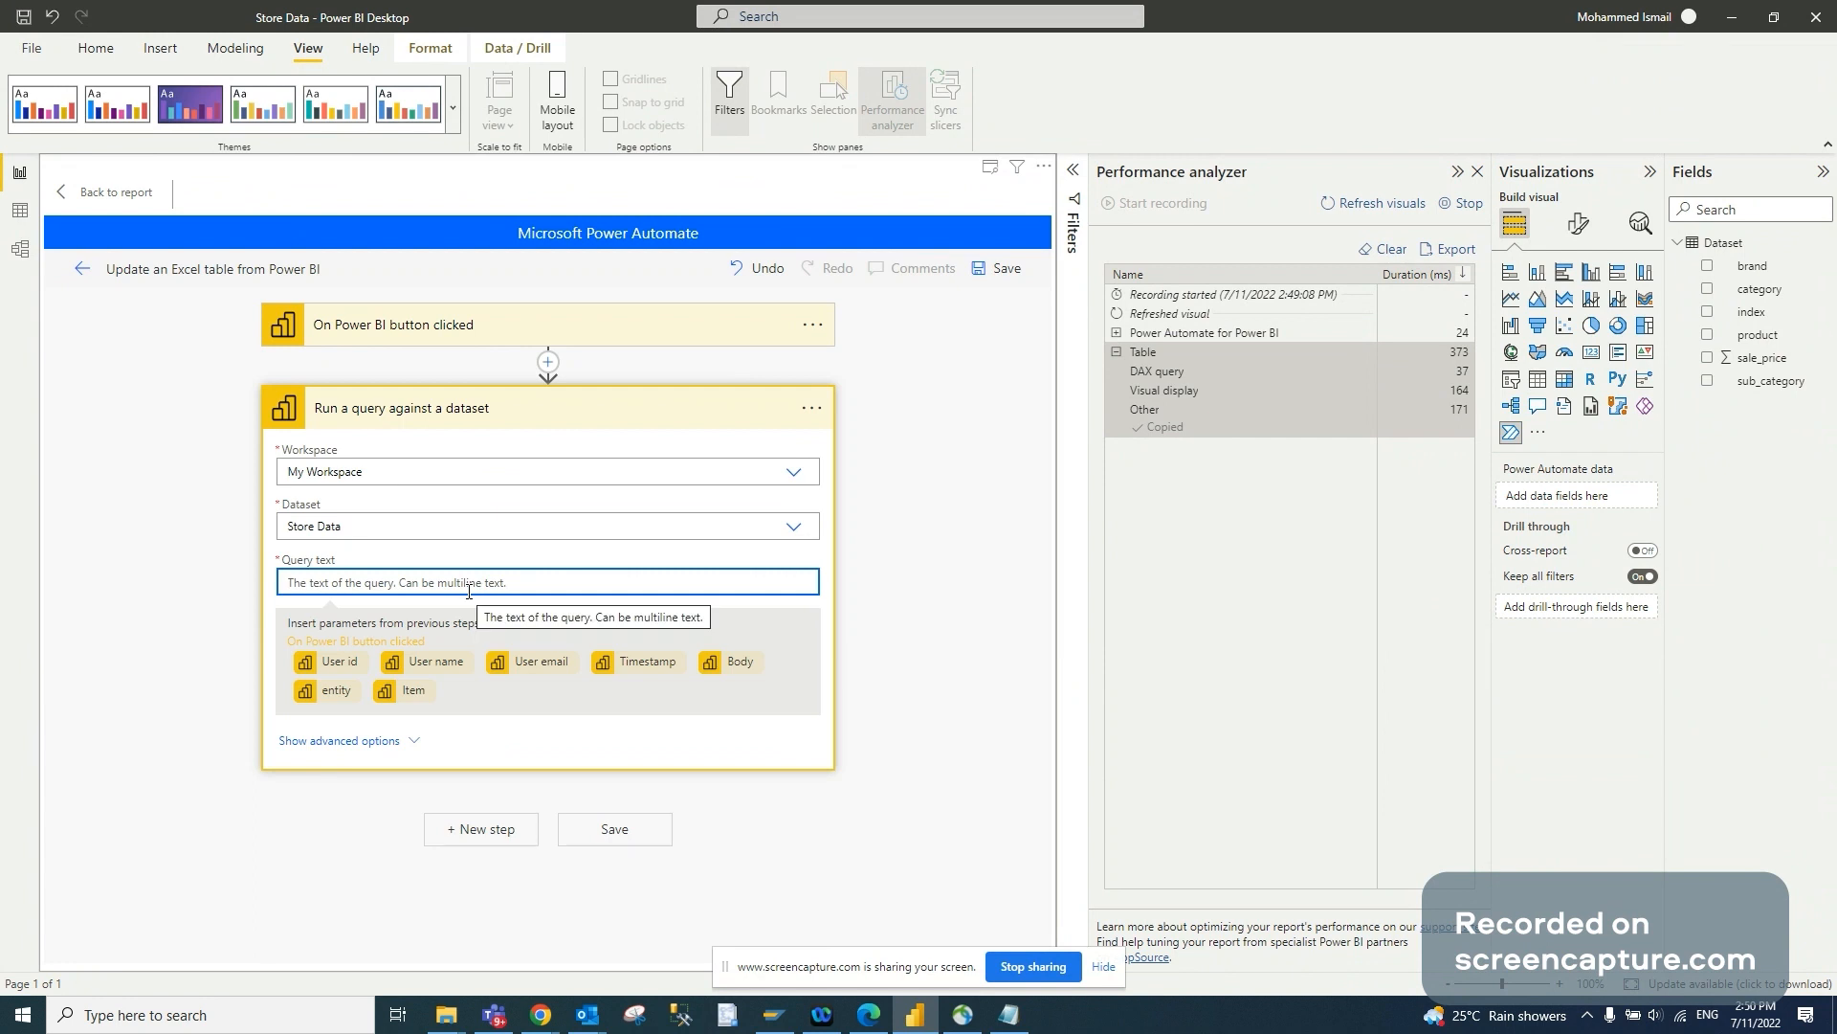
key(ctrl+v)
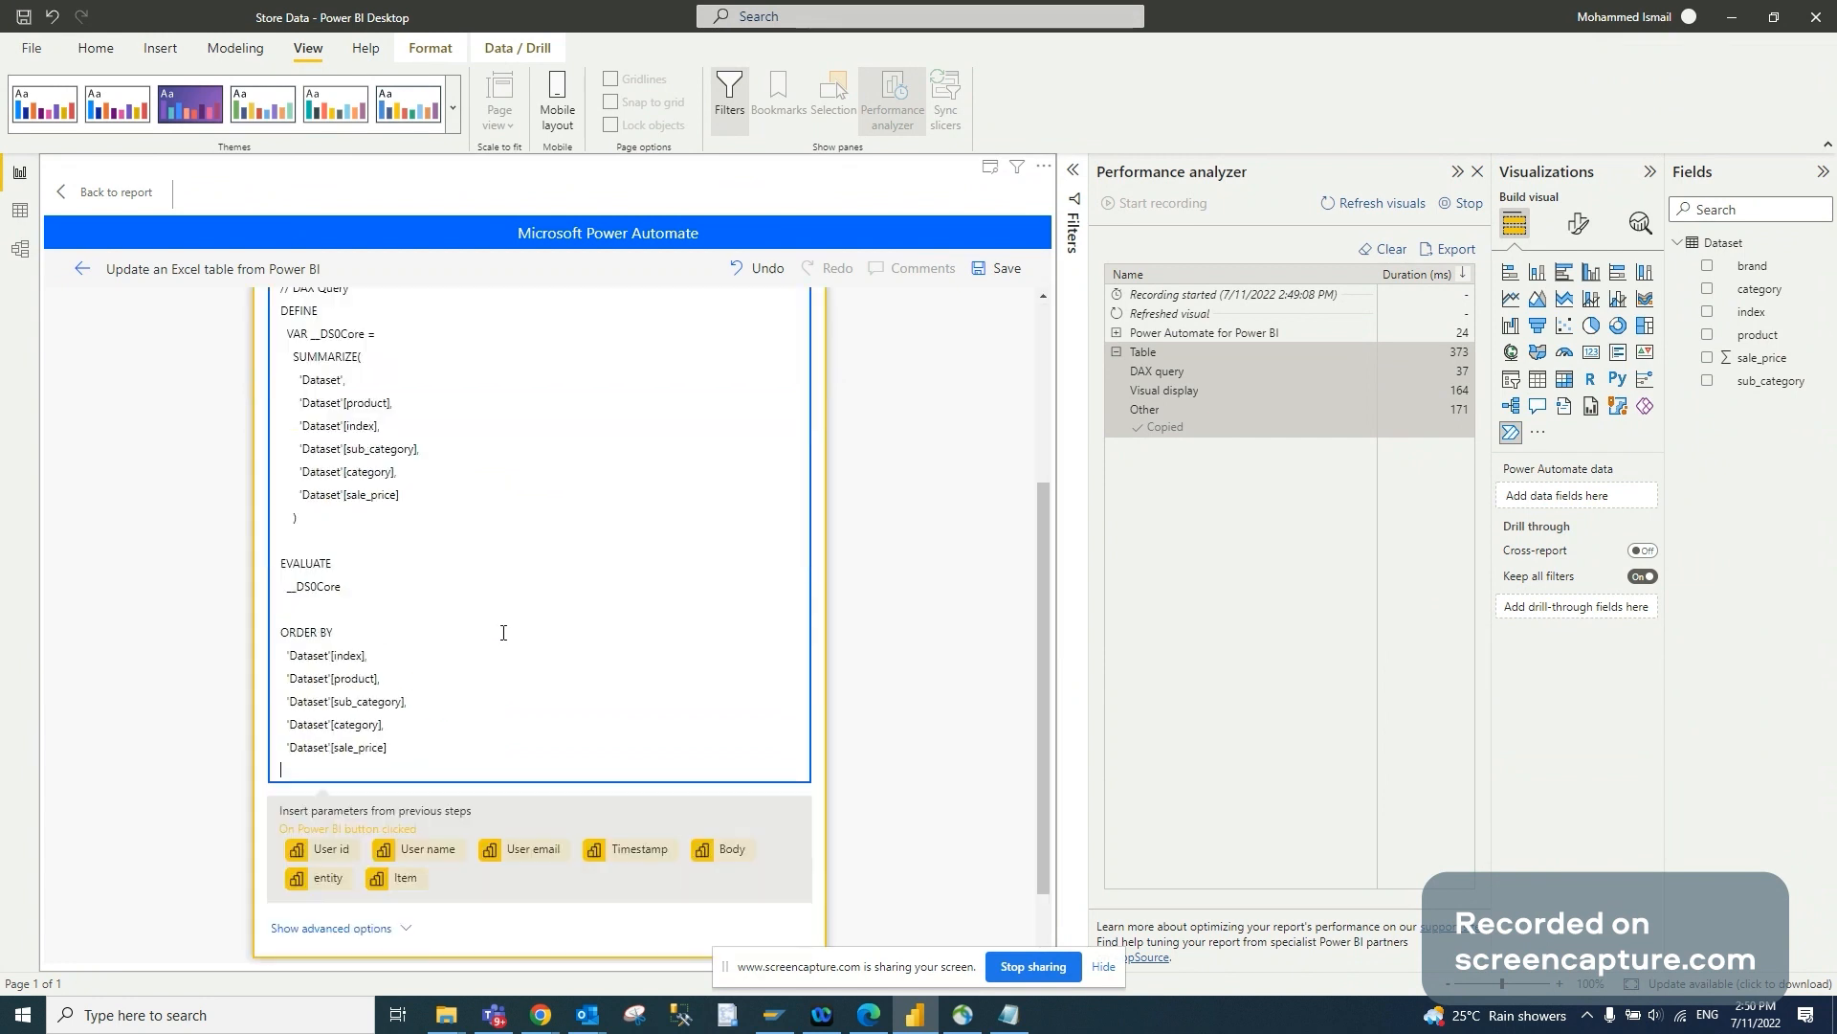
scroll(508, 629, down, 1)
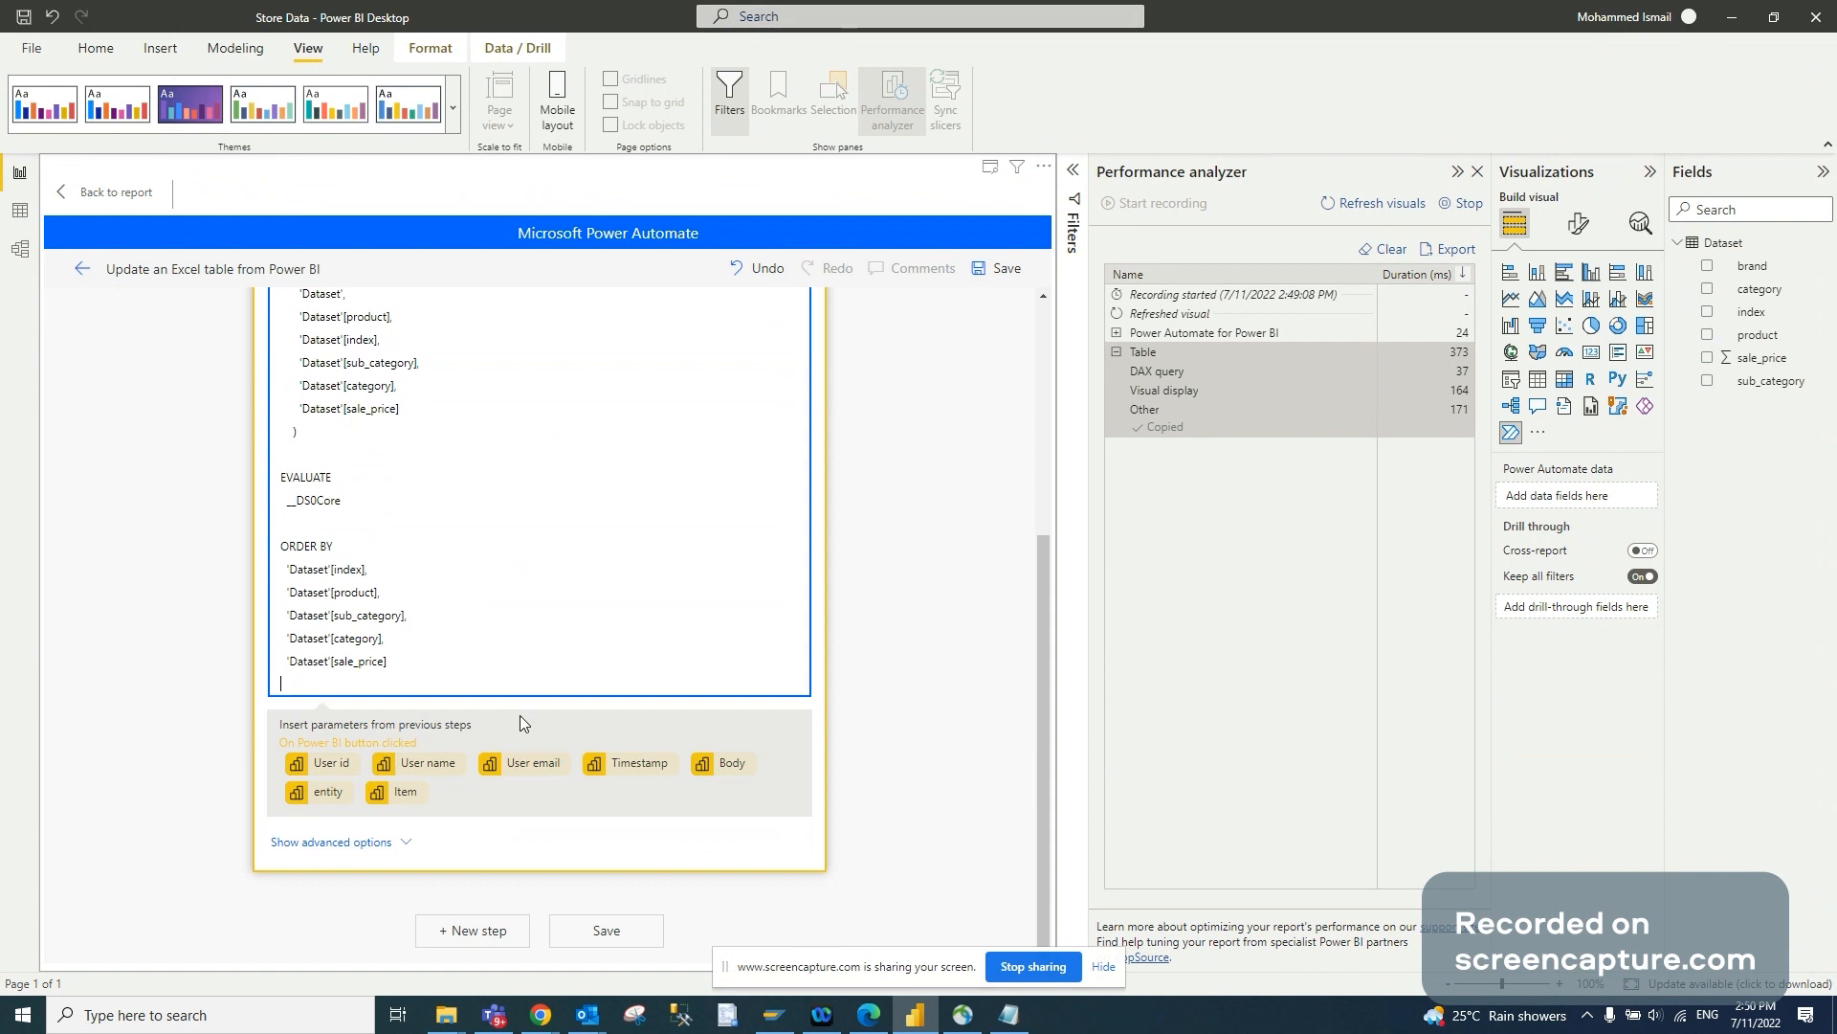
click(603, 933)
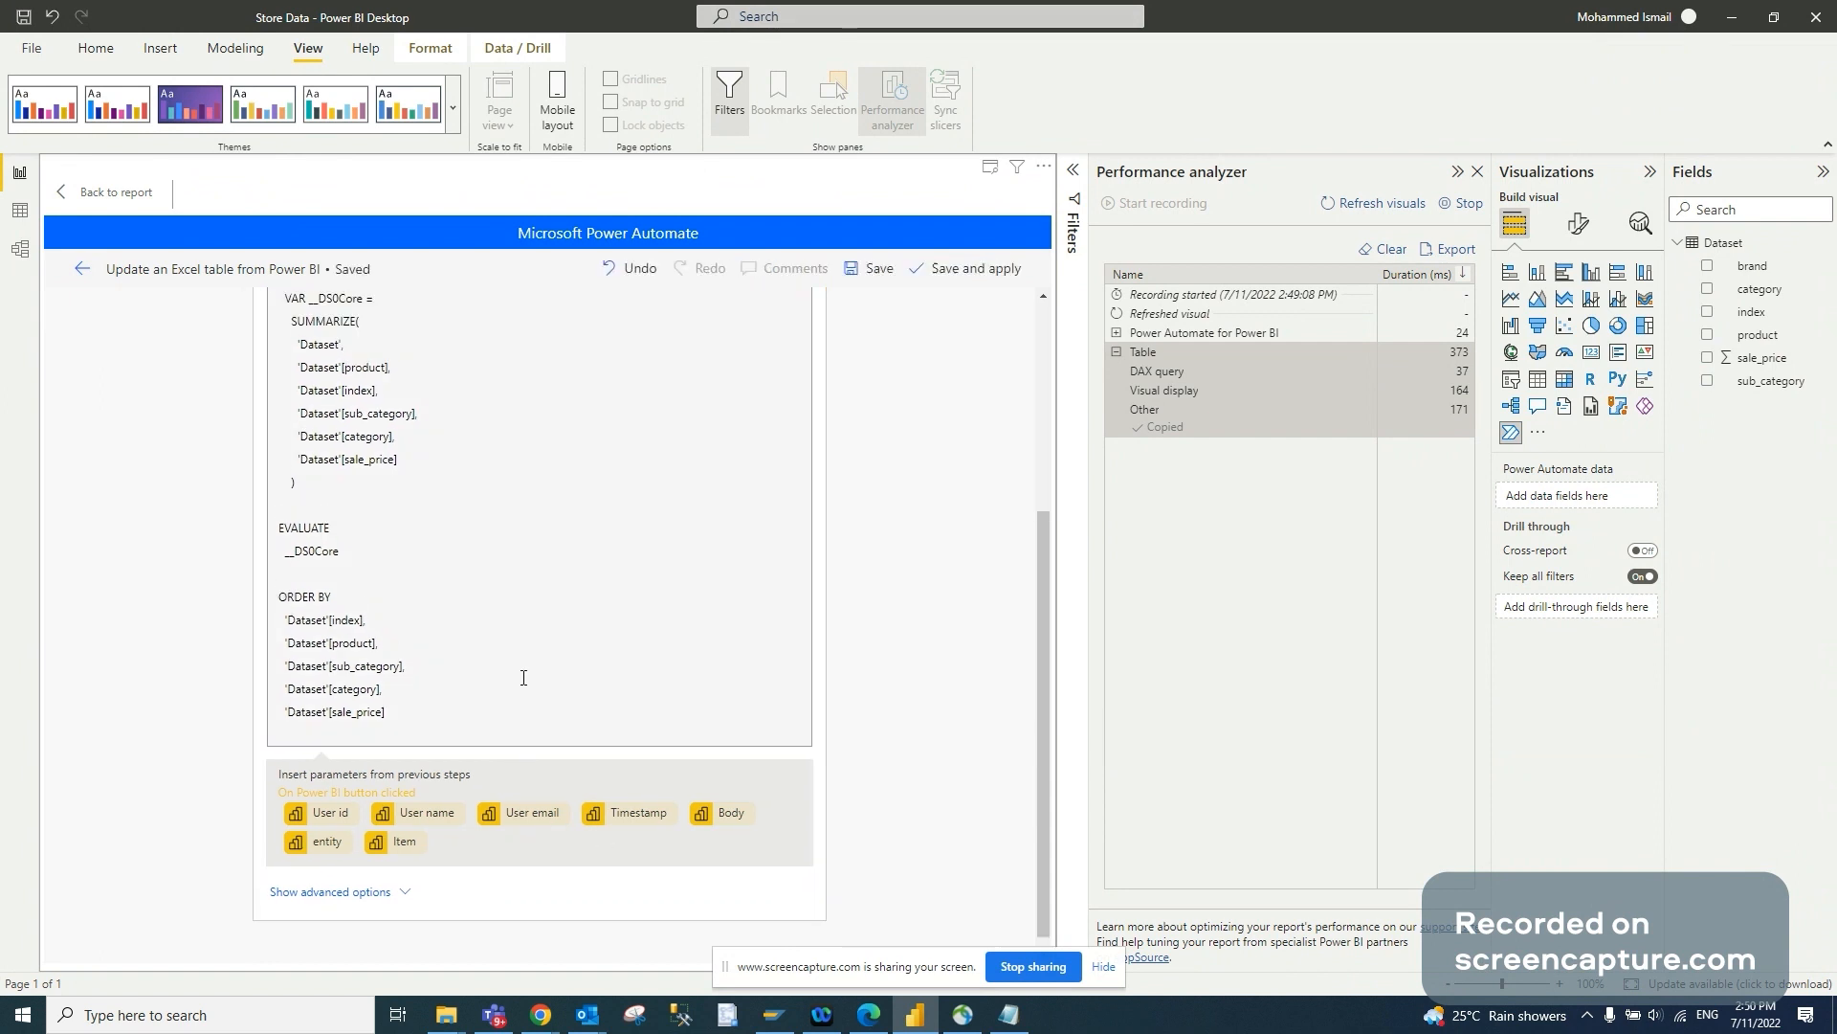
Add a "Create CSV table" action after the dataset query, using the query's "First table rows" as its From input
scroll(497, 814, down, 1)
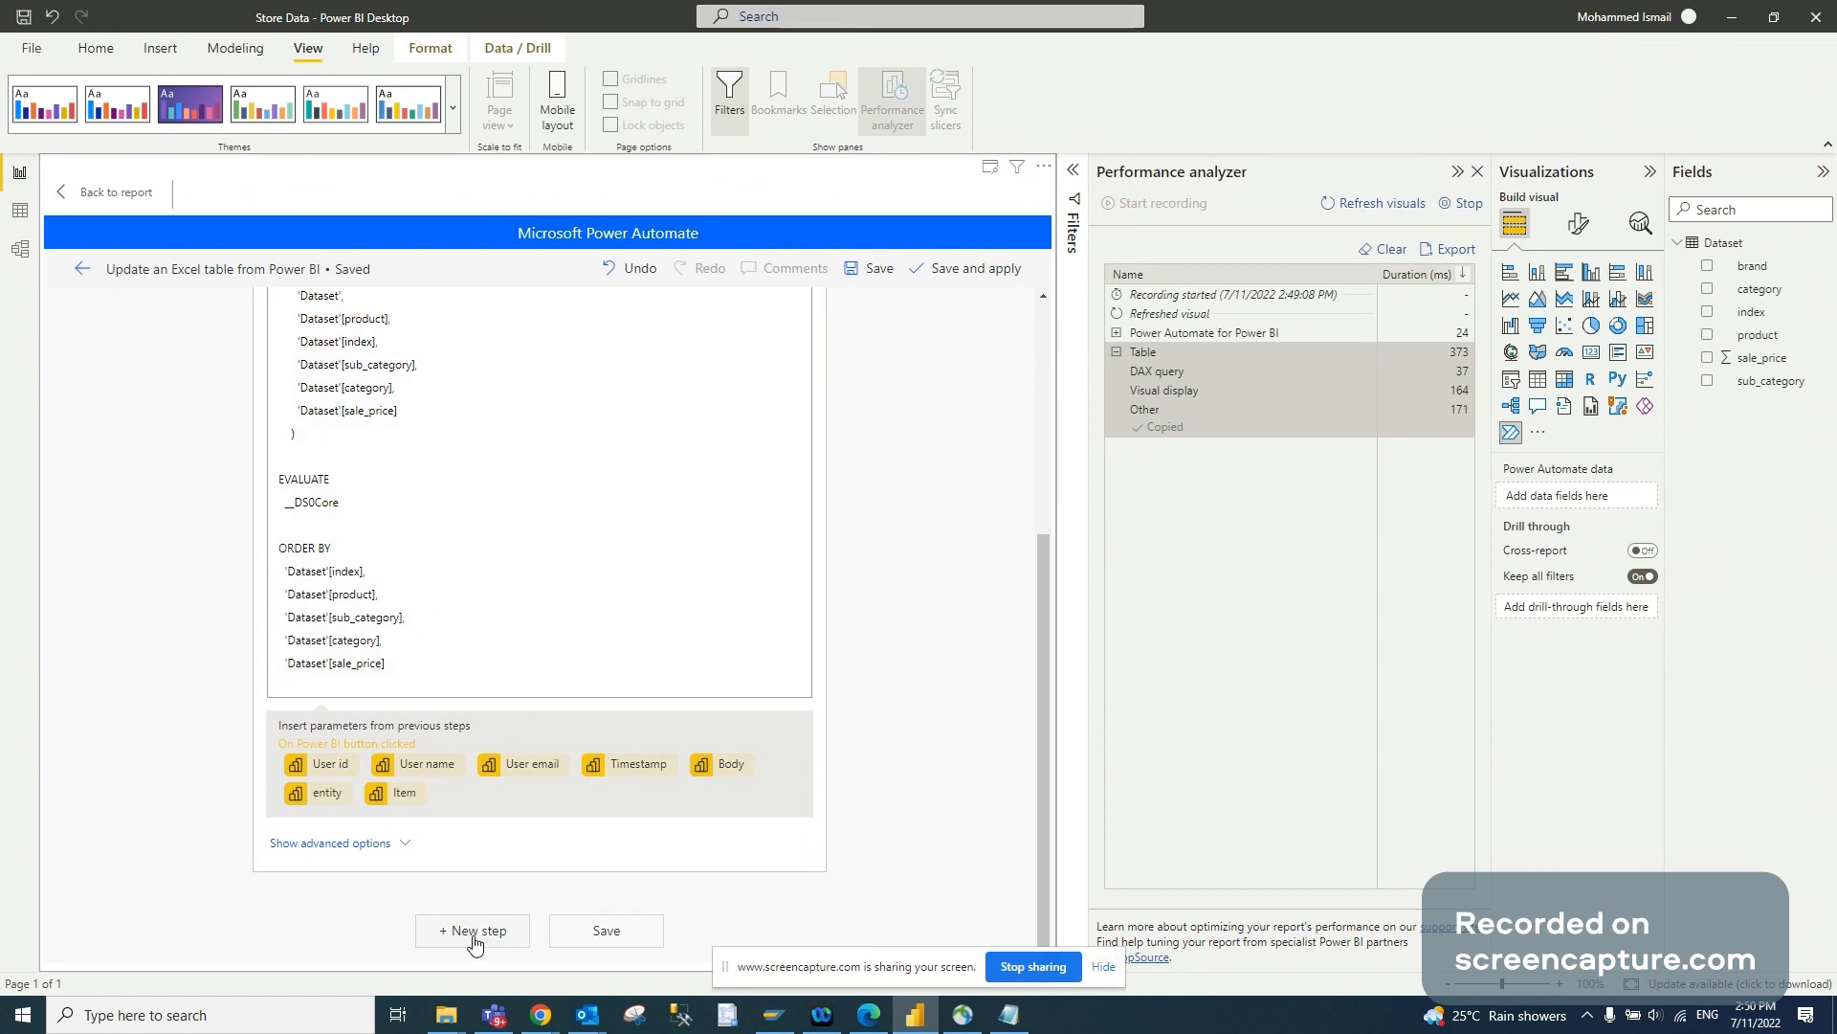
click(474, 942)
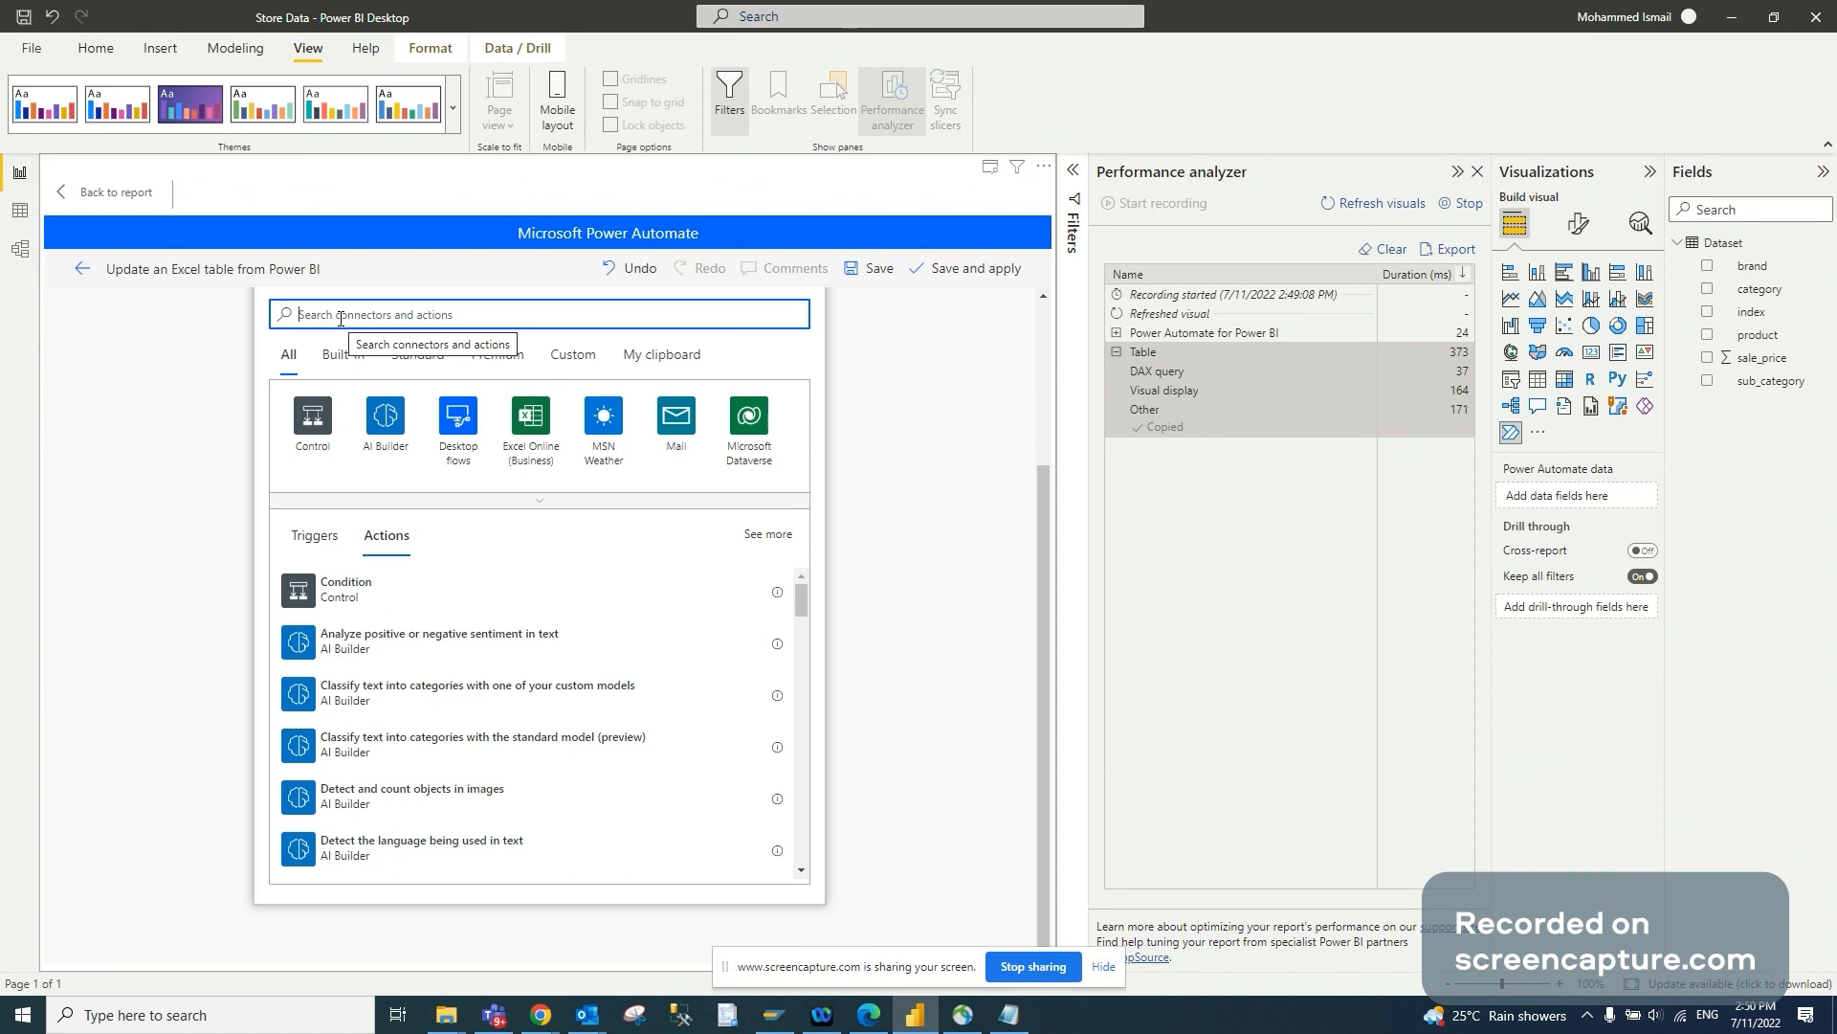
text(csv)
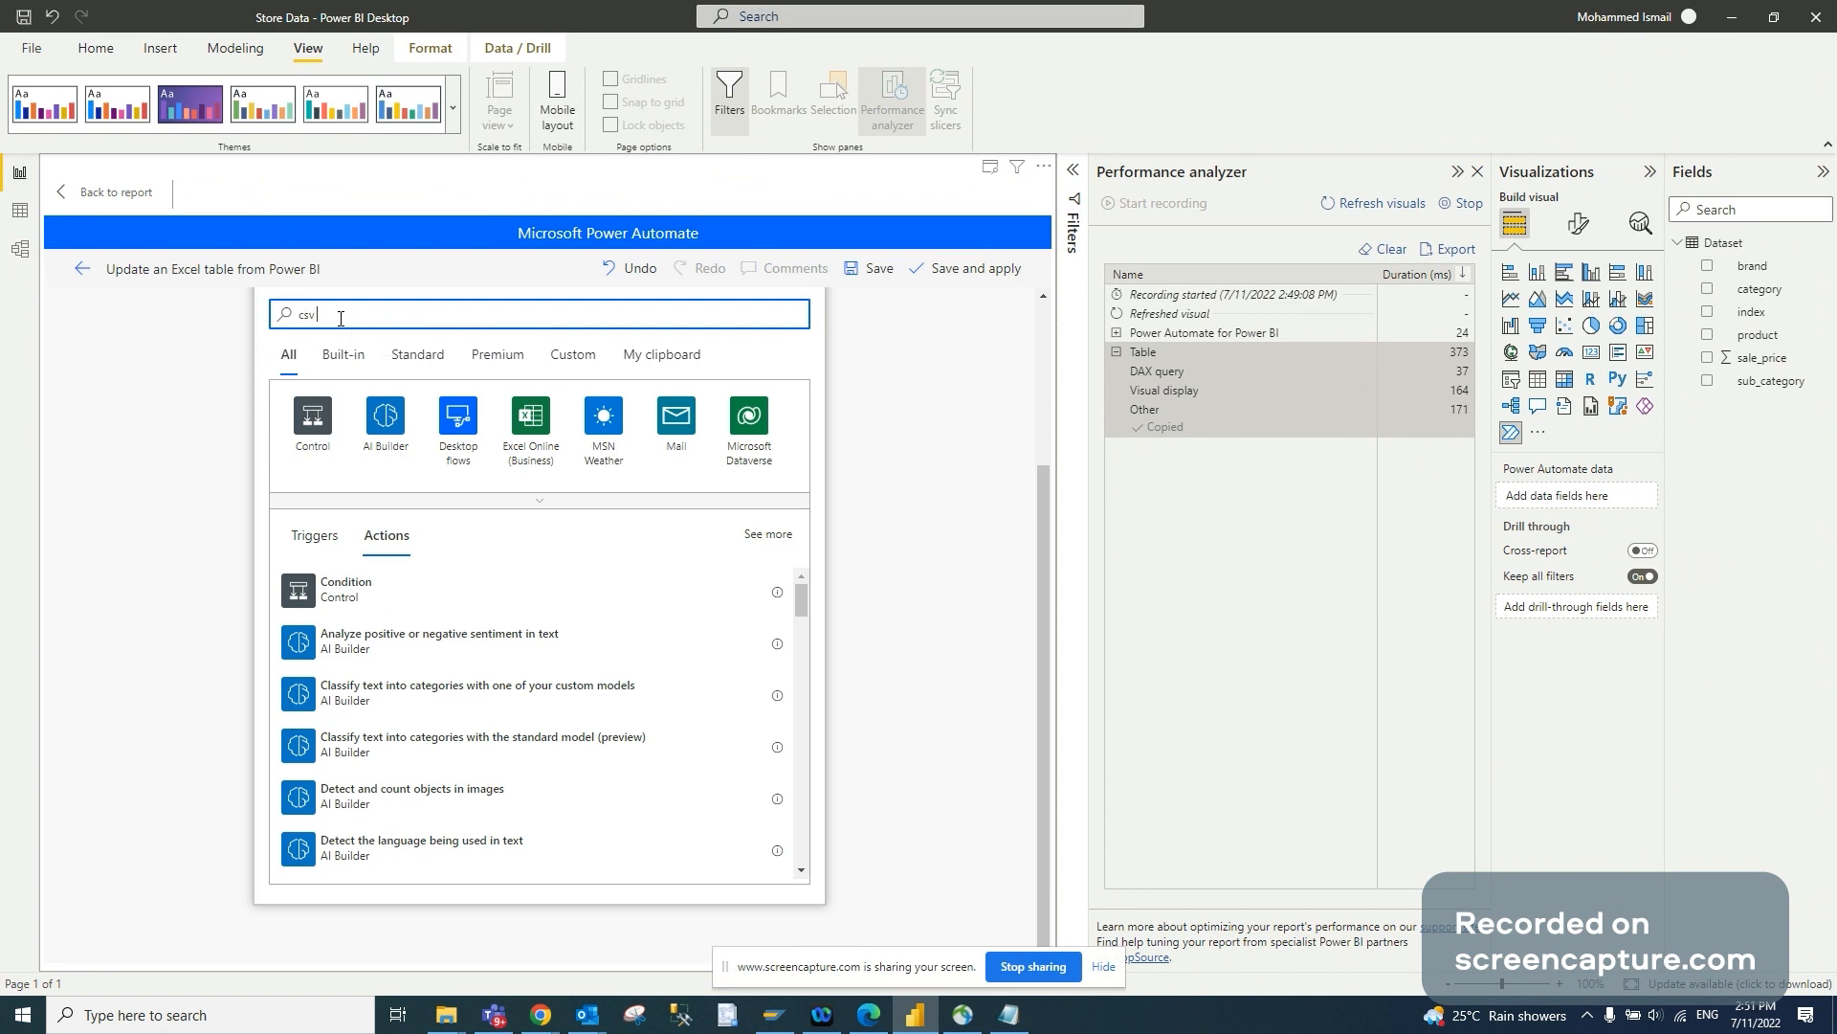
text(e)
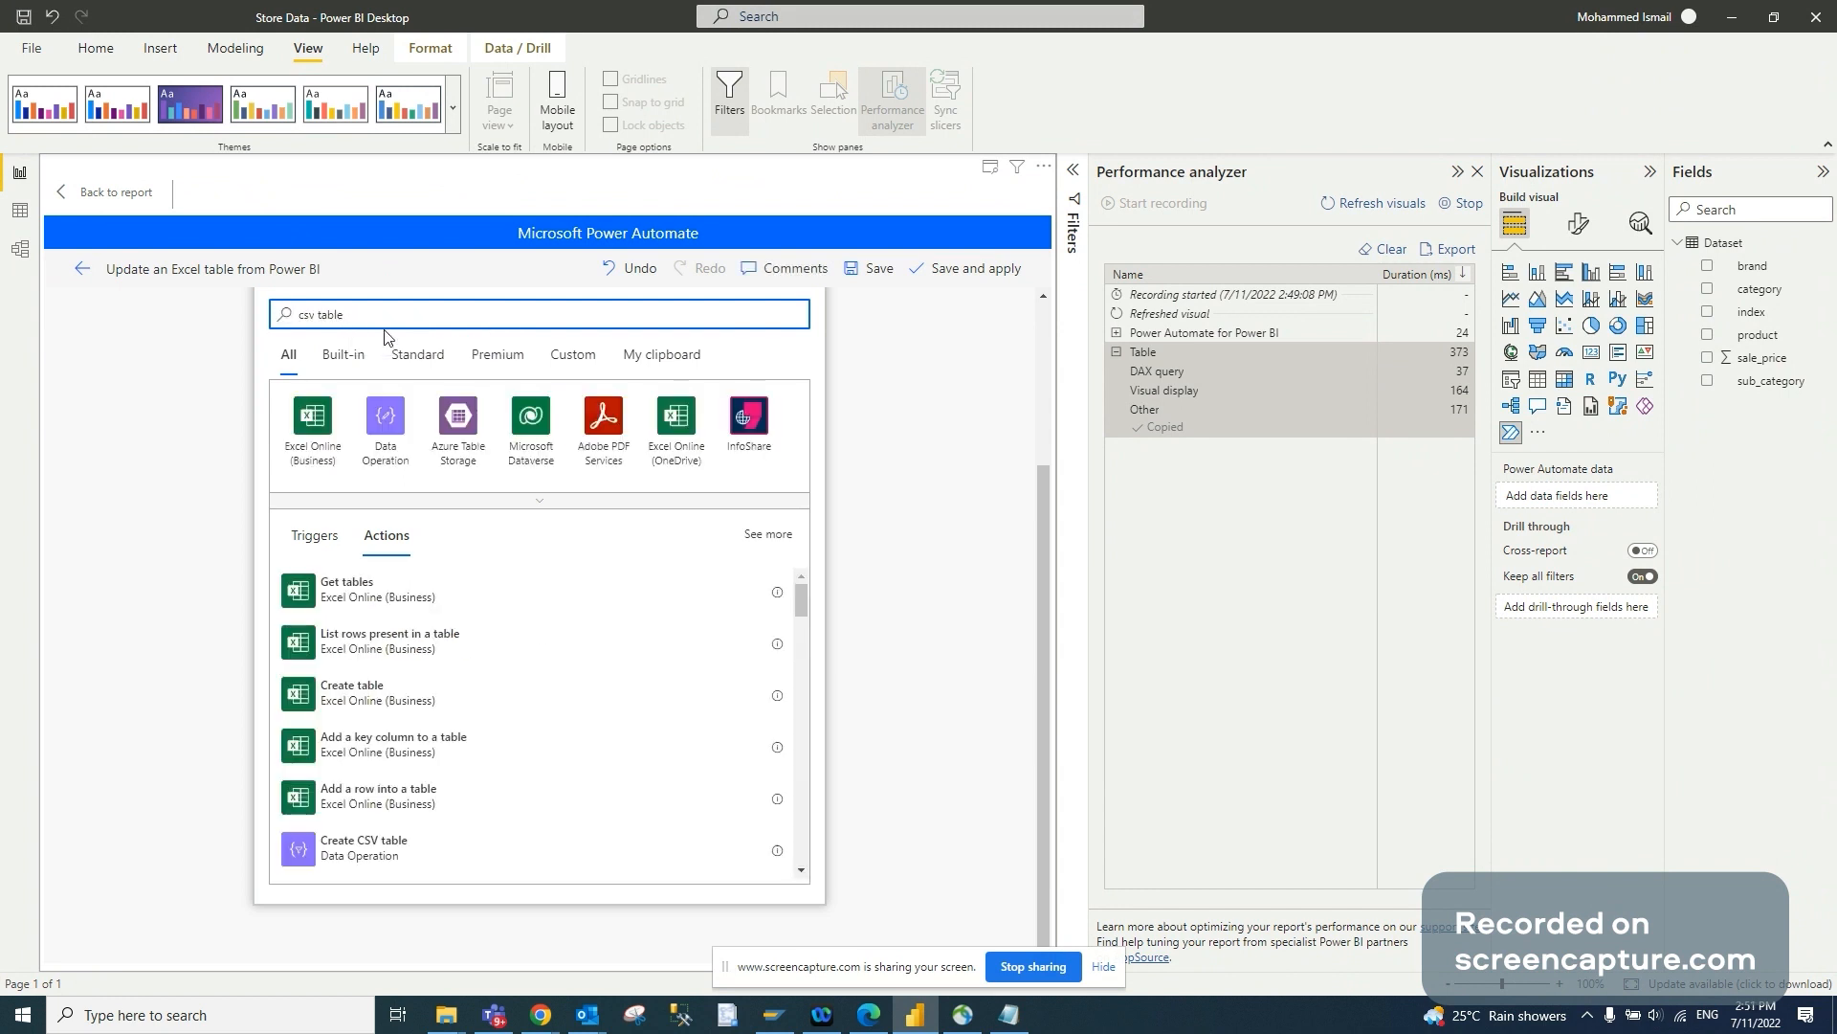
click(399, 852)
click(457, 555)
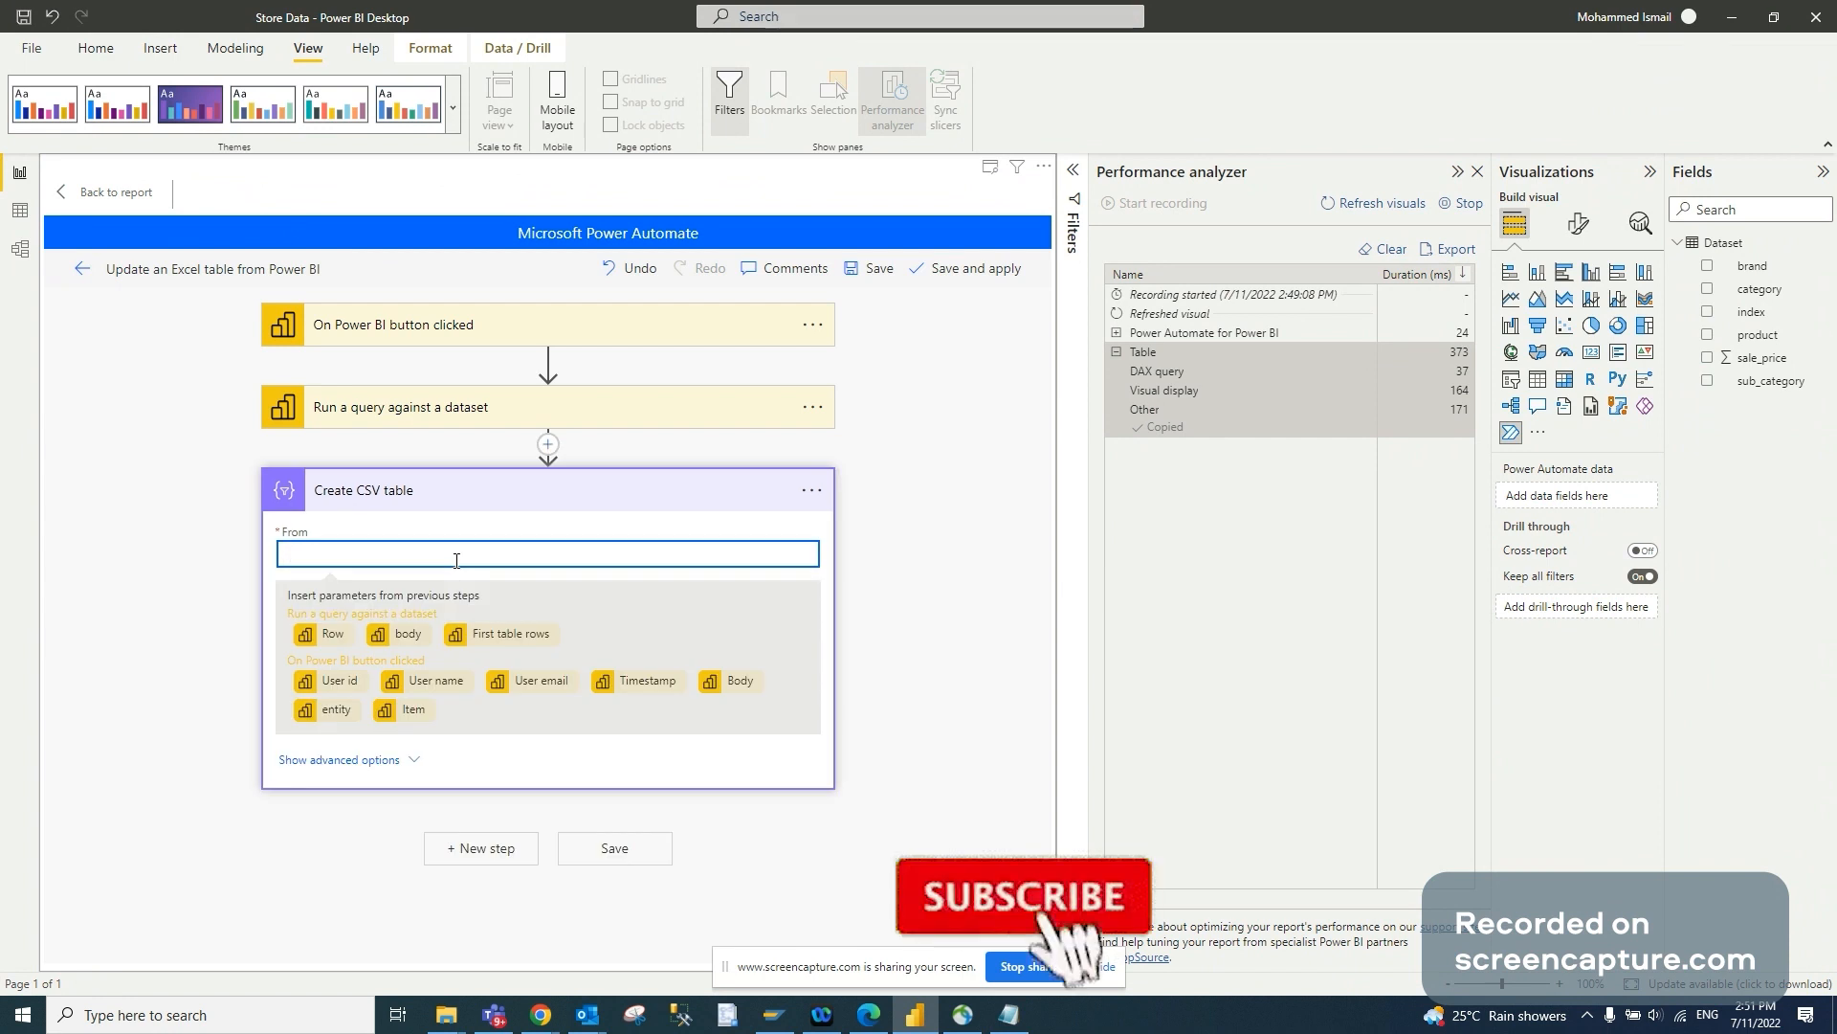
click(519, 642)
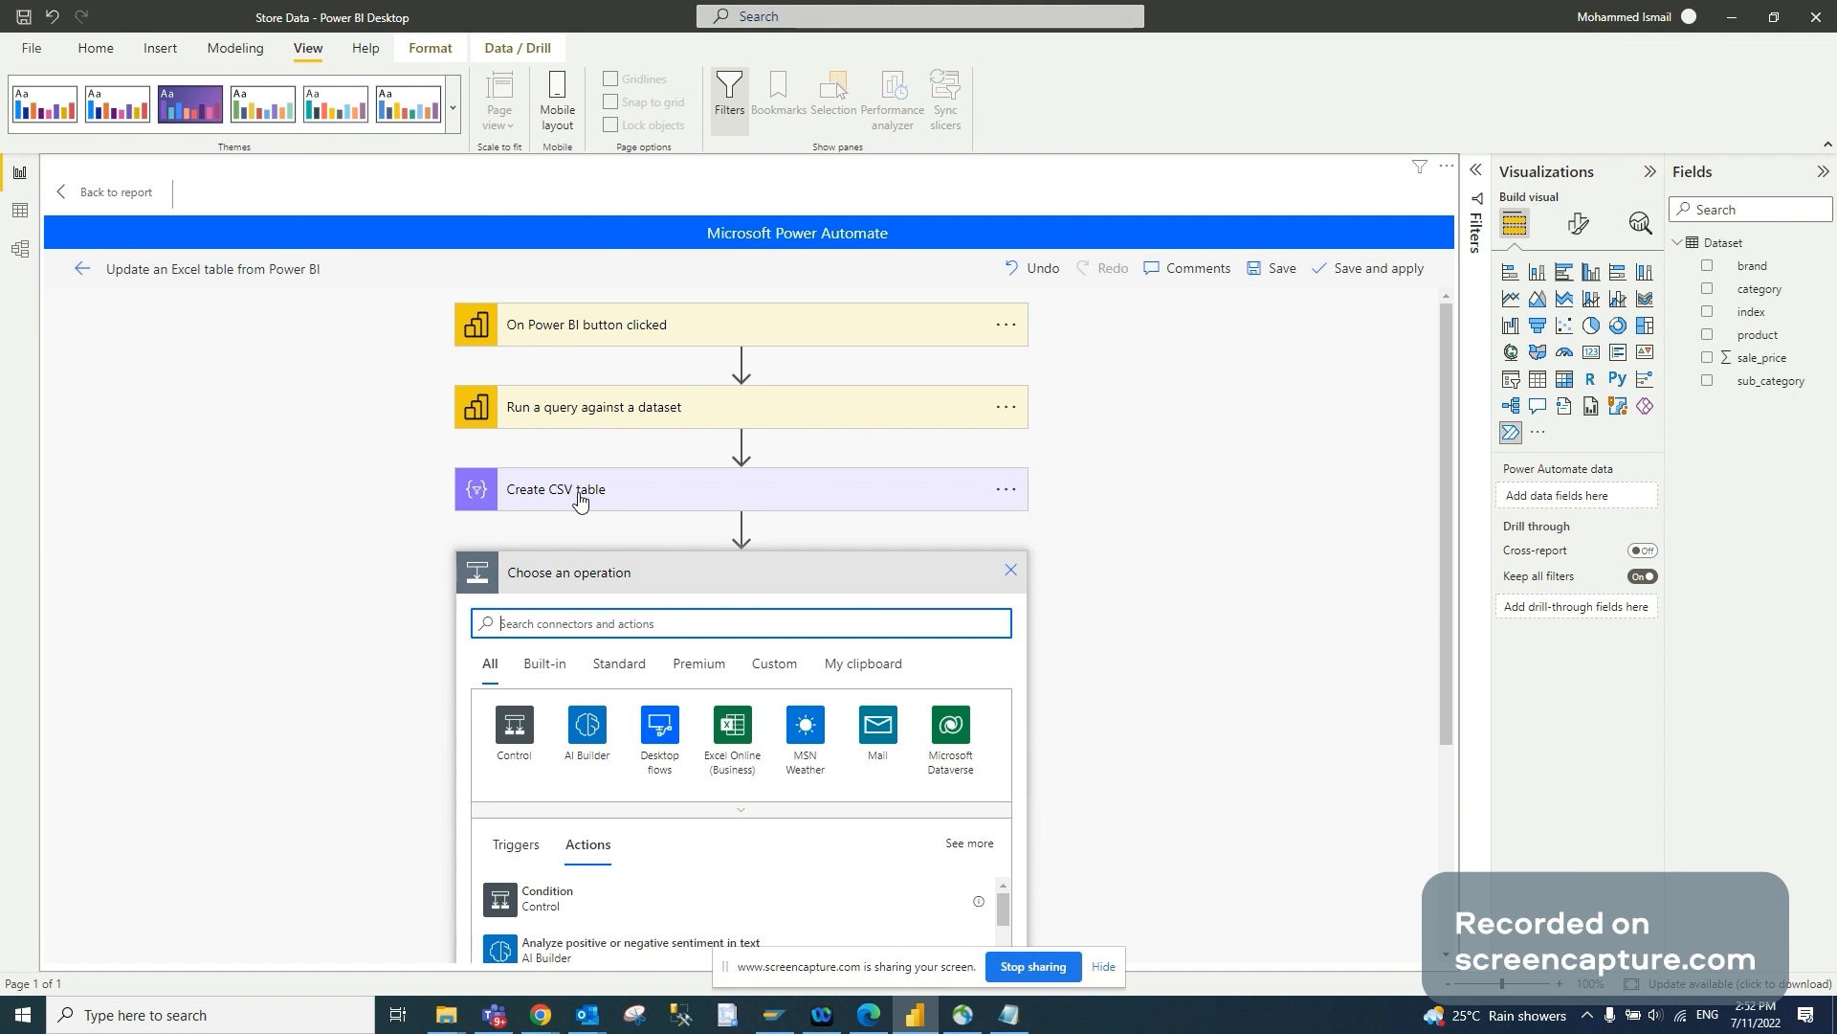
Add the SharePoint "Create file" action after the "Create CSV table" action
scroll(579, 499, down, 1)
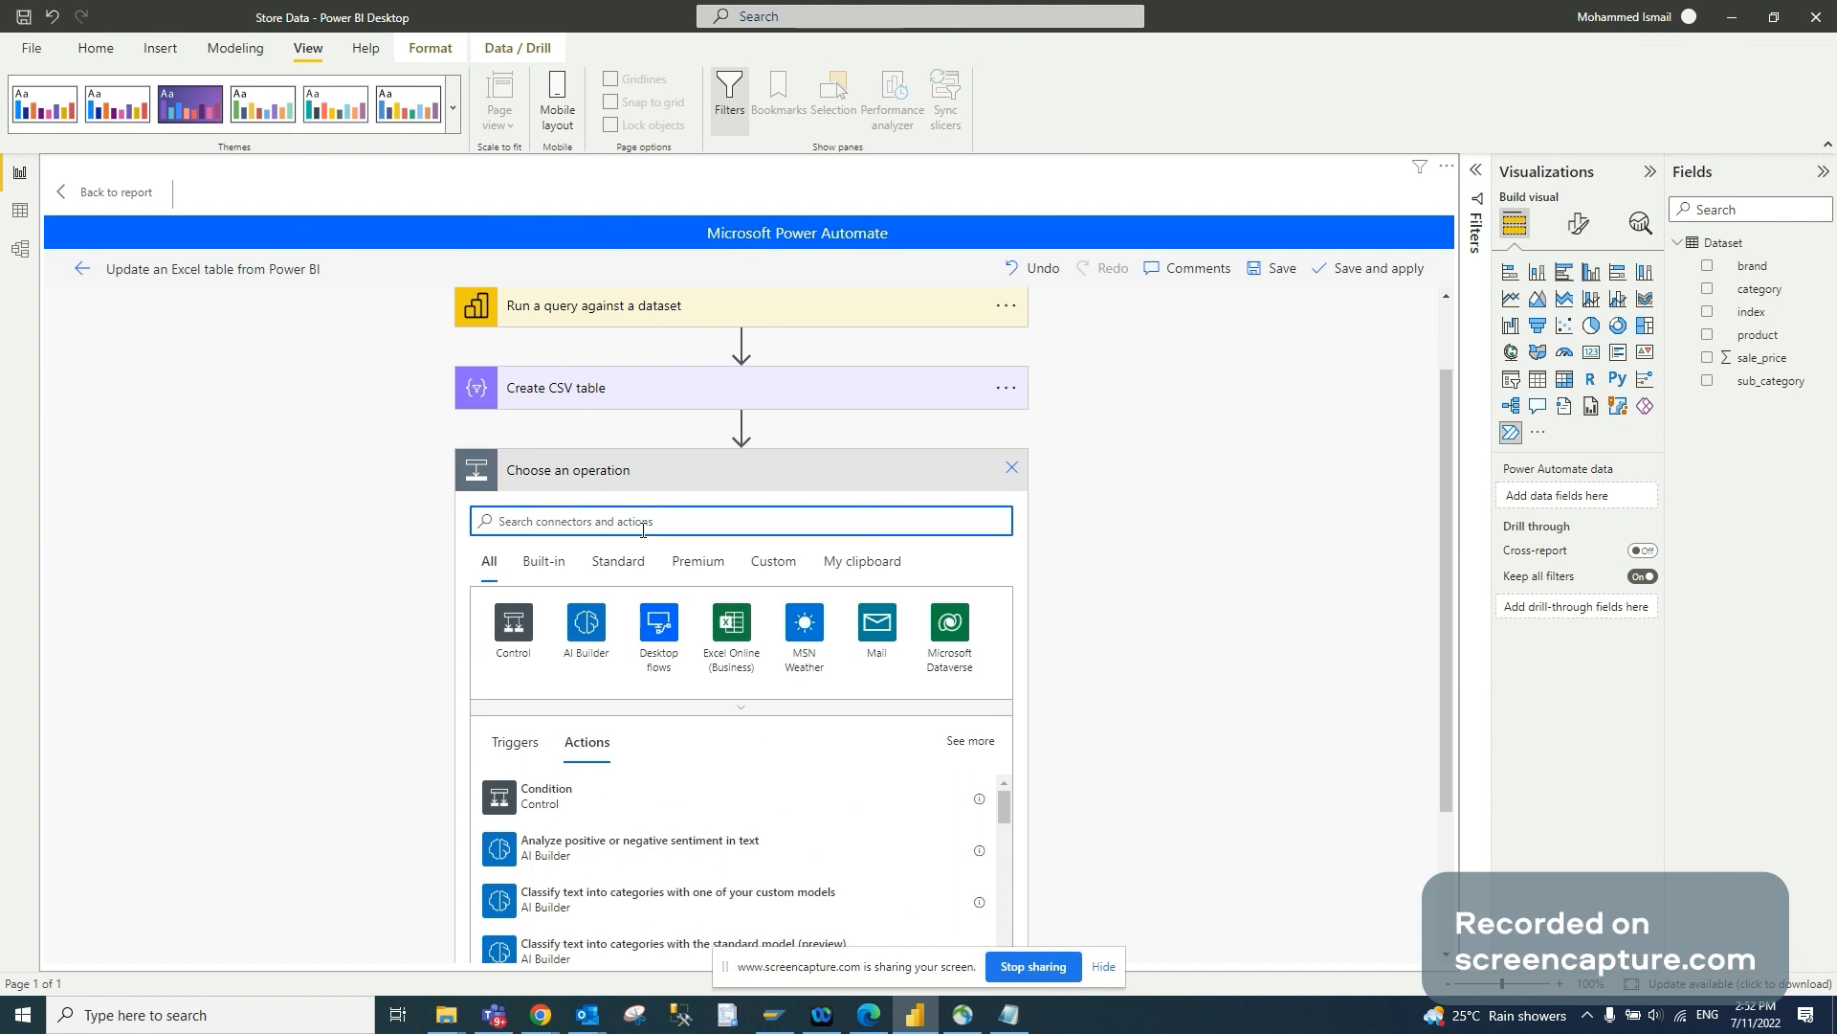
text(create file)
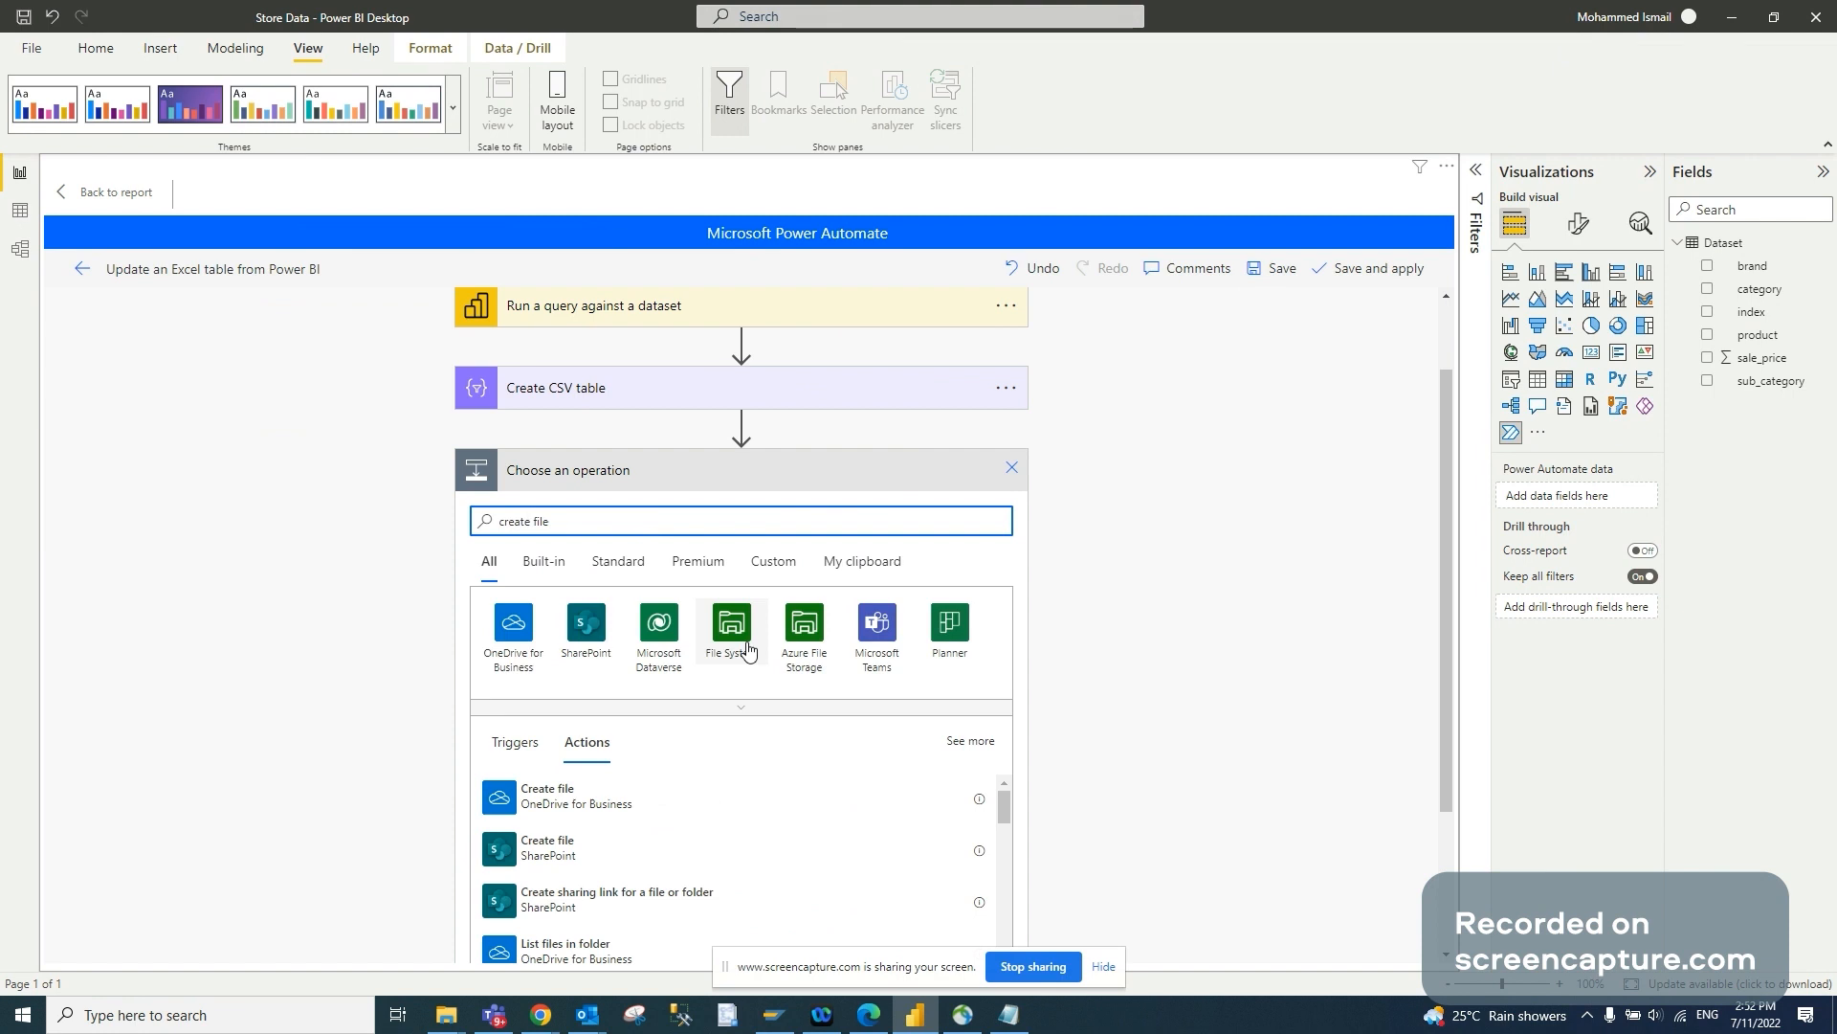
scroll(747, 650, down, 1)
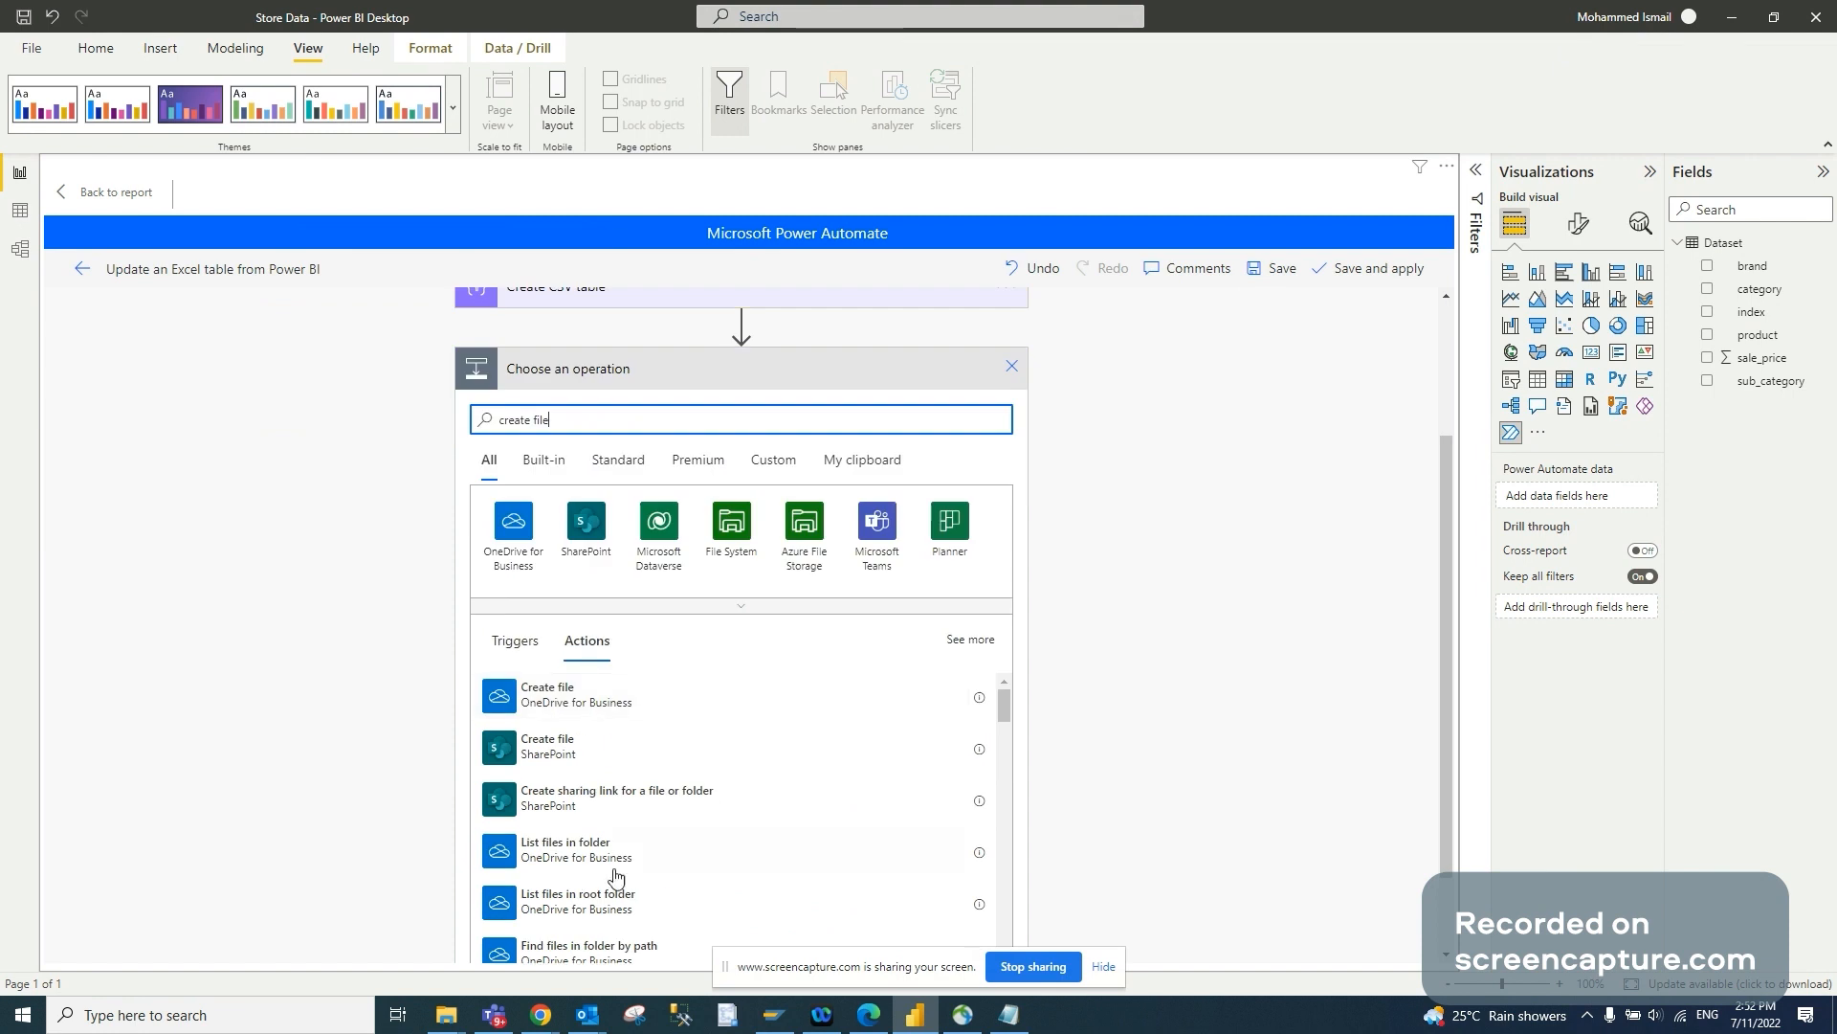
click(568, 759)
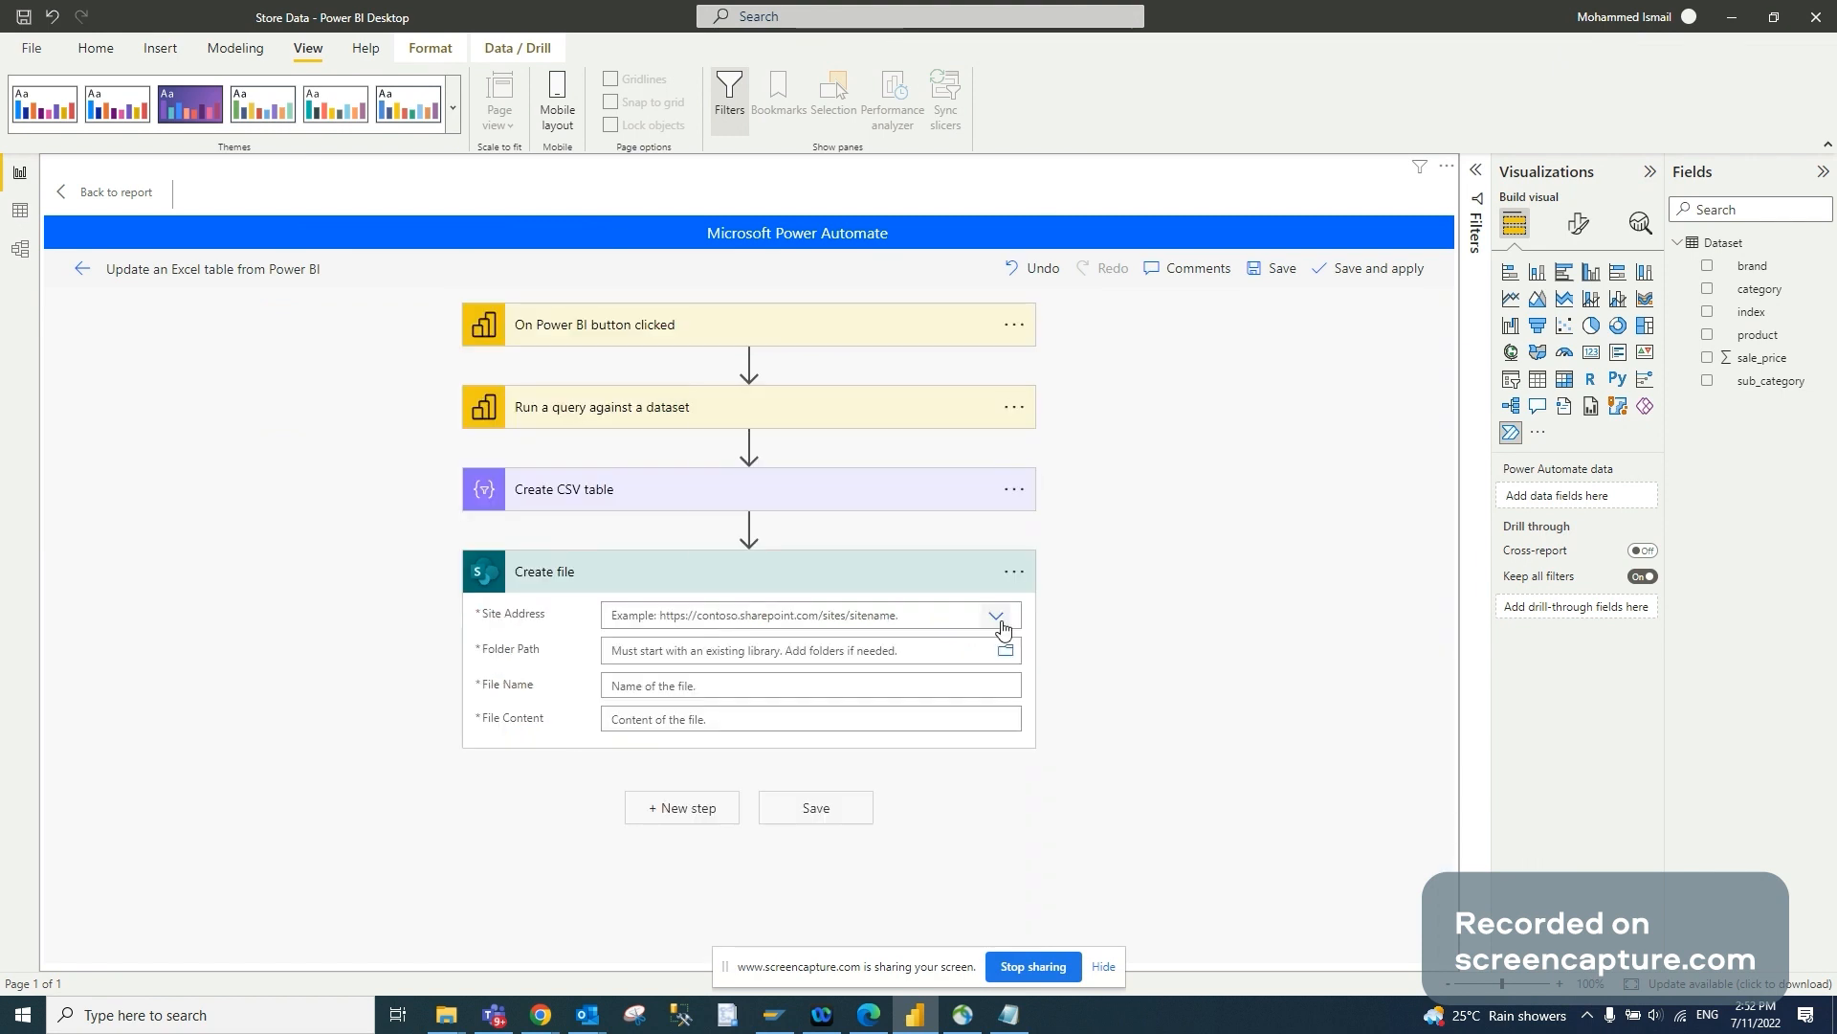
Set the SharePoint site address of the "Create file" action and choose a destination folder from that site's document library
click(998, 621)
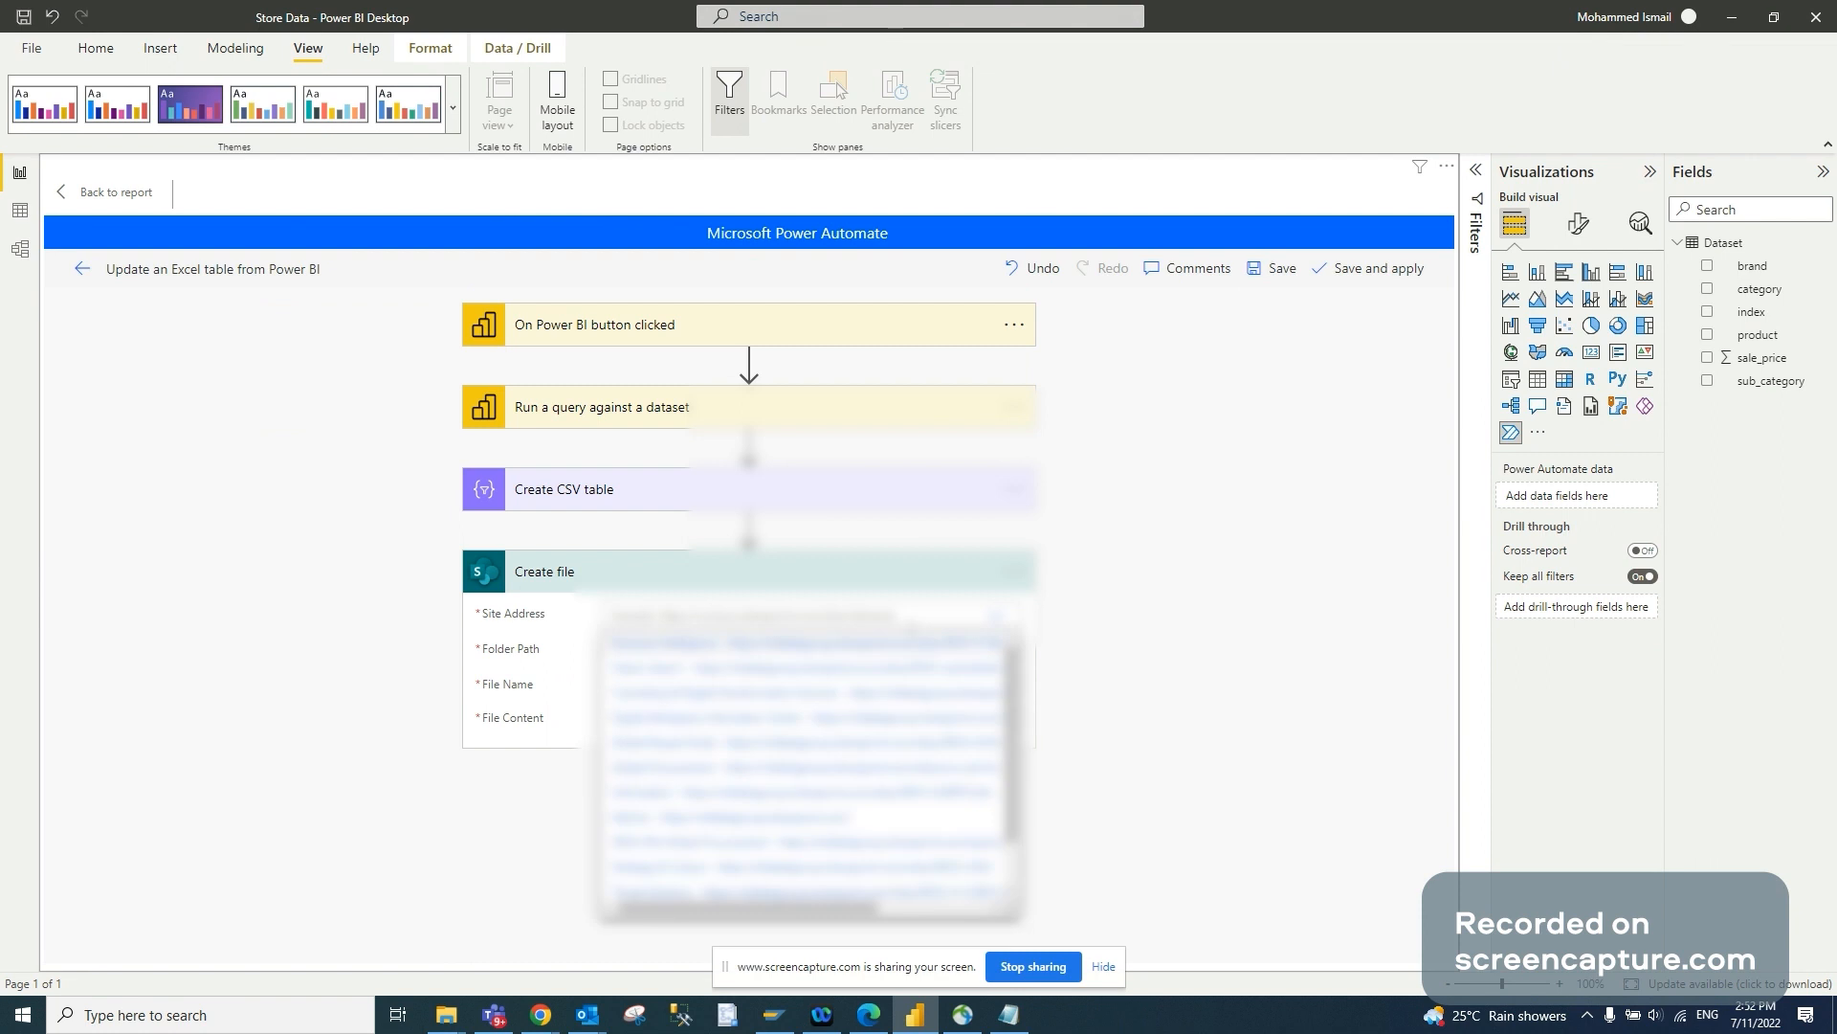
click(685, 777)
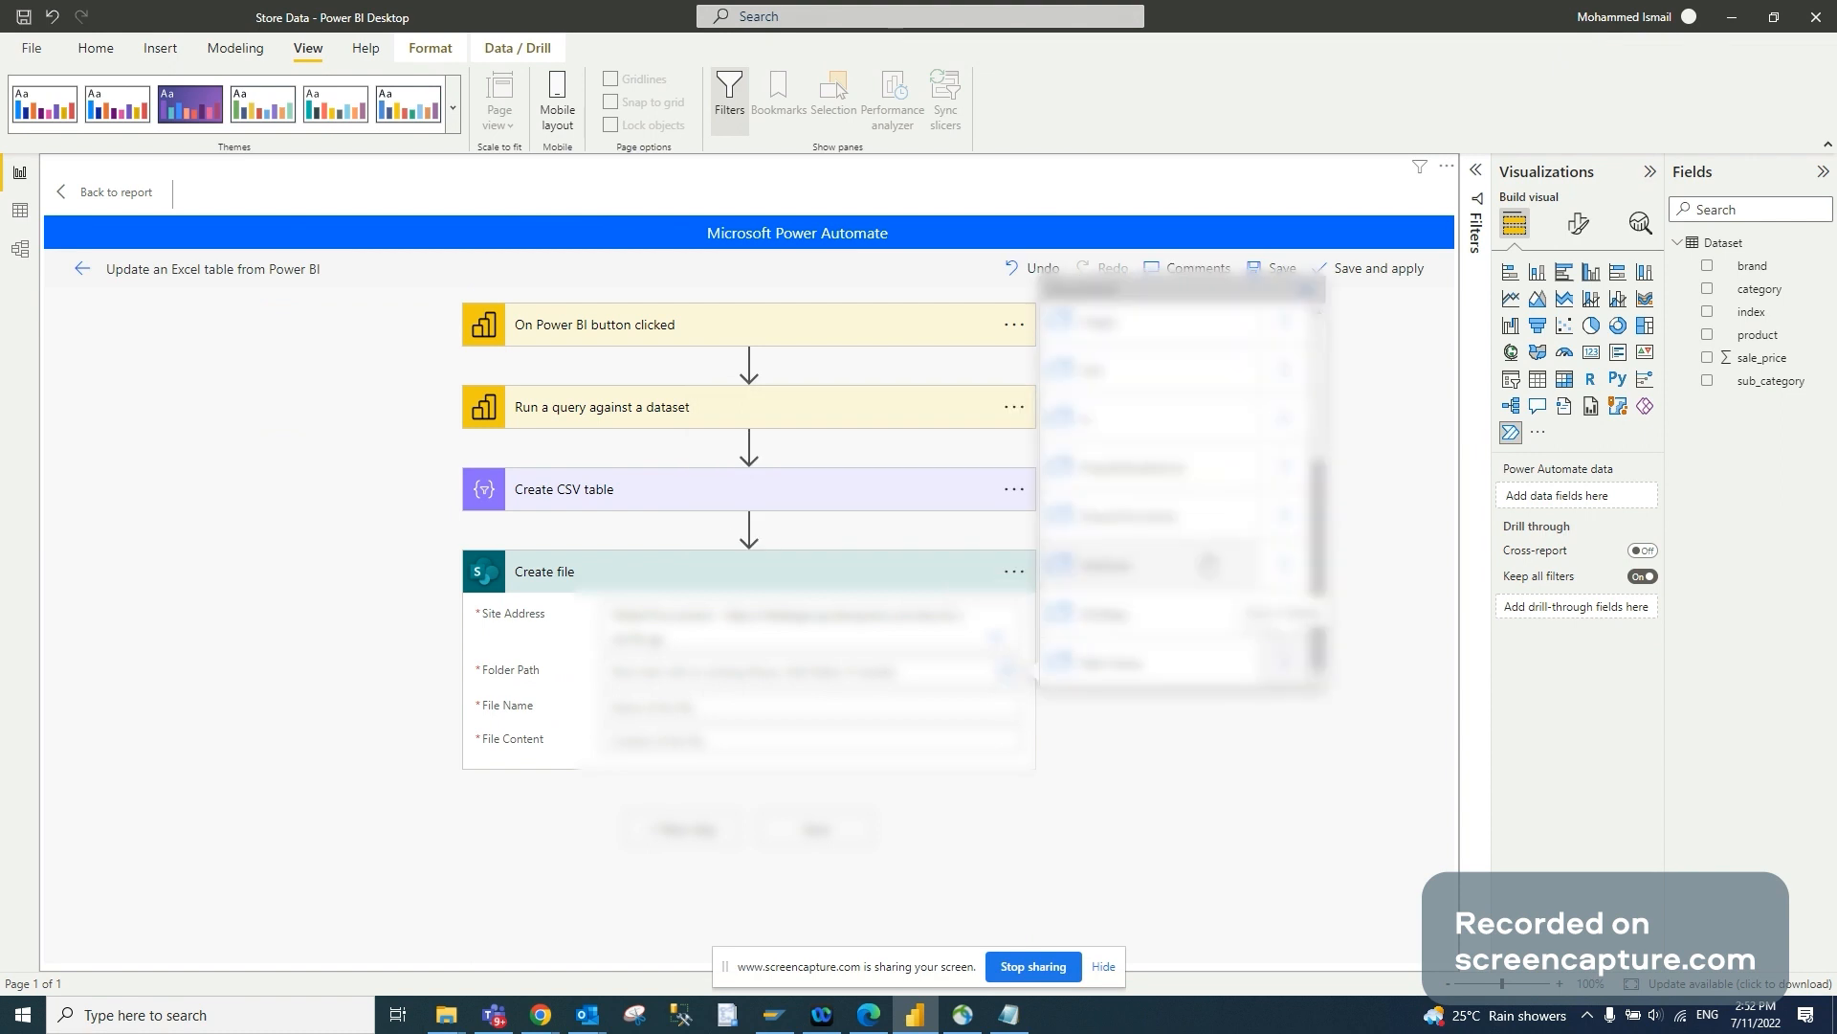
click(1285, 517)
scroll(1221, 657, down, 1)
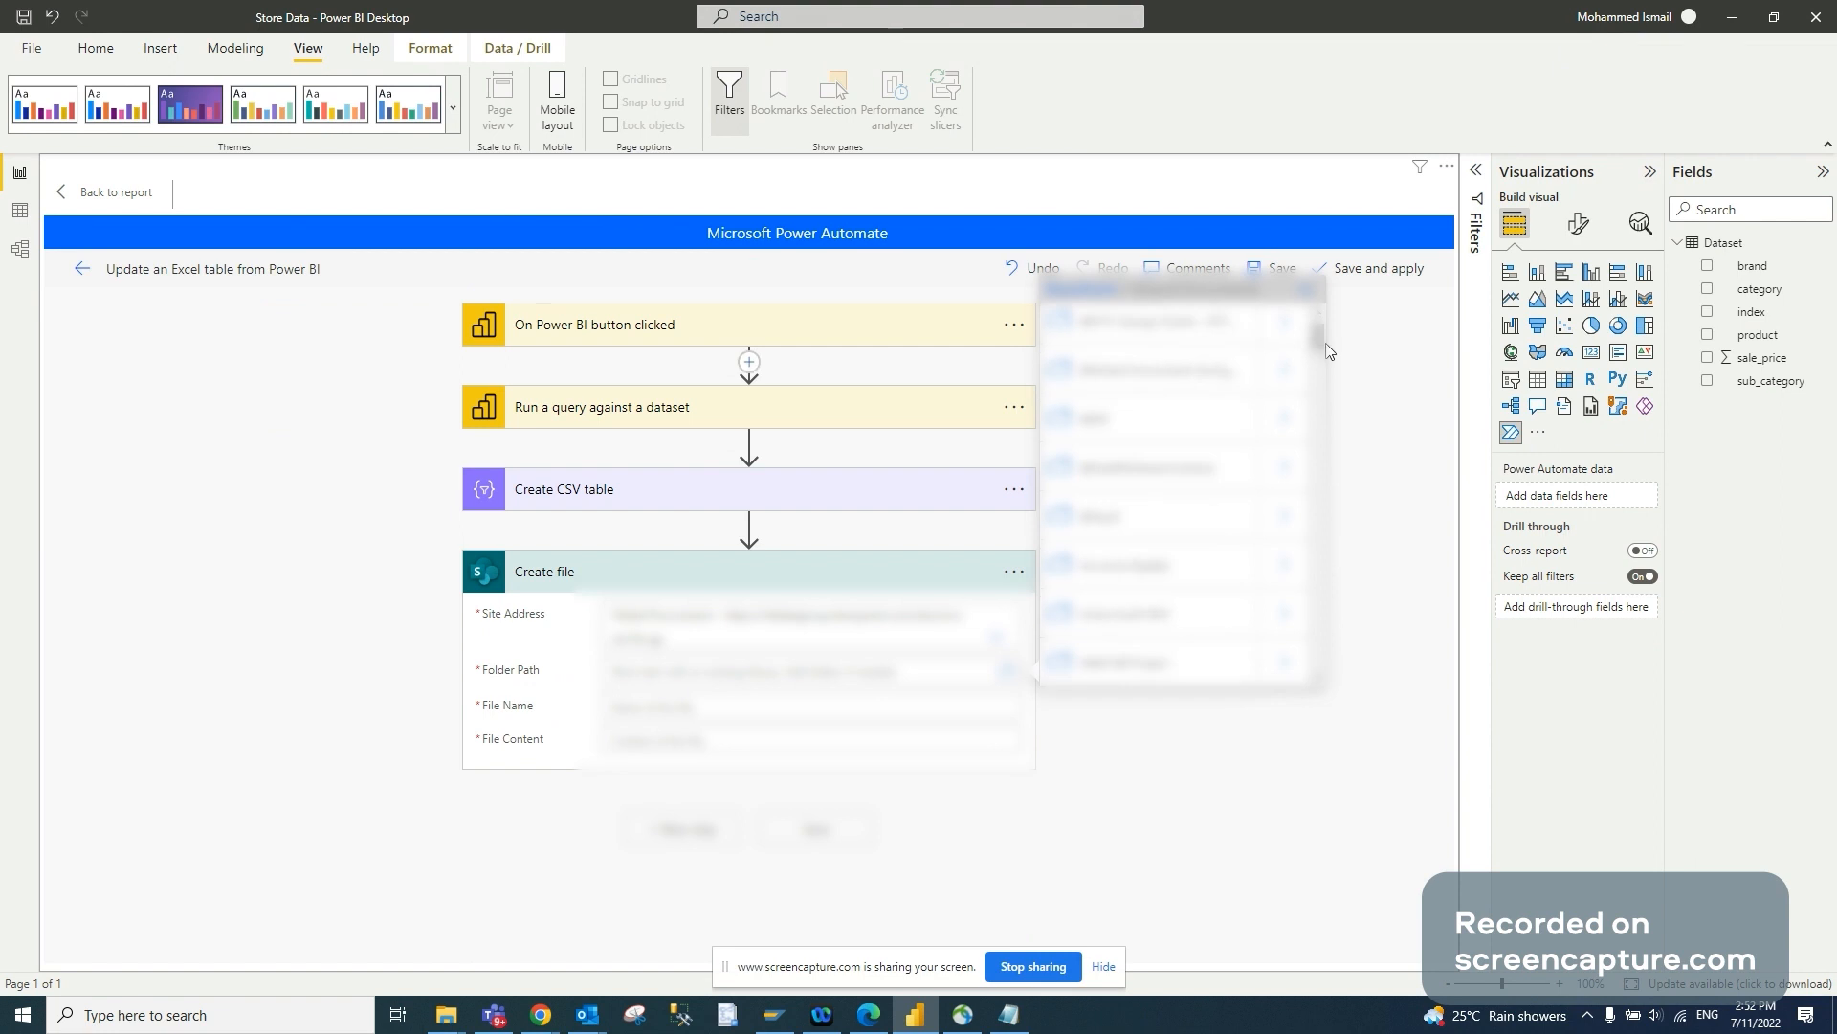
drag(1322, 344, 1320, 599)
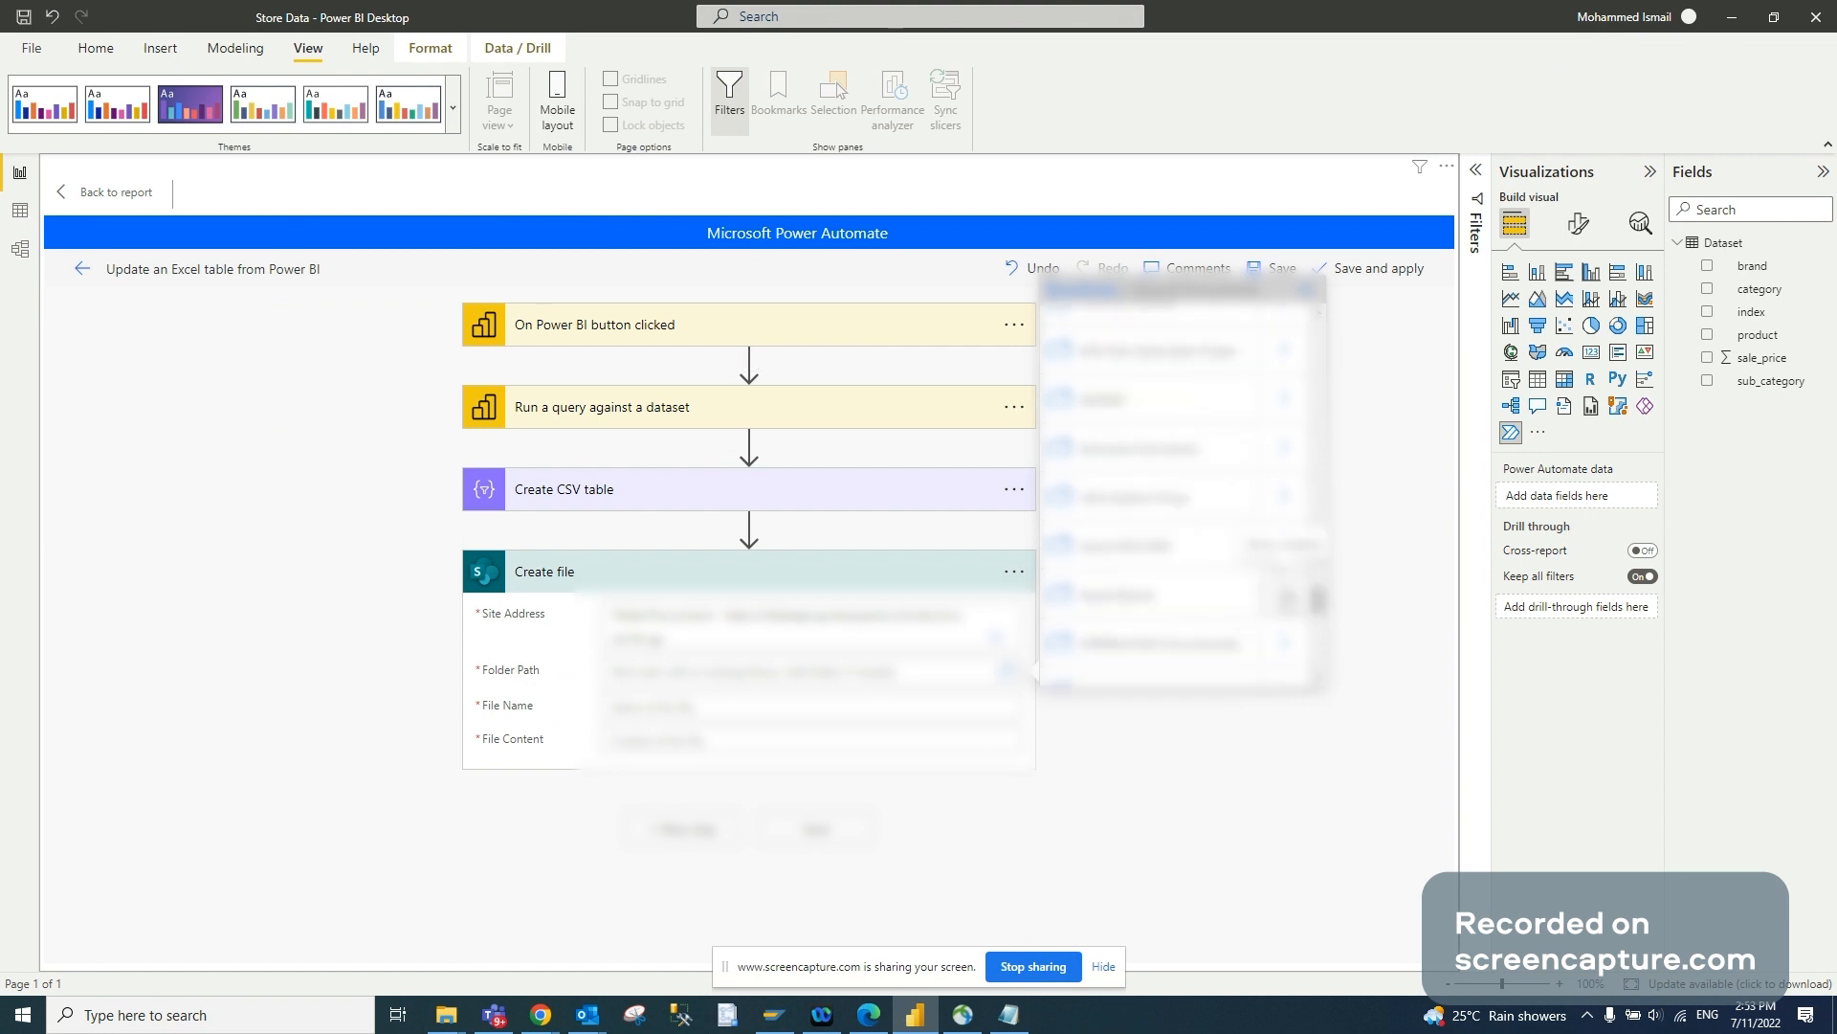
click(1287, 598)
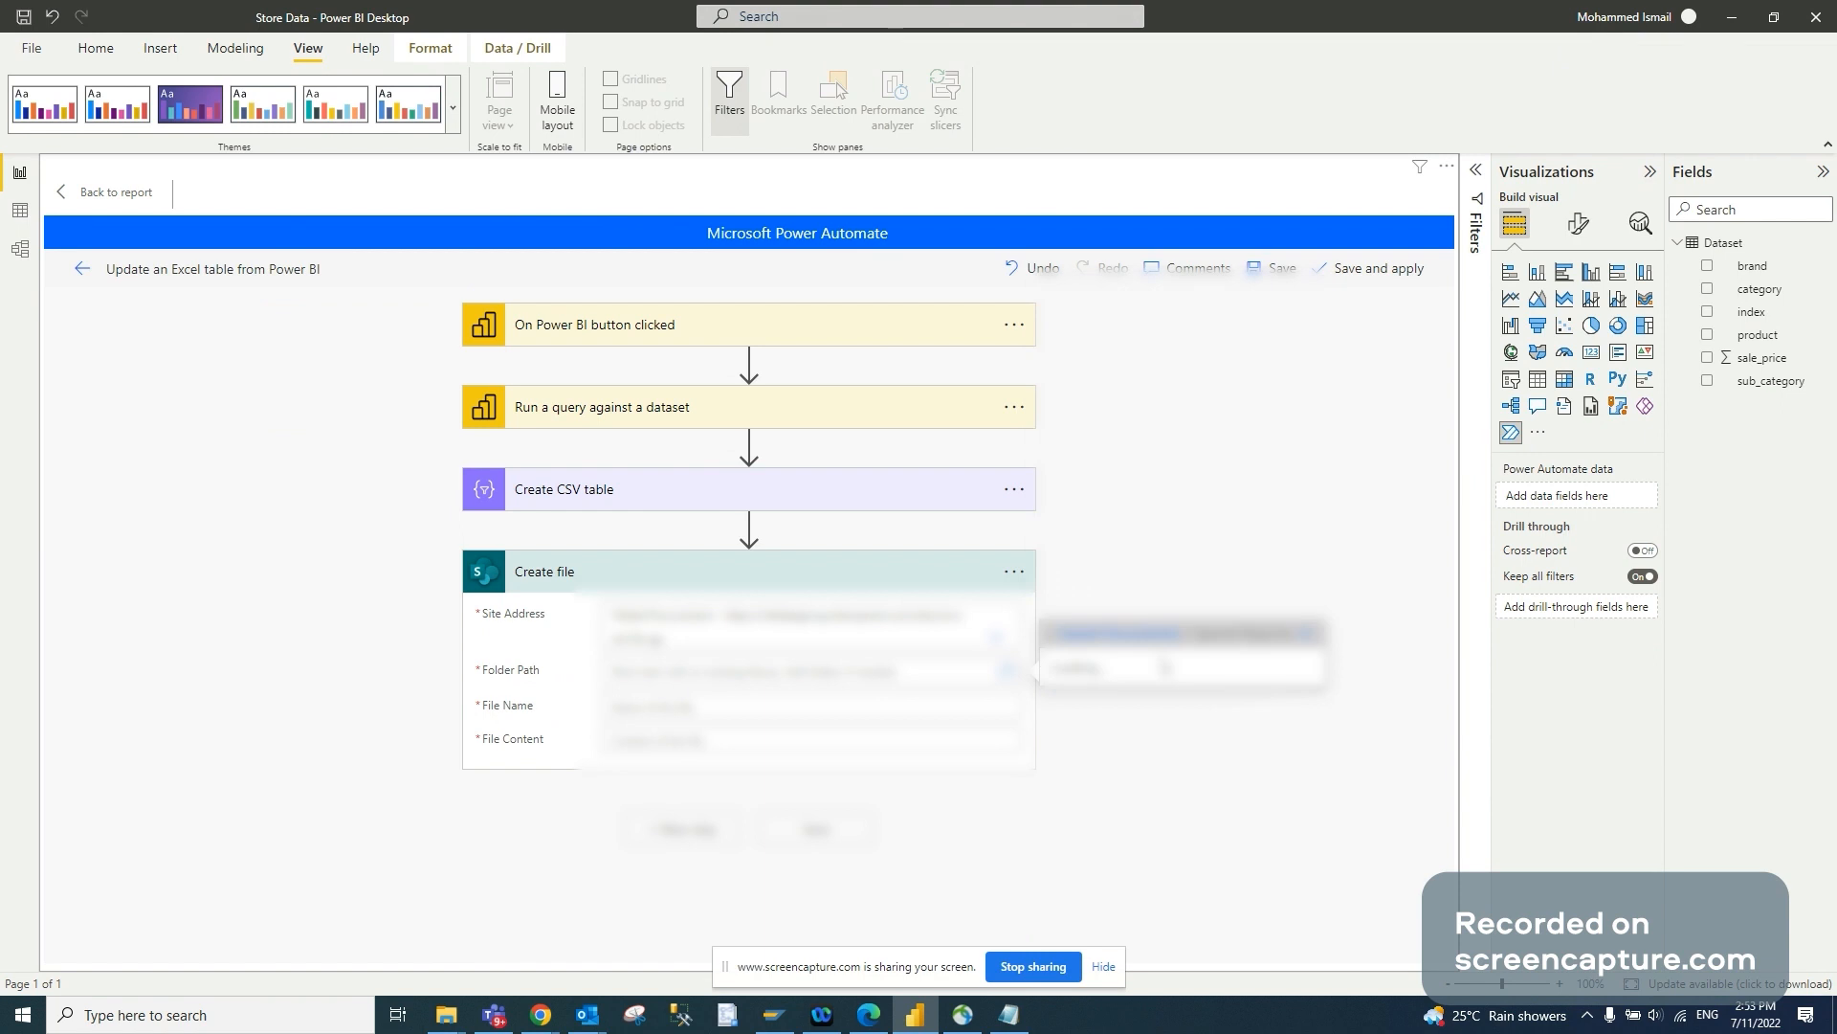
click(1098, 469)
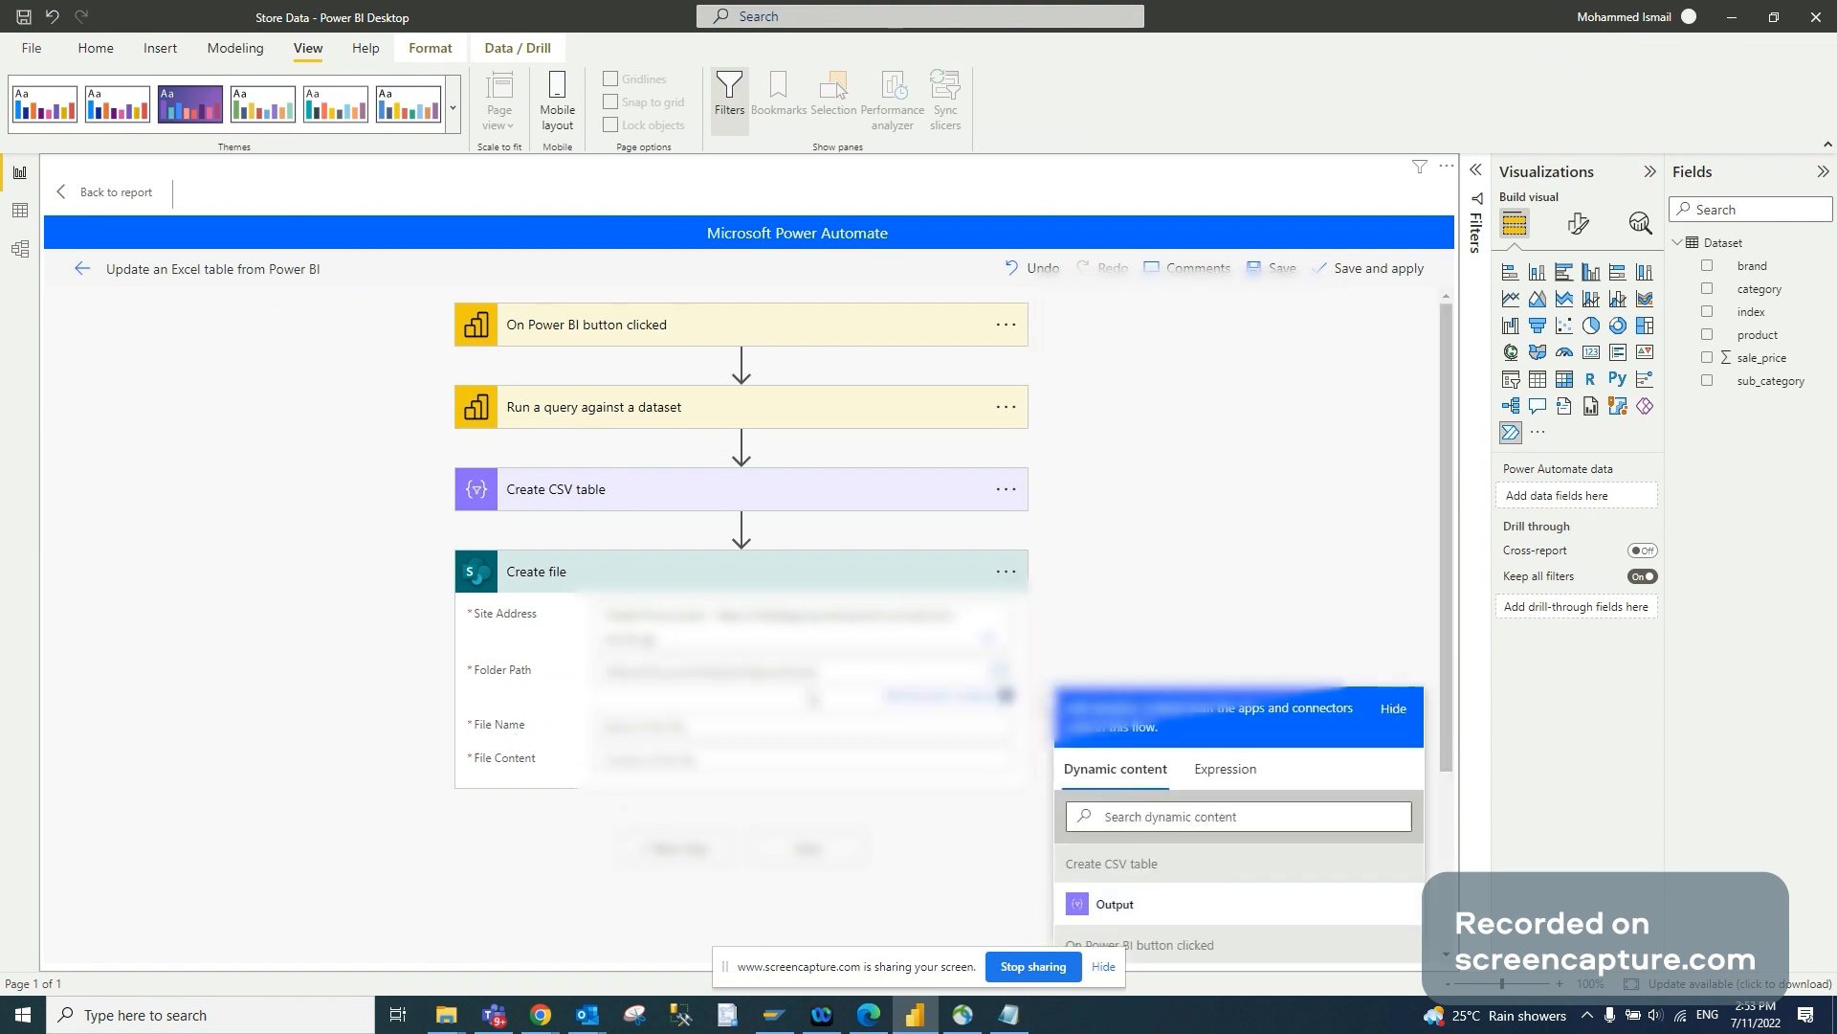
Set the file name to "Sales_" followed by the expression utcNow() and the extension ".csv"
click(705, 735)
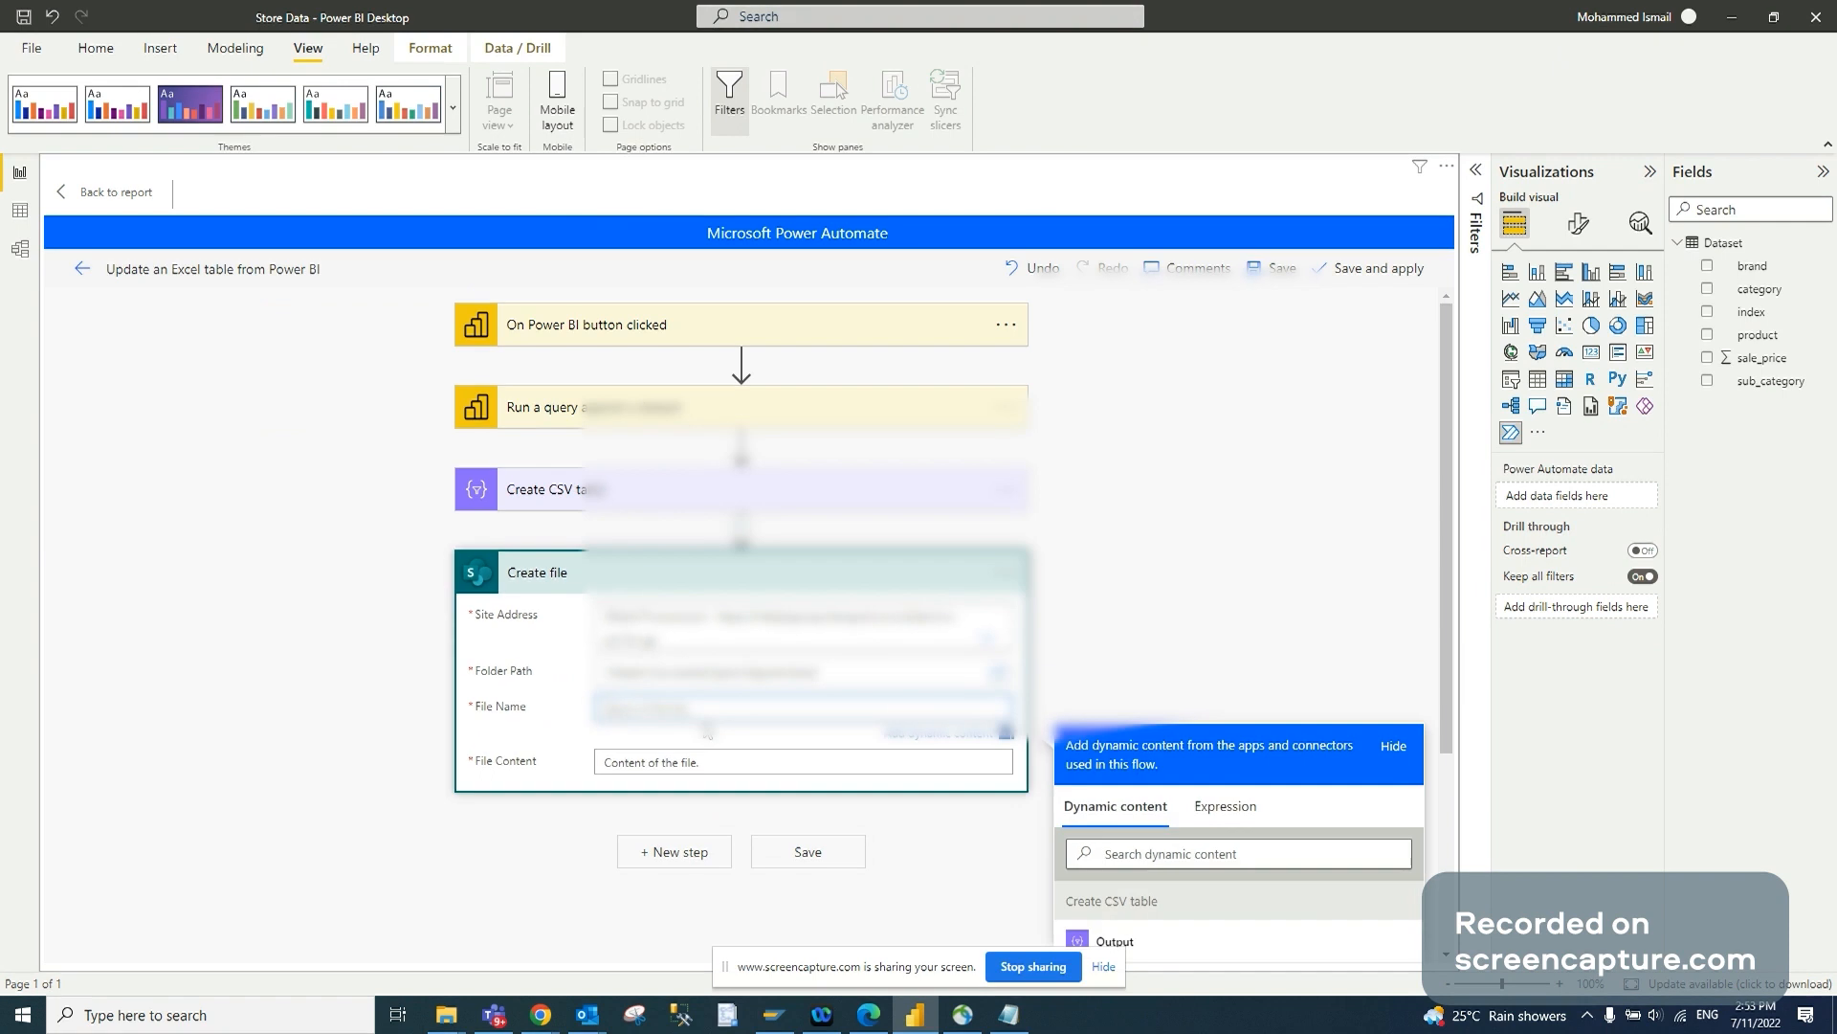
scroll(708, 731, down, 2)
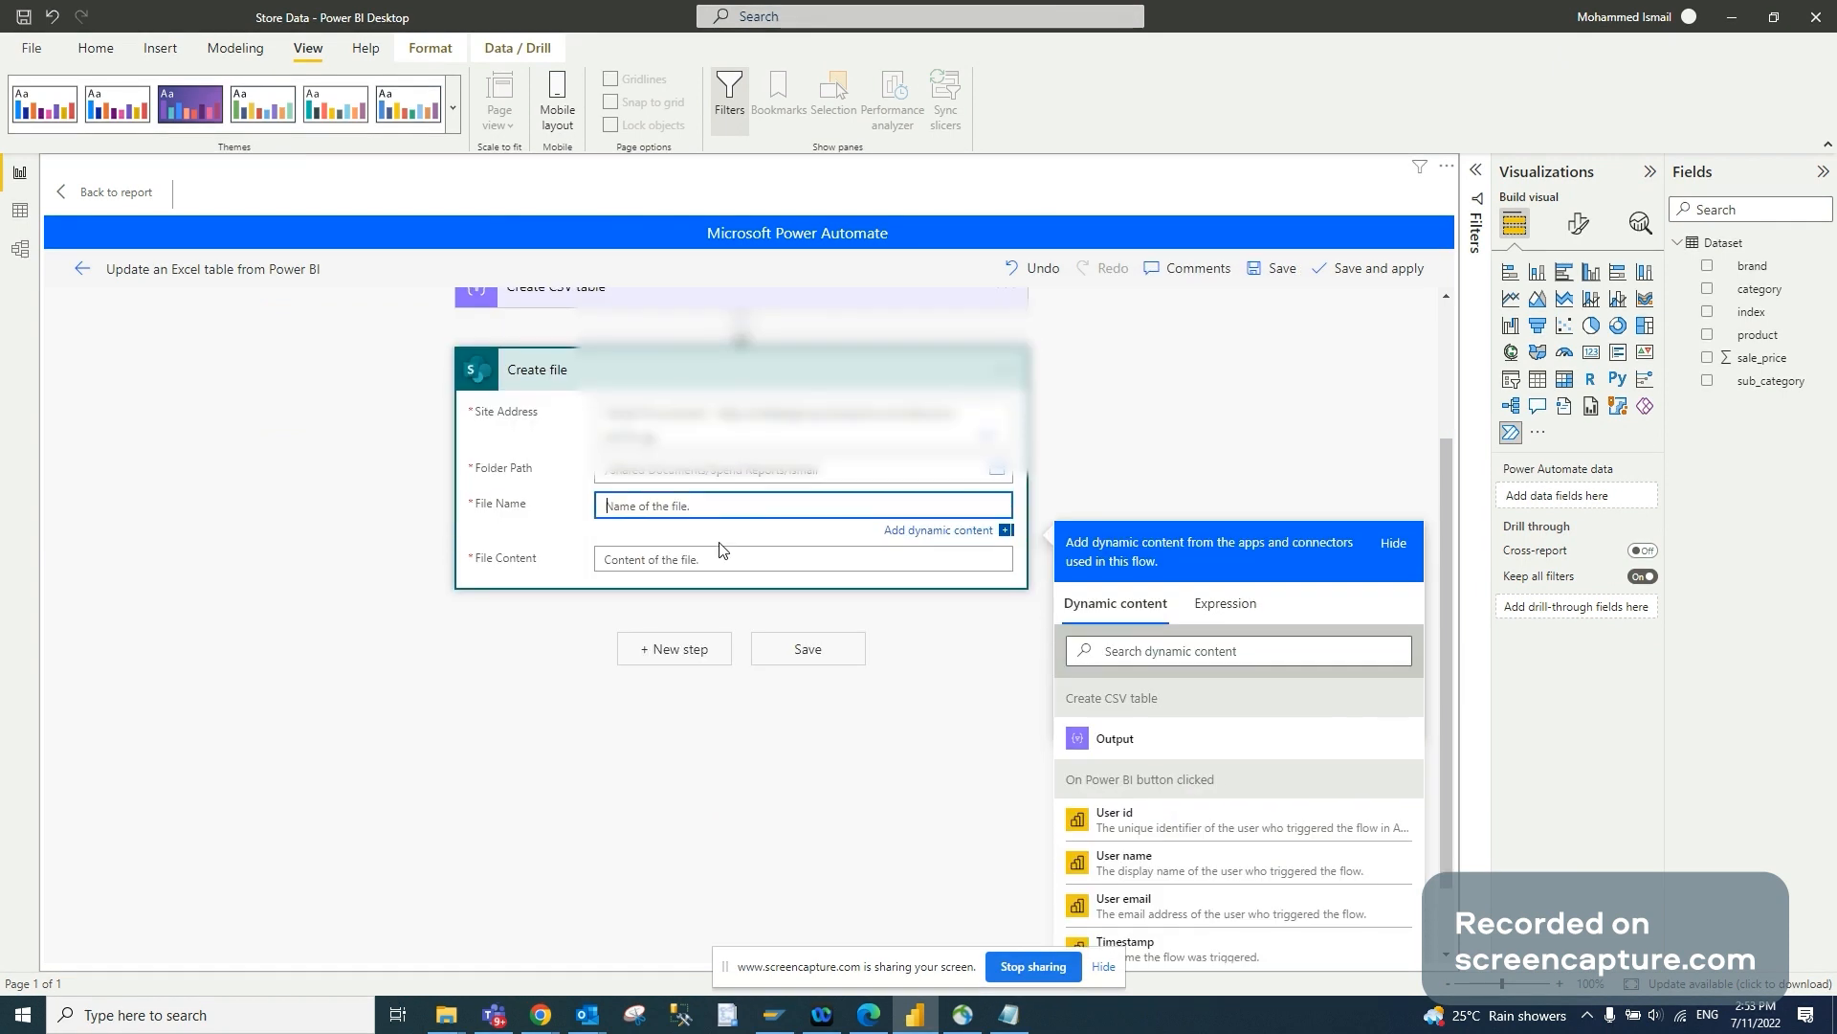
text(Sales_)
click(1225, 607)
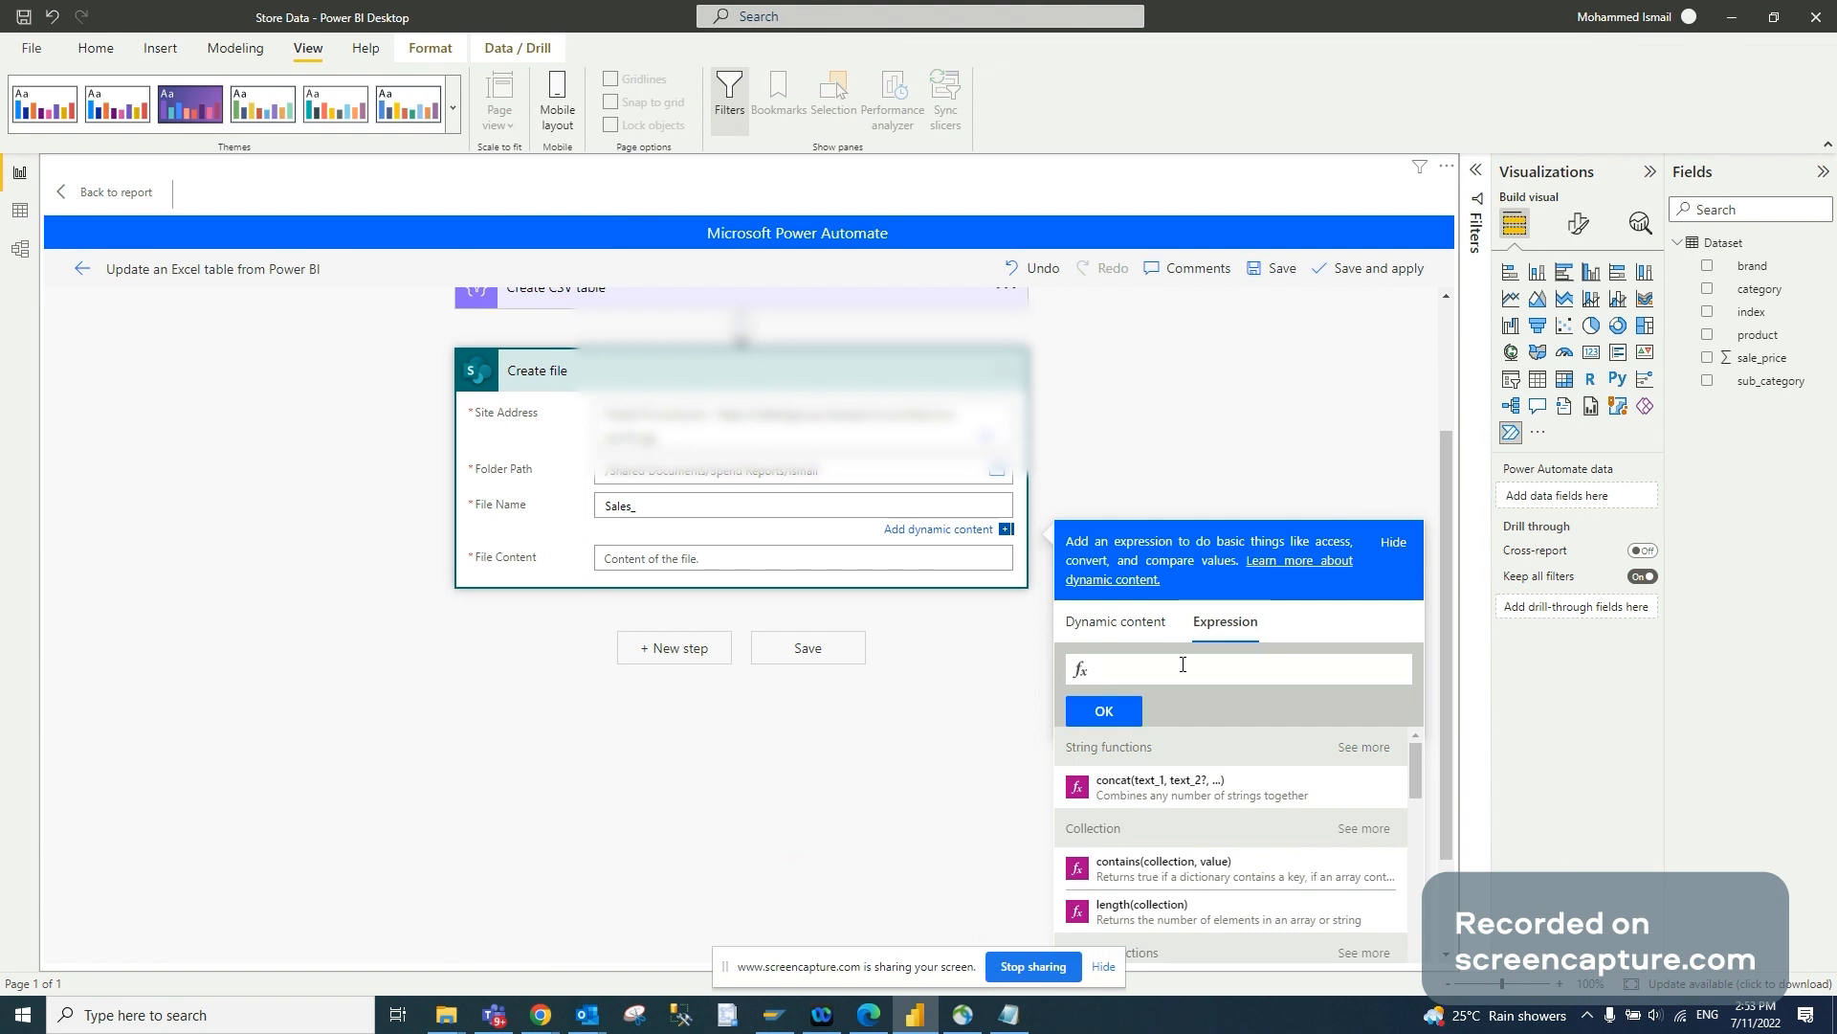
text(utcnow)
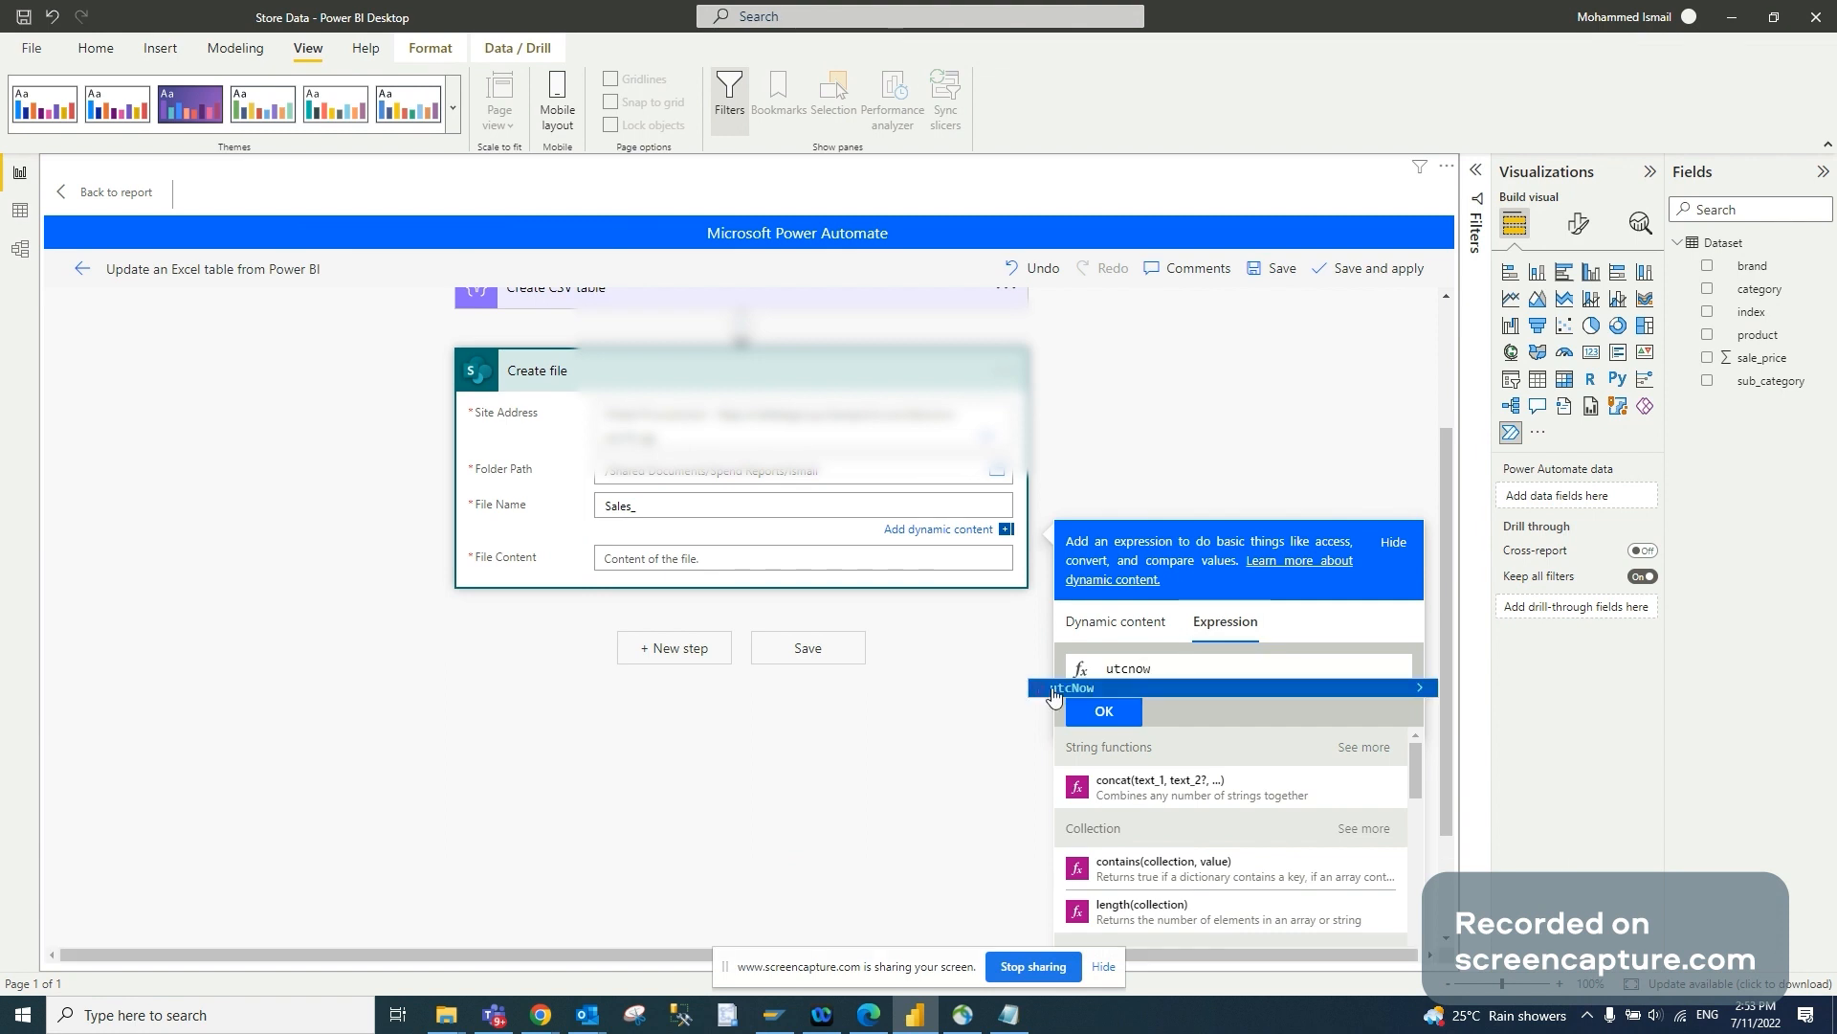
click(1121, 689)
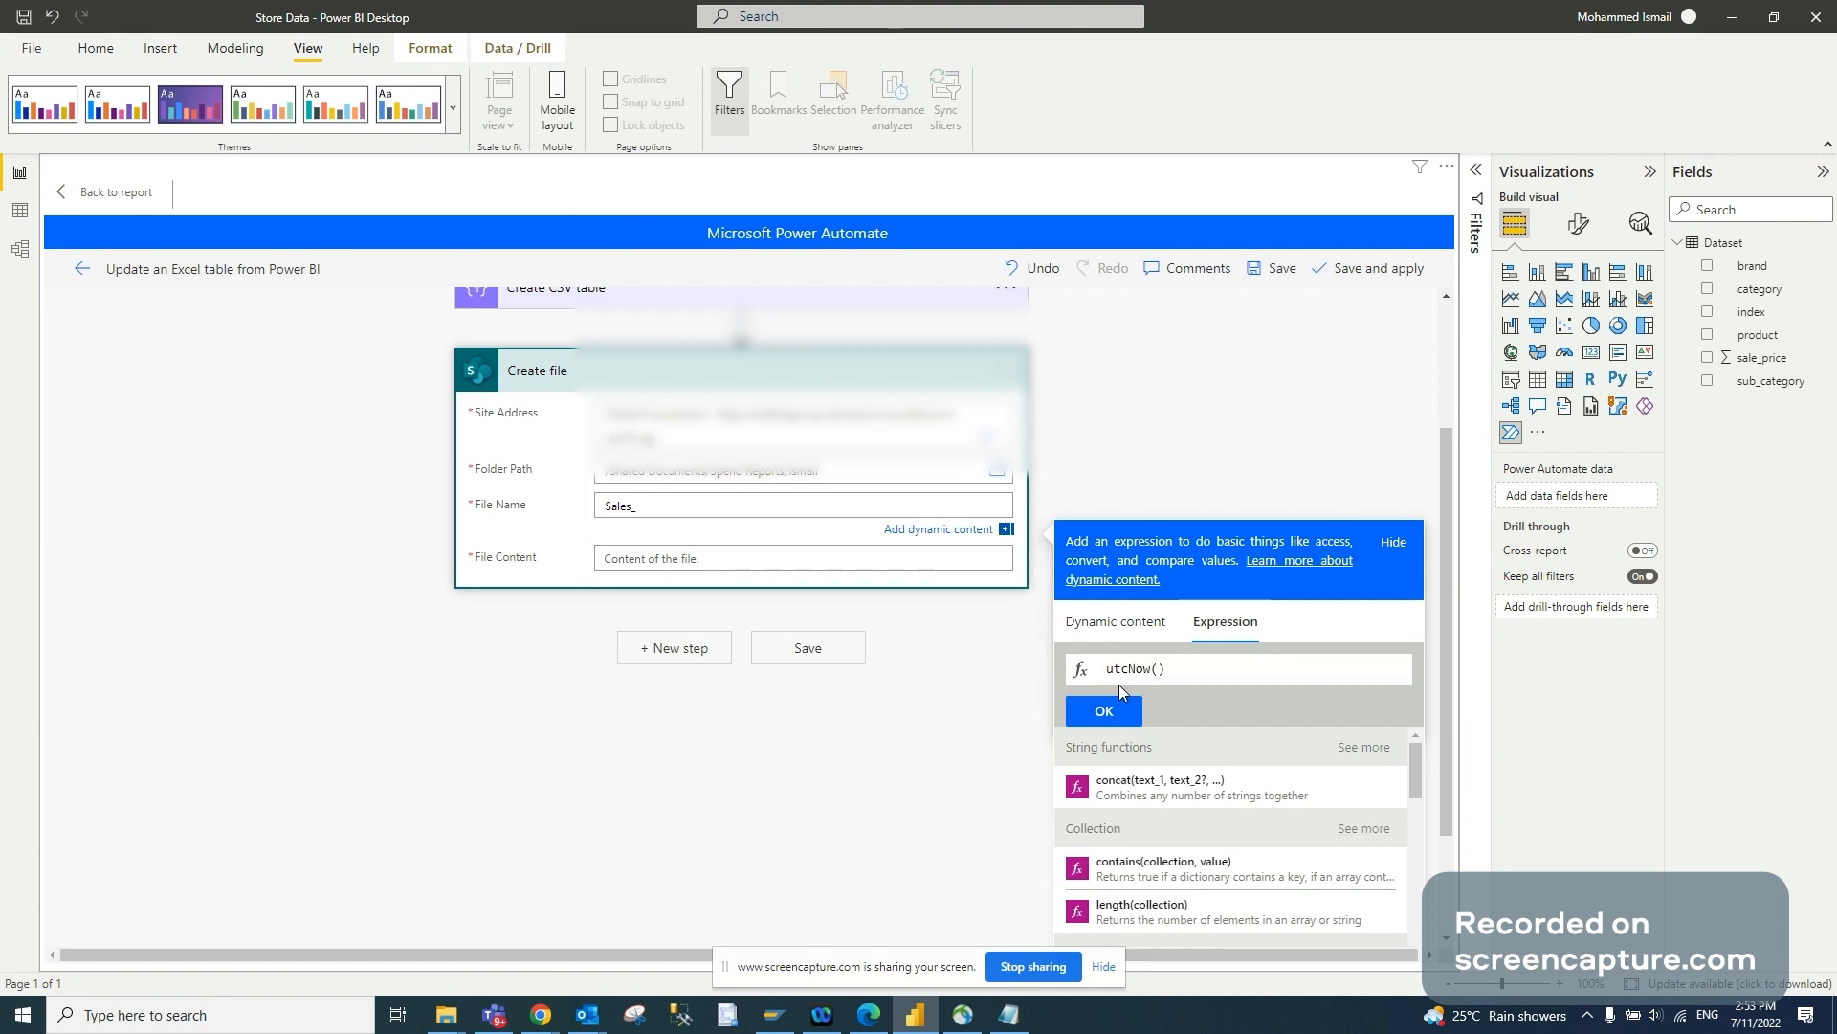
click(1115, 710)
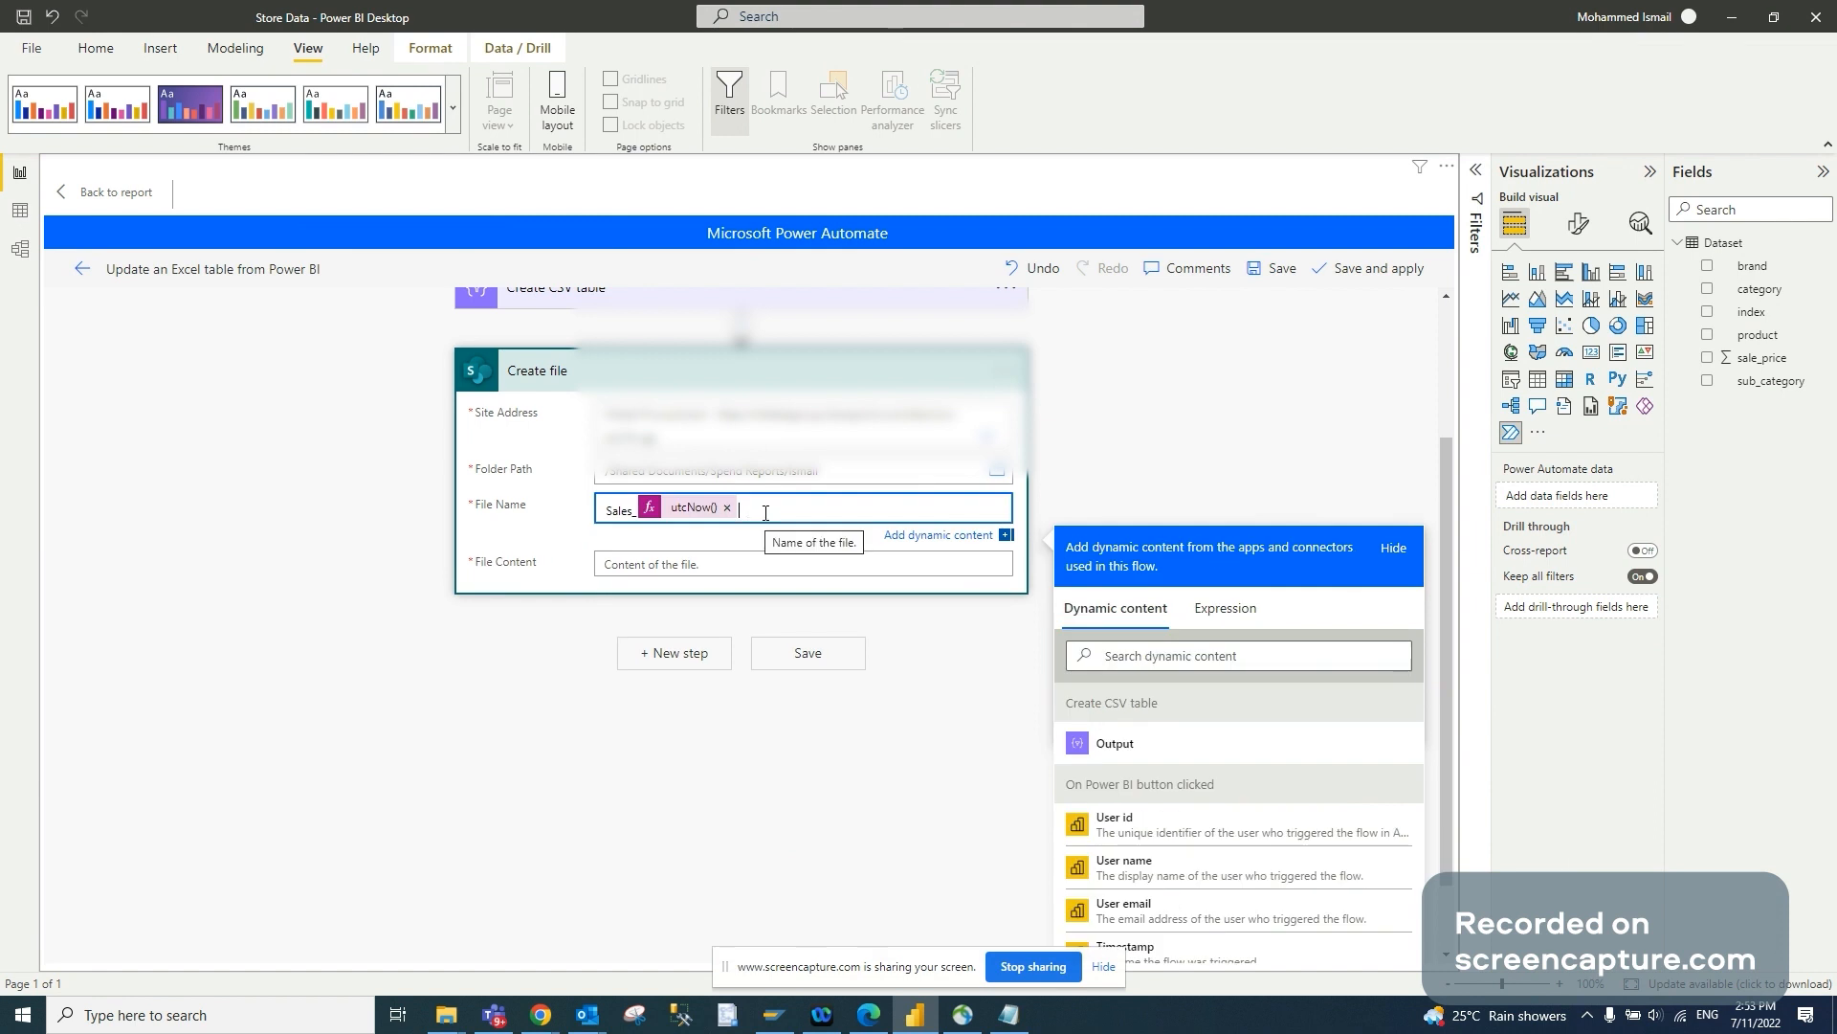
text(.csv)
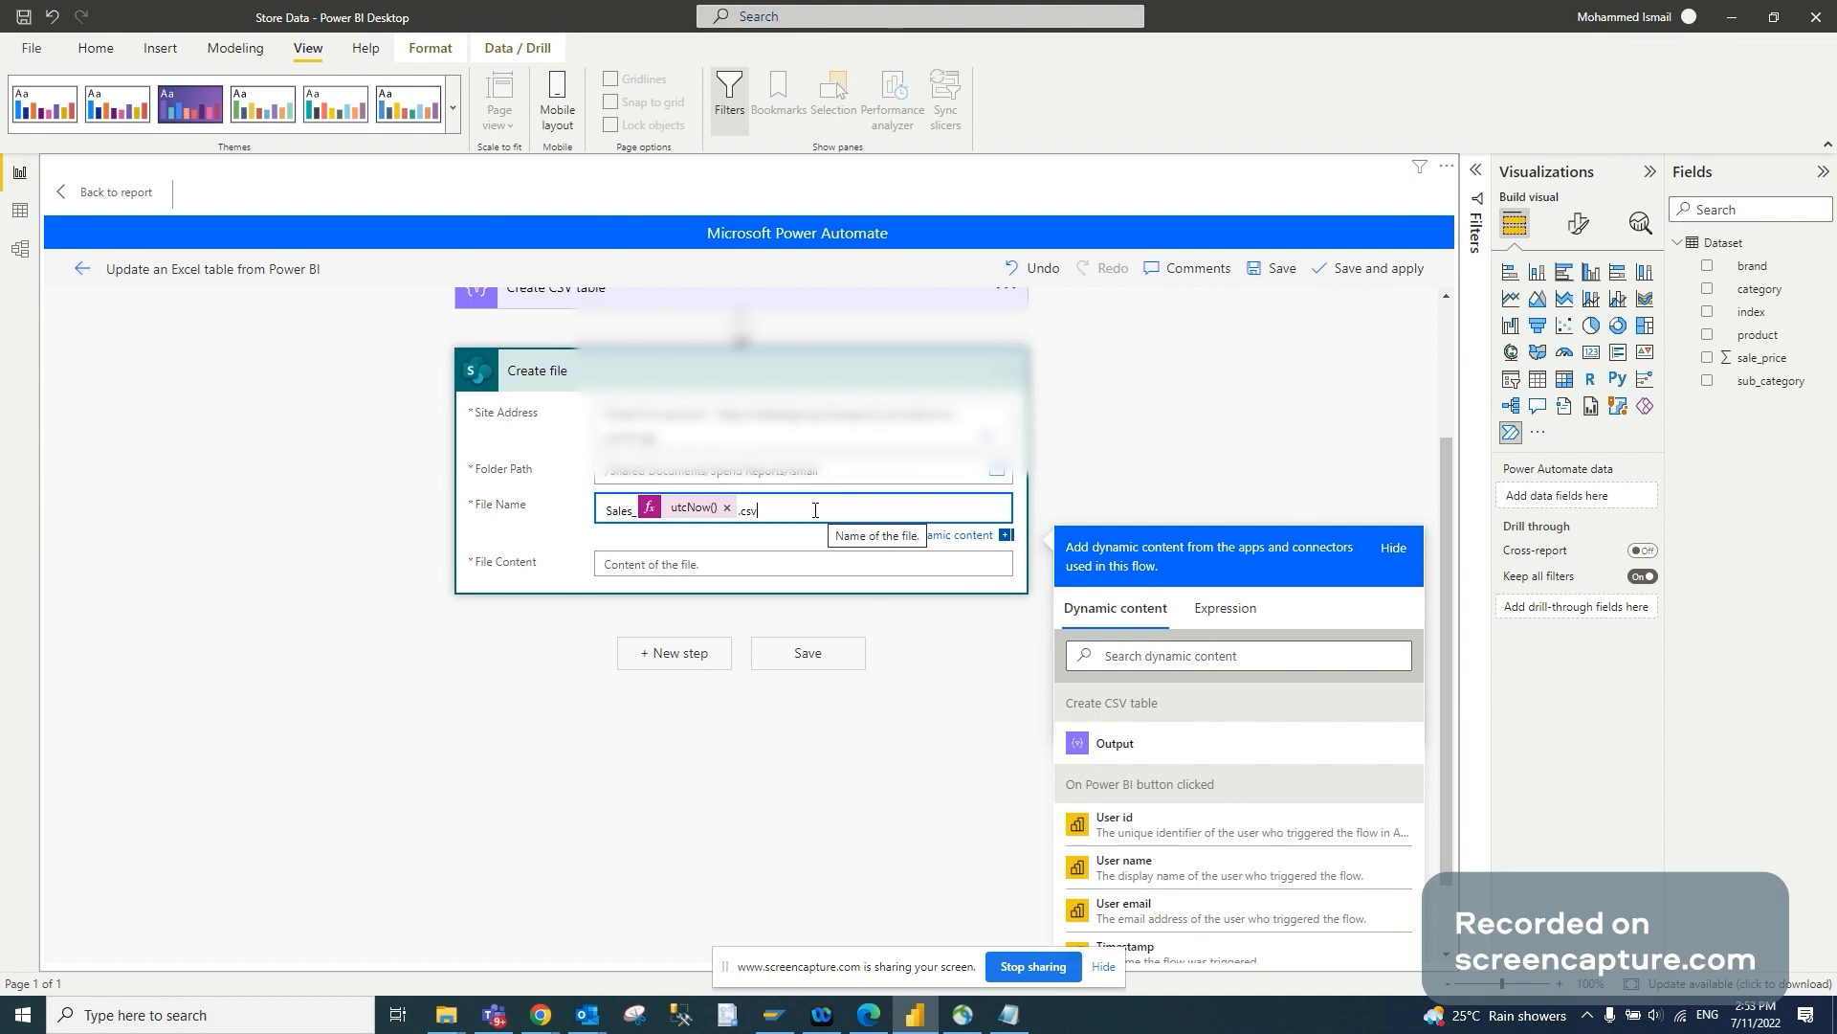
Set the file content to the Output of "Create CSV table" and save the flow
click(631, 564)
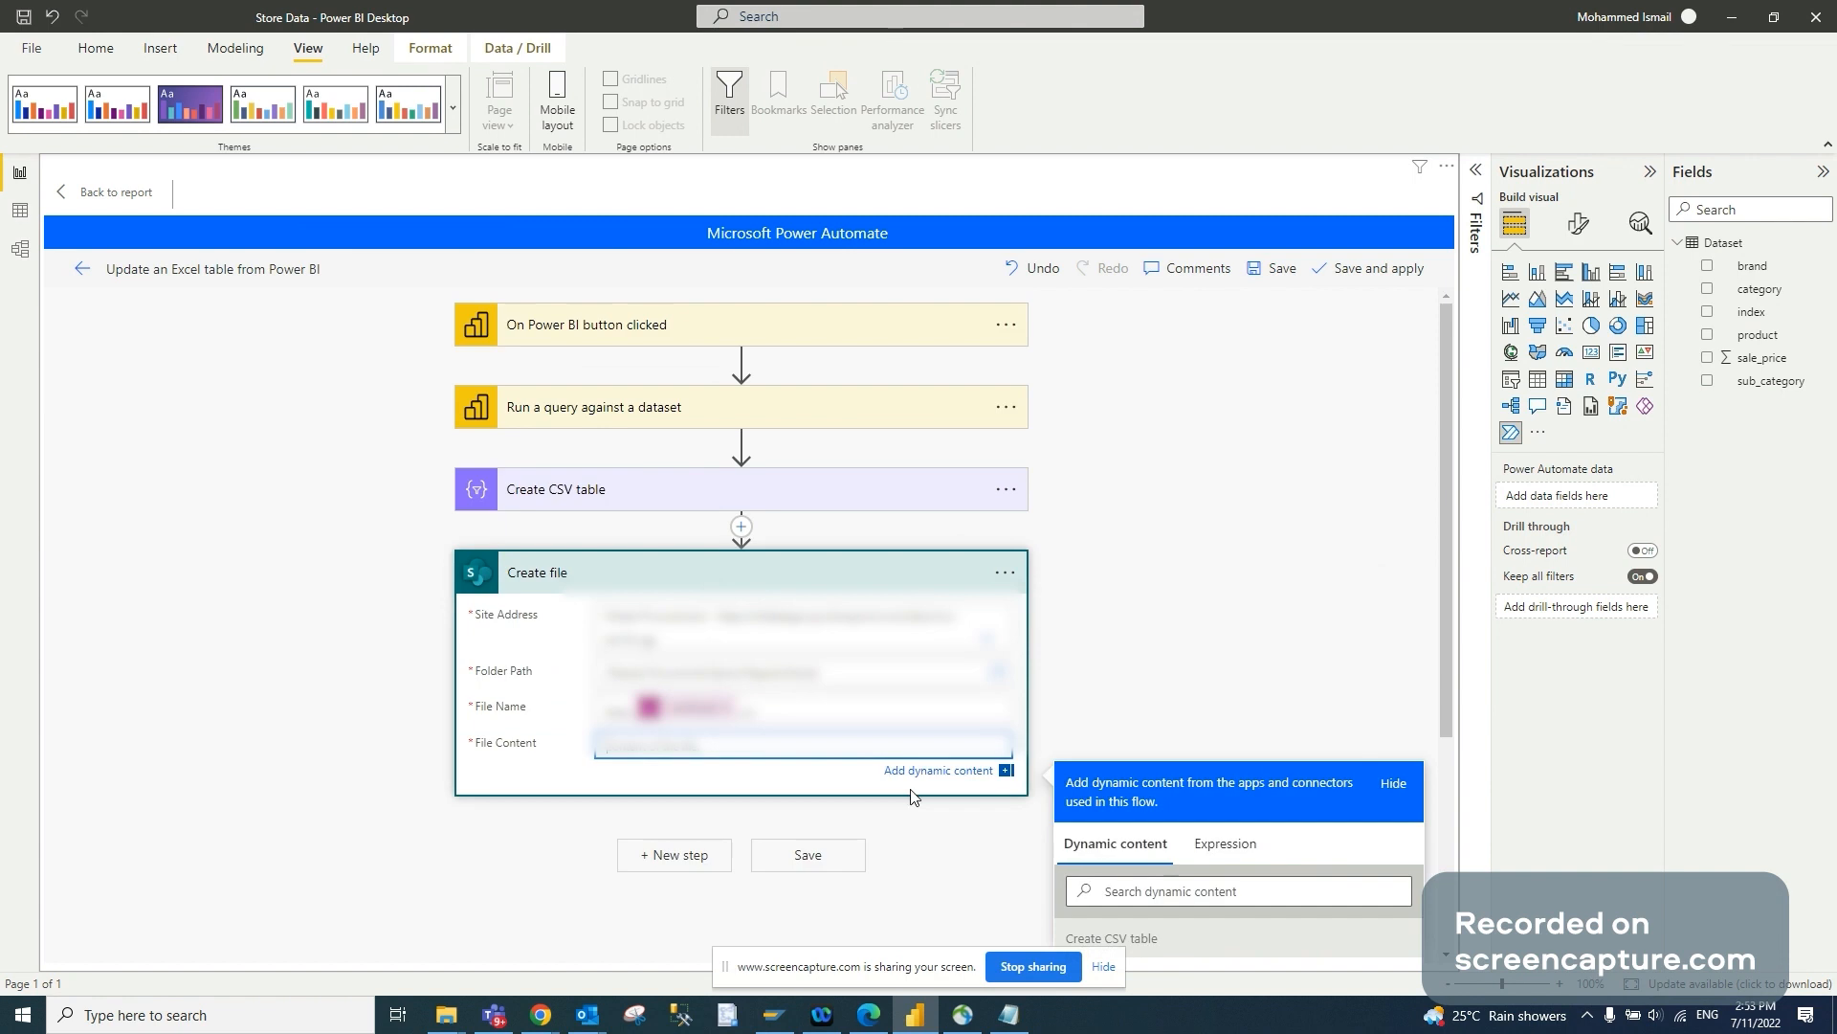
scroll(957, 765, down, 2)
click(1110, 778)
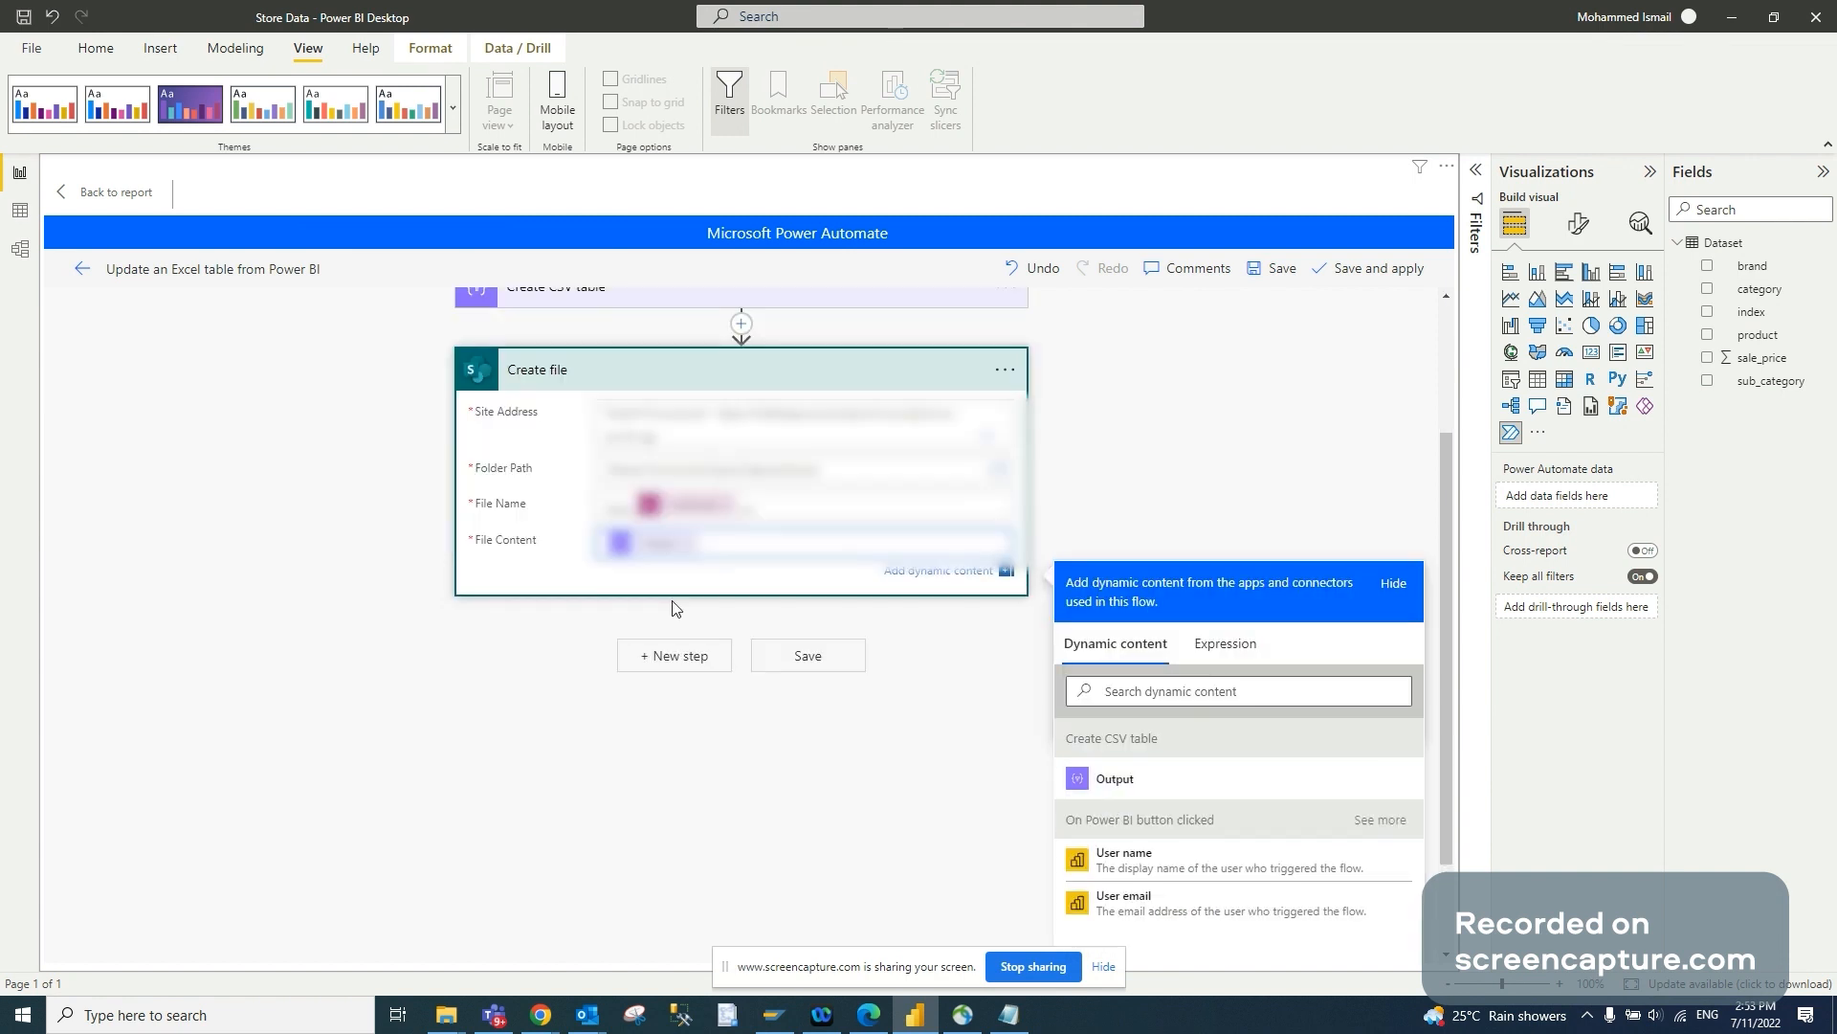
scroll(676, 609, up, 3)
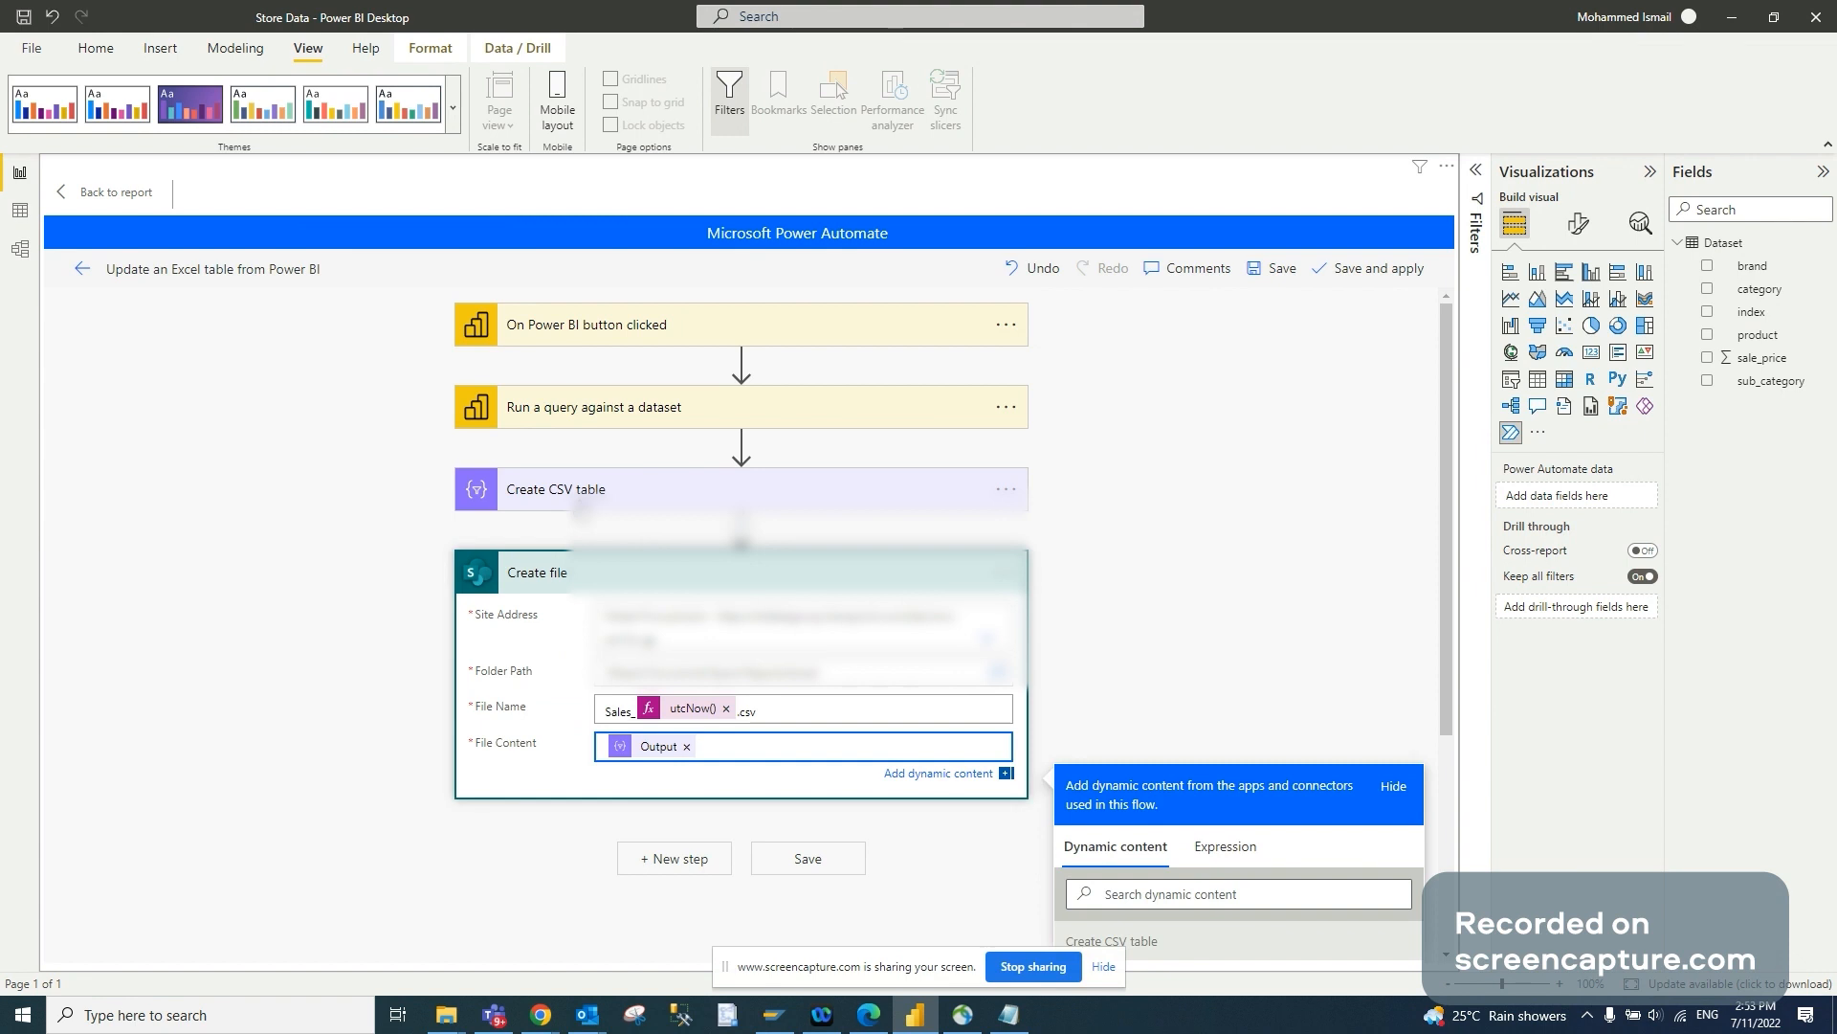
scroll(811, 718, down, 1)
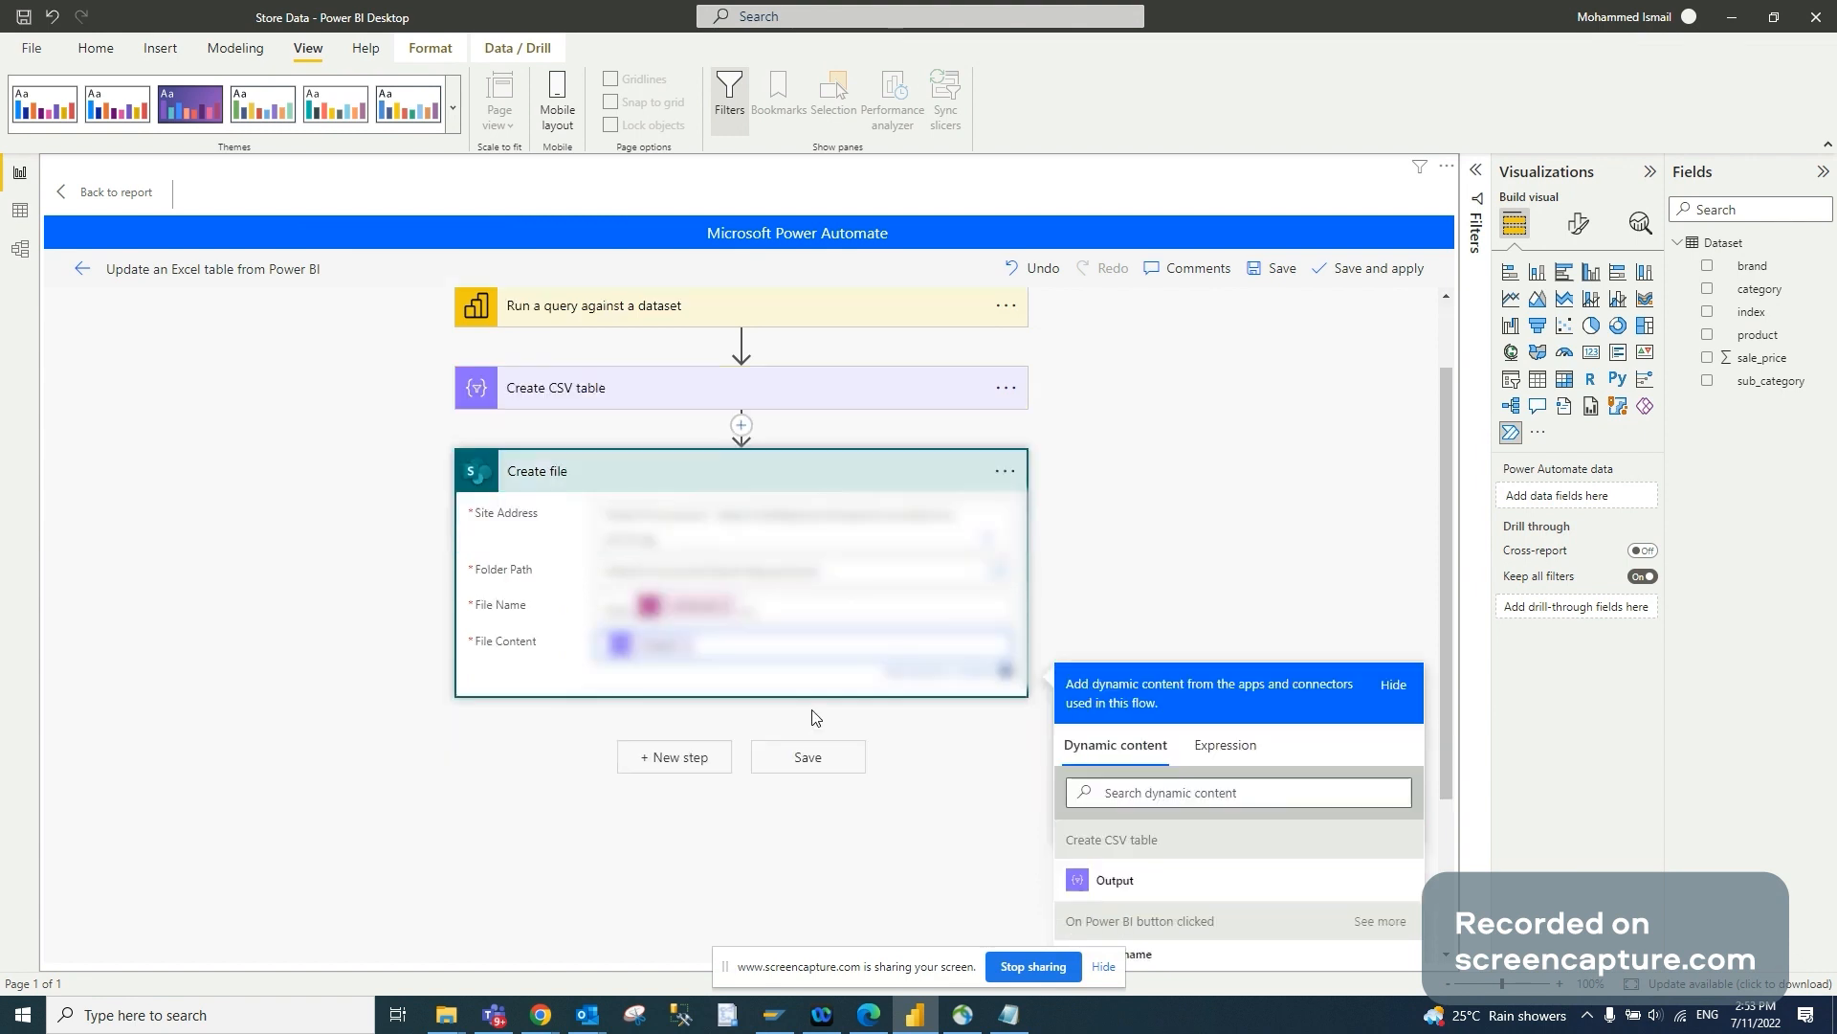
click(808, 757)
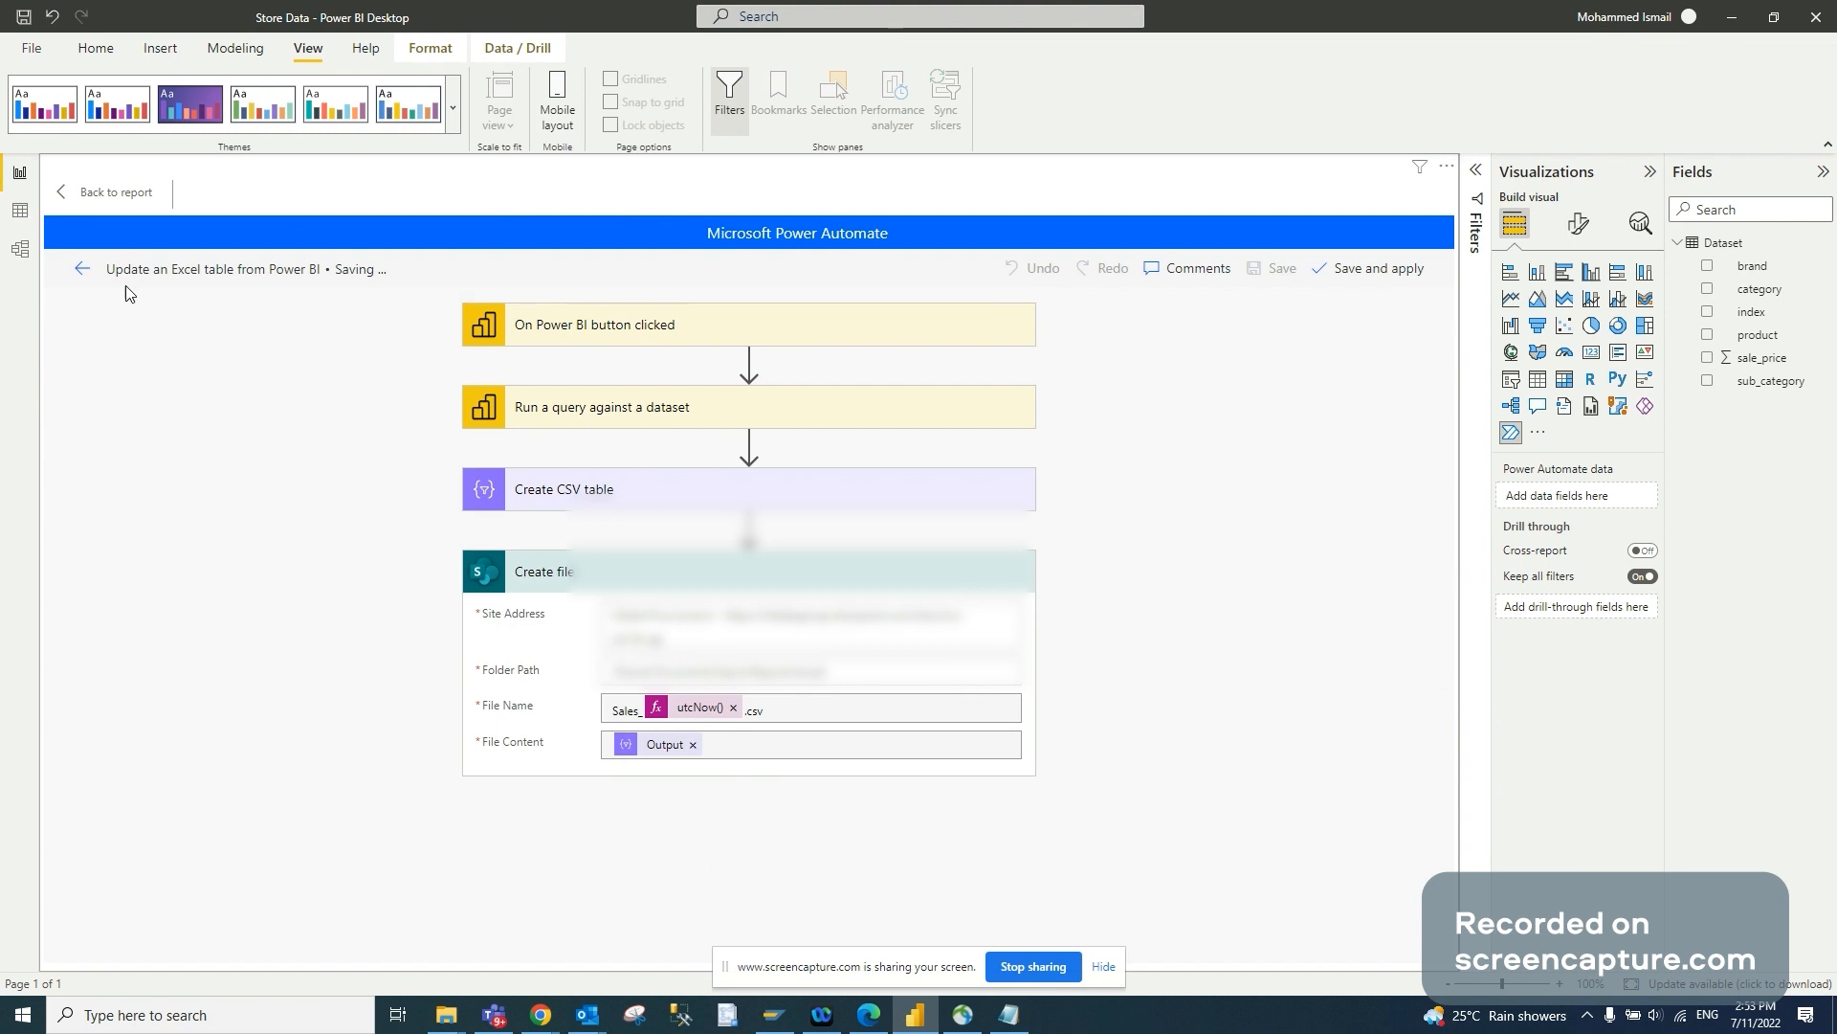
Apply the saved flow to the report's Power Automate button and return to the report page
click(81, 271)
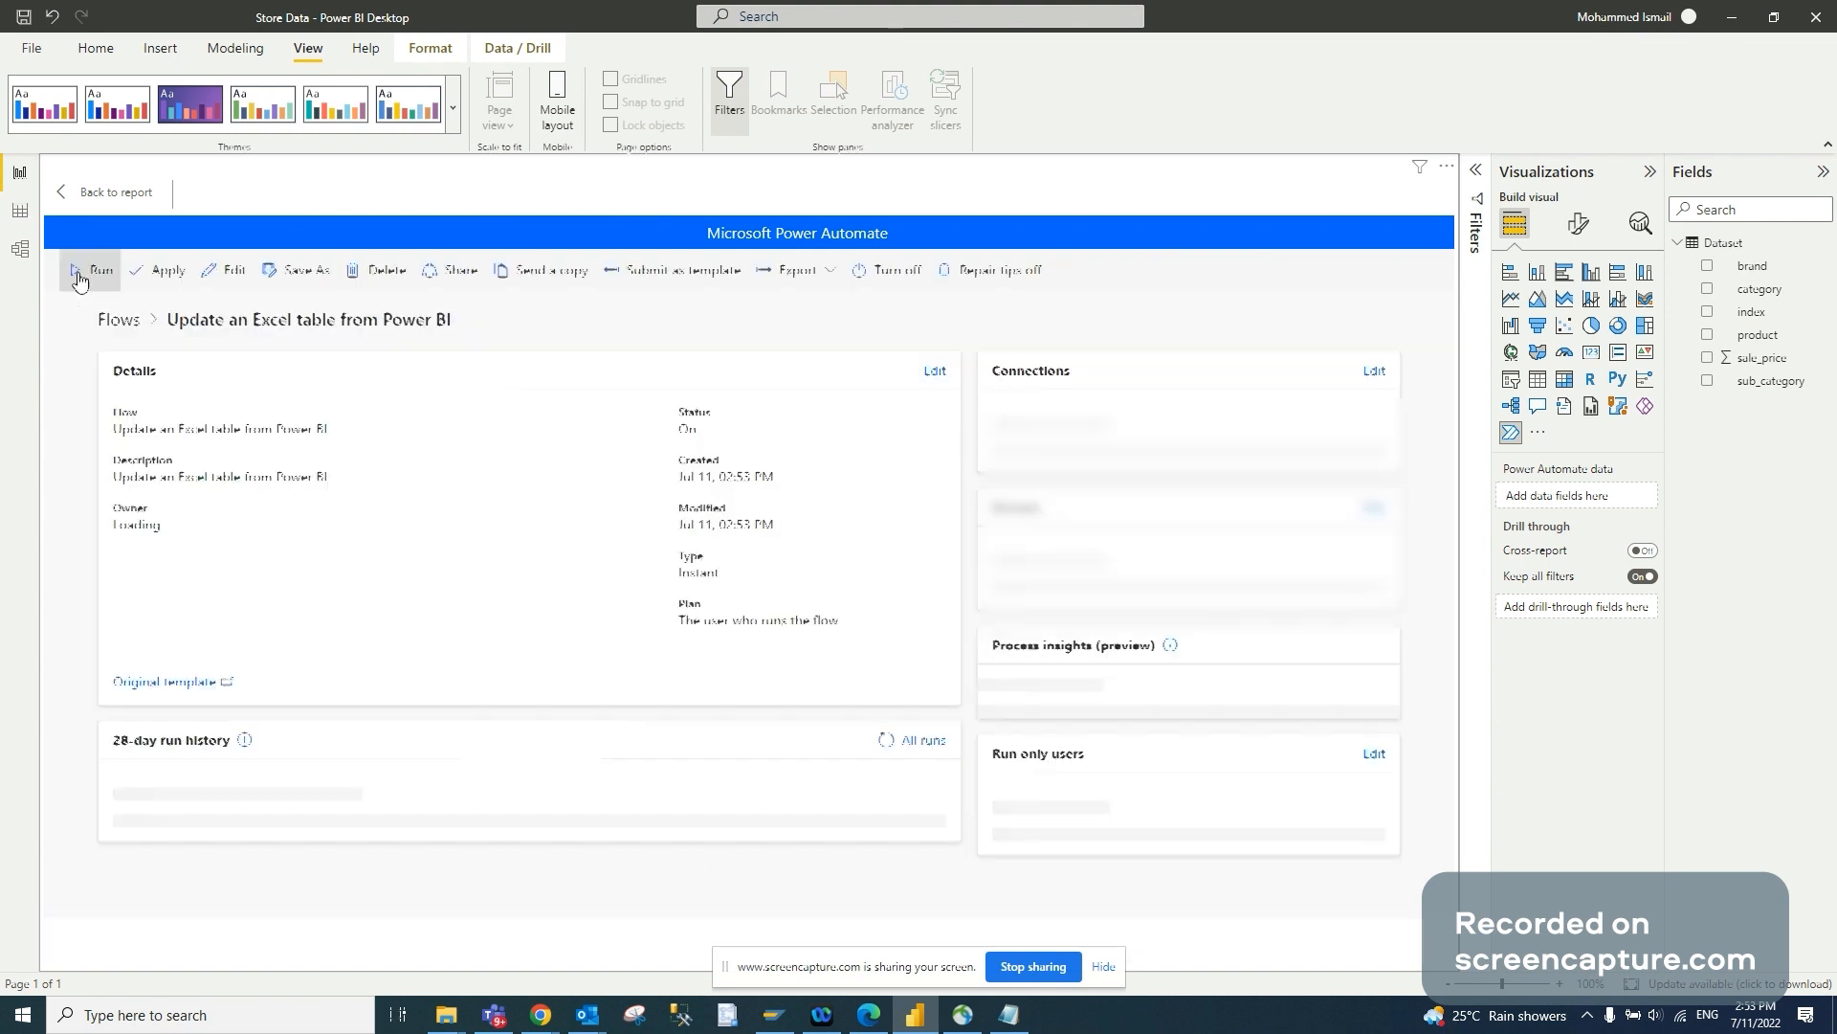
click(159, 280)
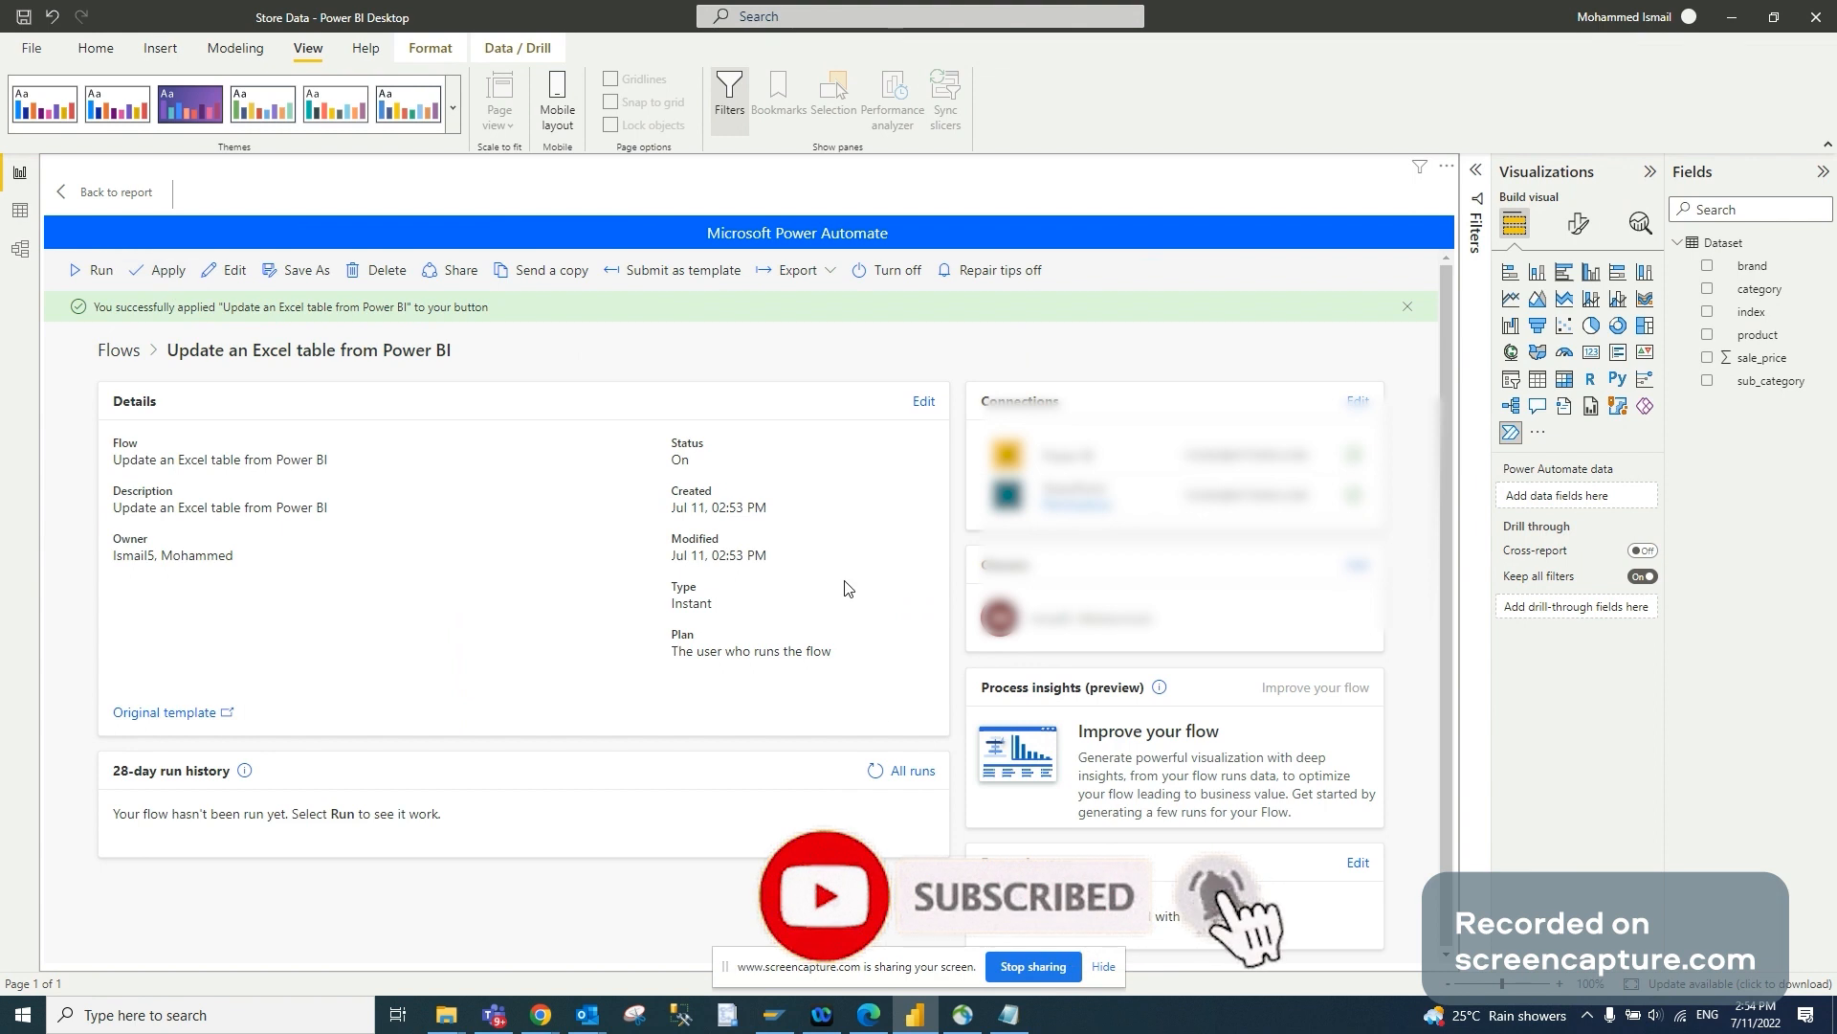
click(84, 196)
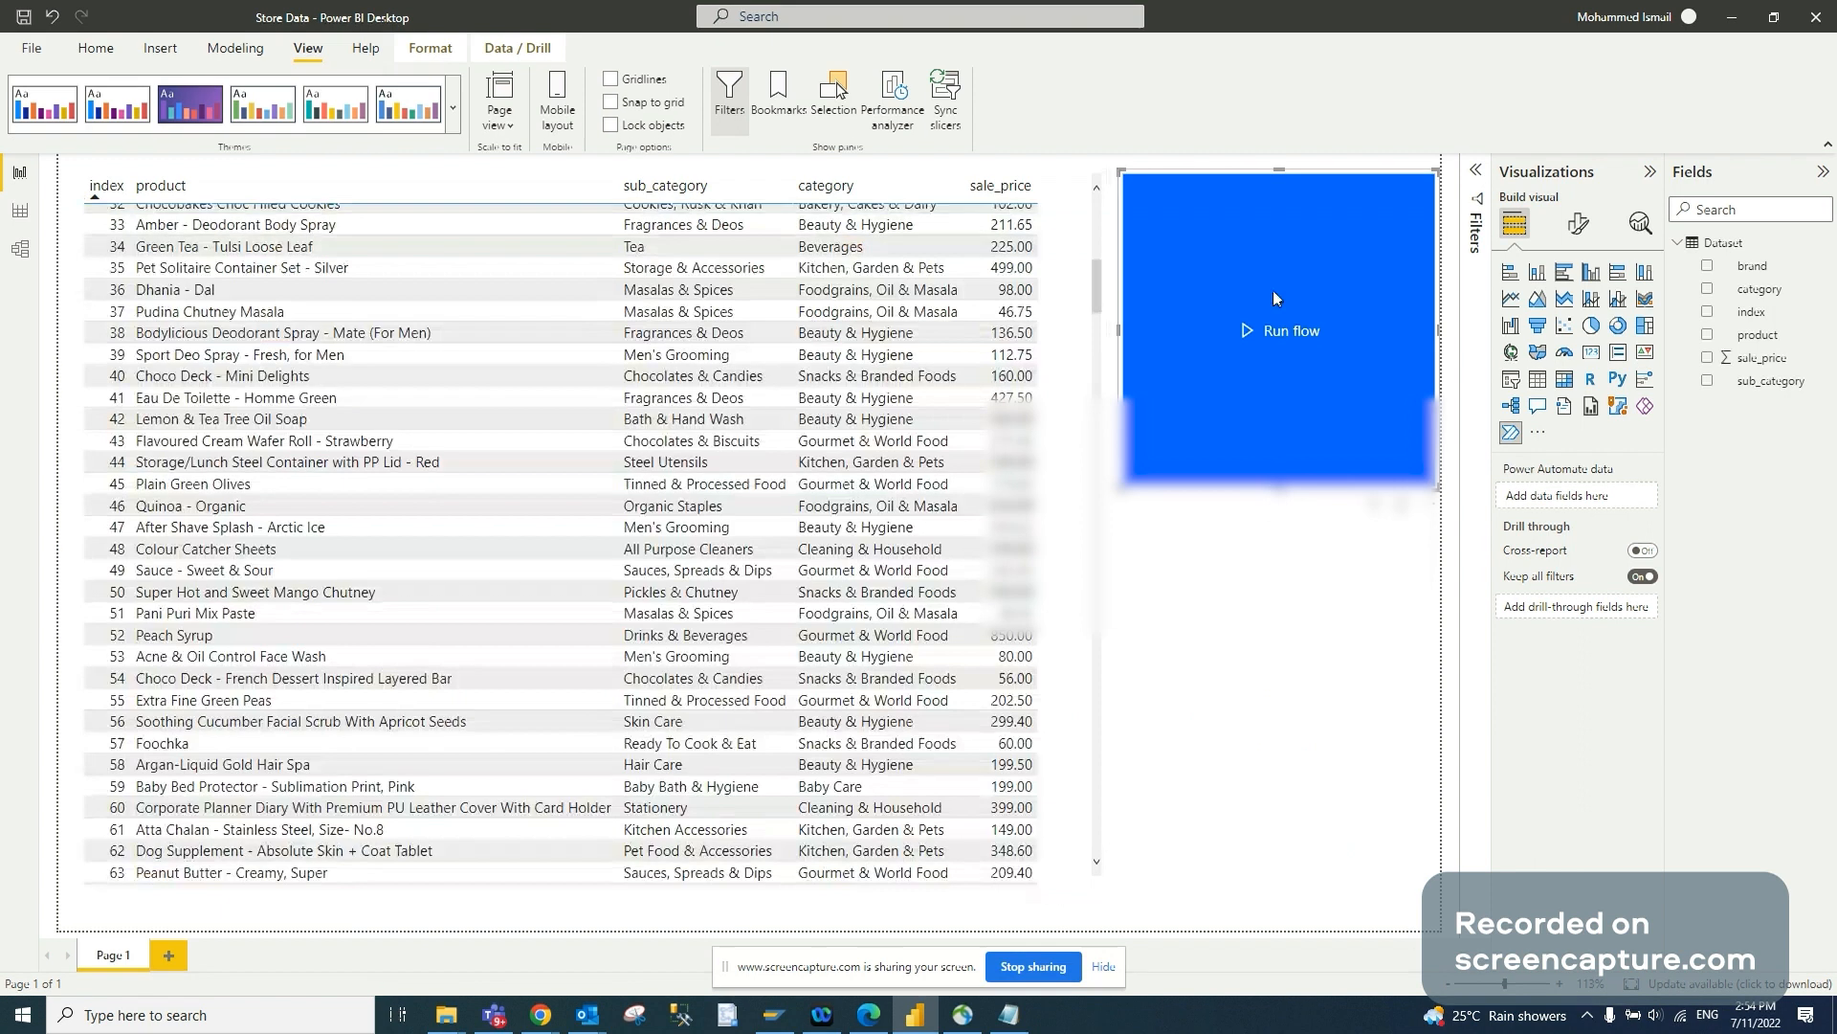
Shrink the Power Automate button to a short, narrower rectangle beside the product table and run its flow
drag(1279, 488, 1372, 263)
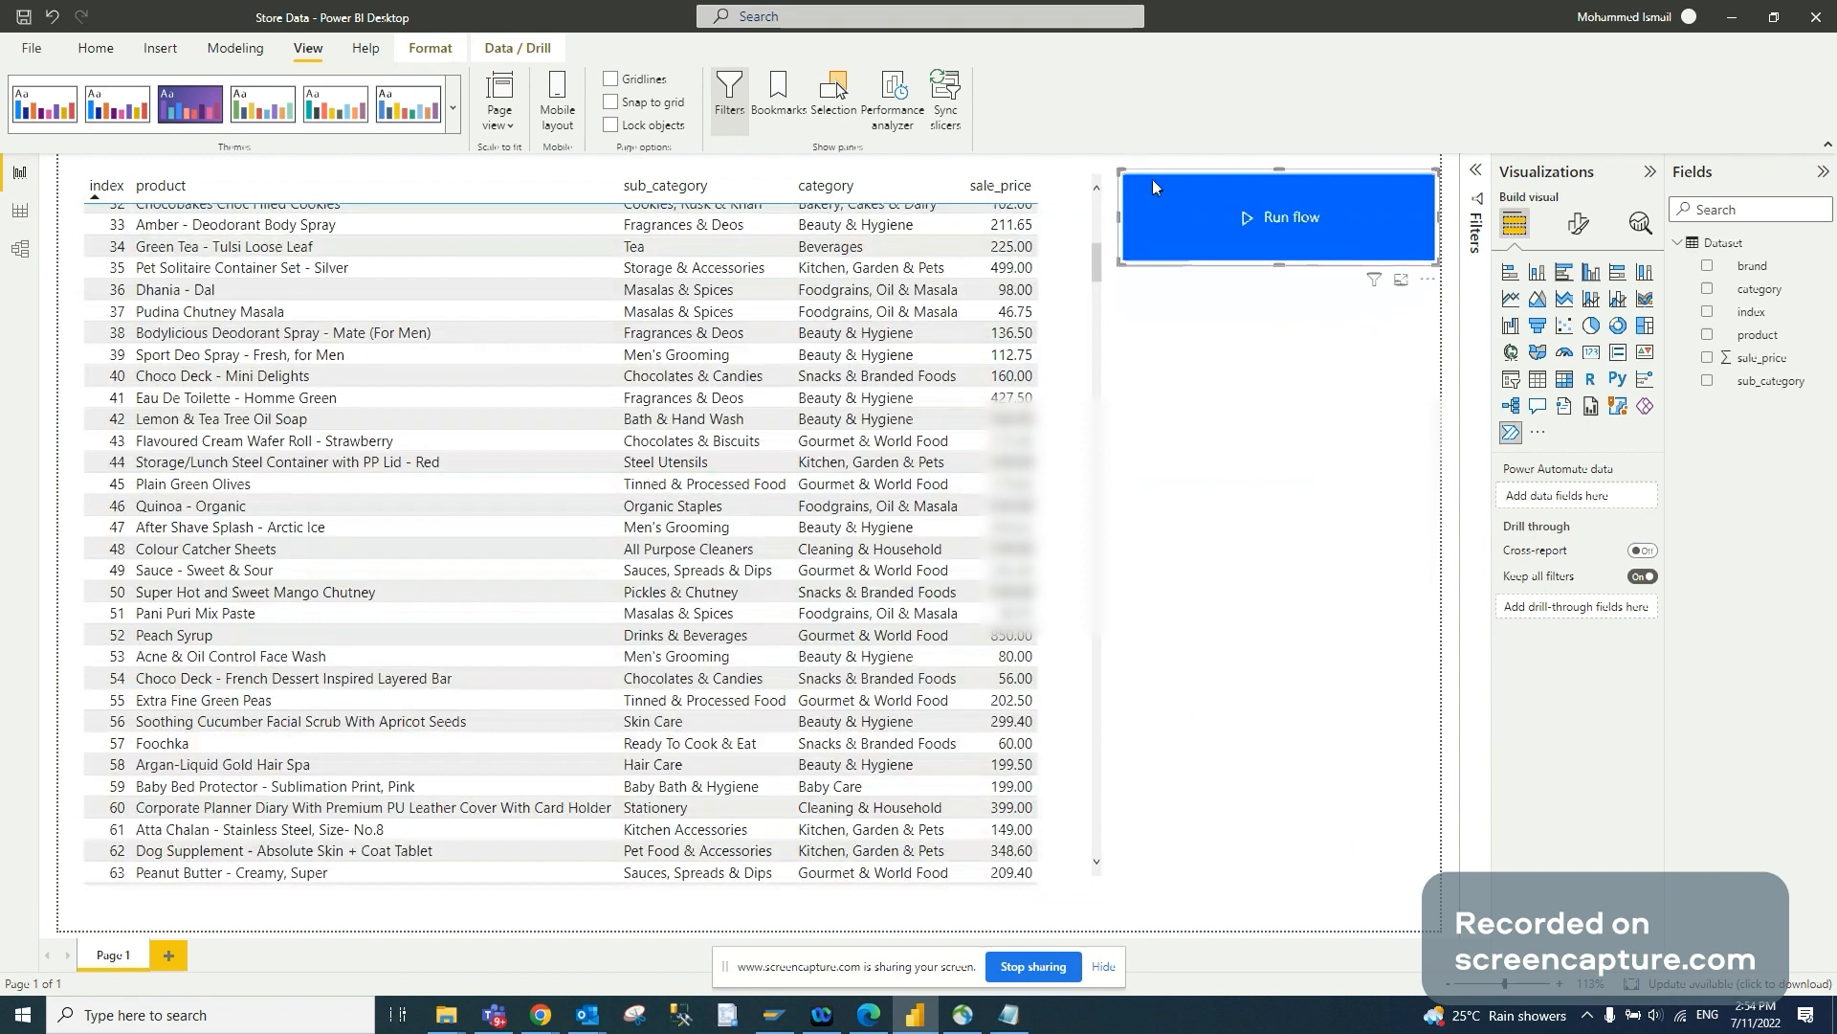
drag(1121, 172, 1188, 195)
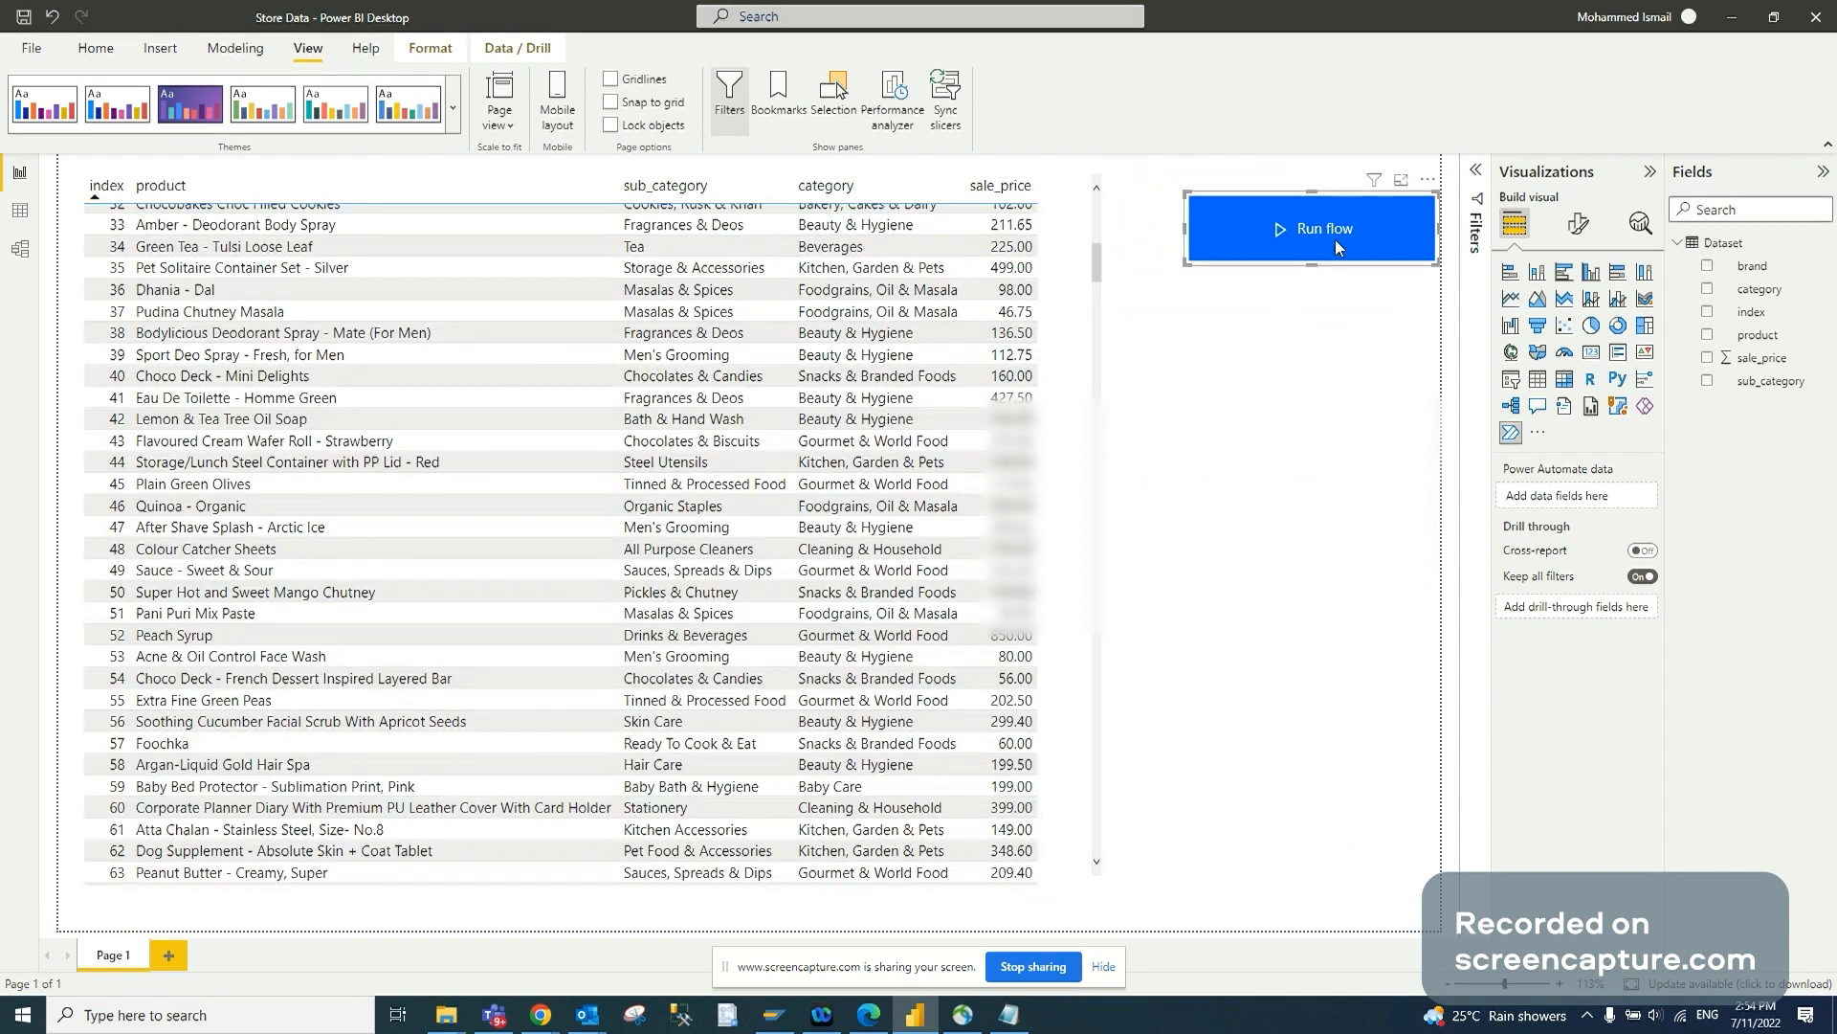
click(1377, 396)
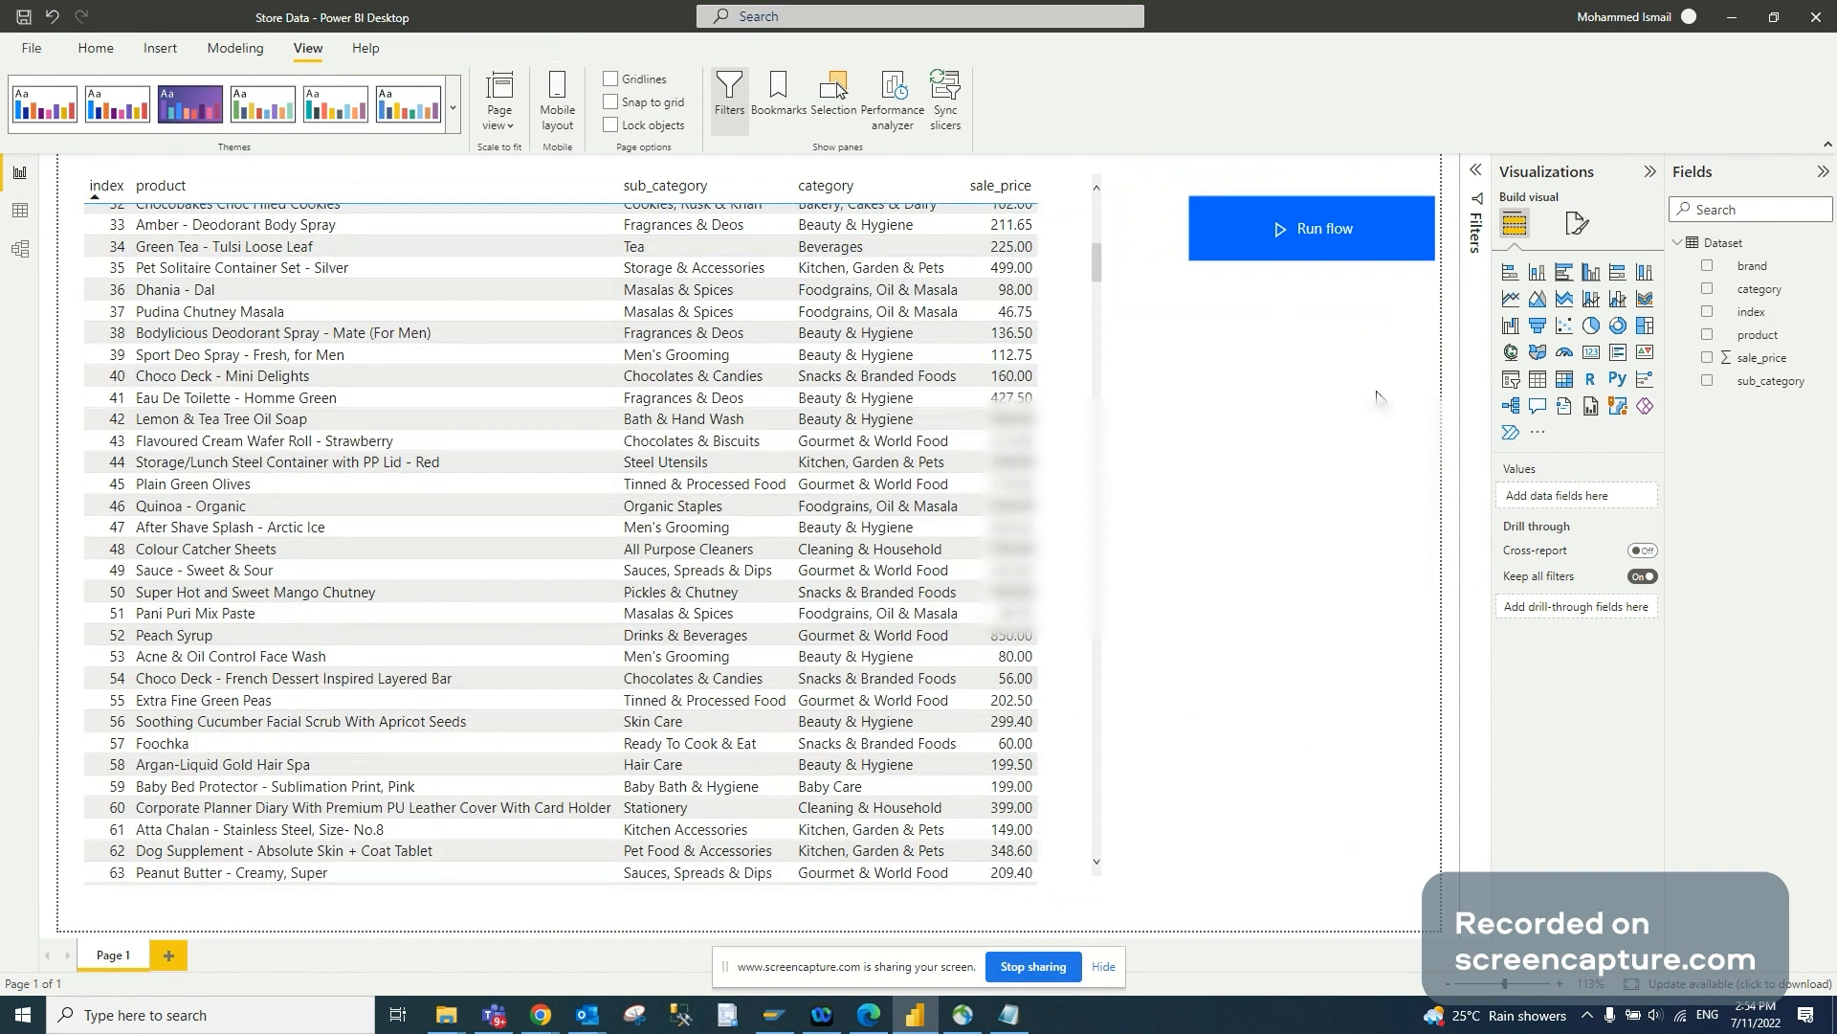
click(1306, 228)
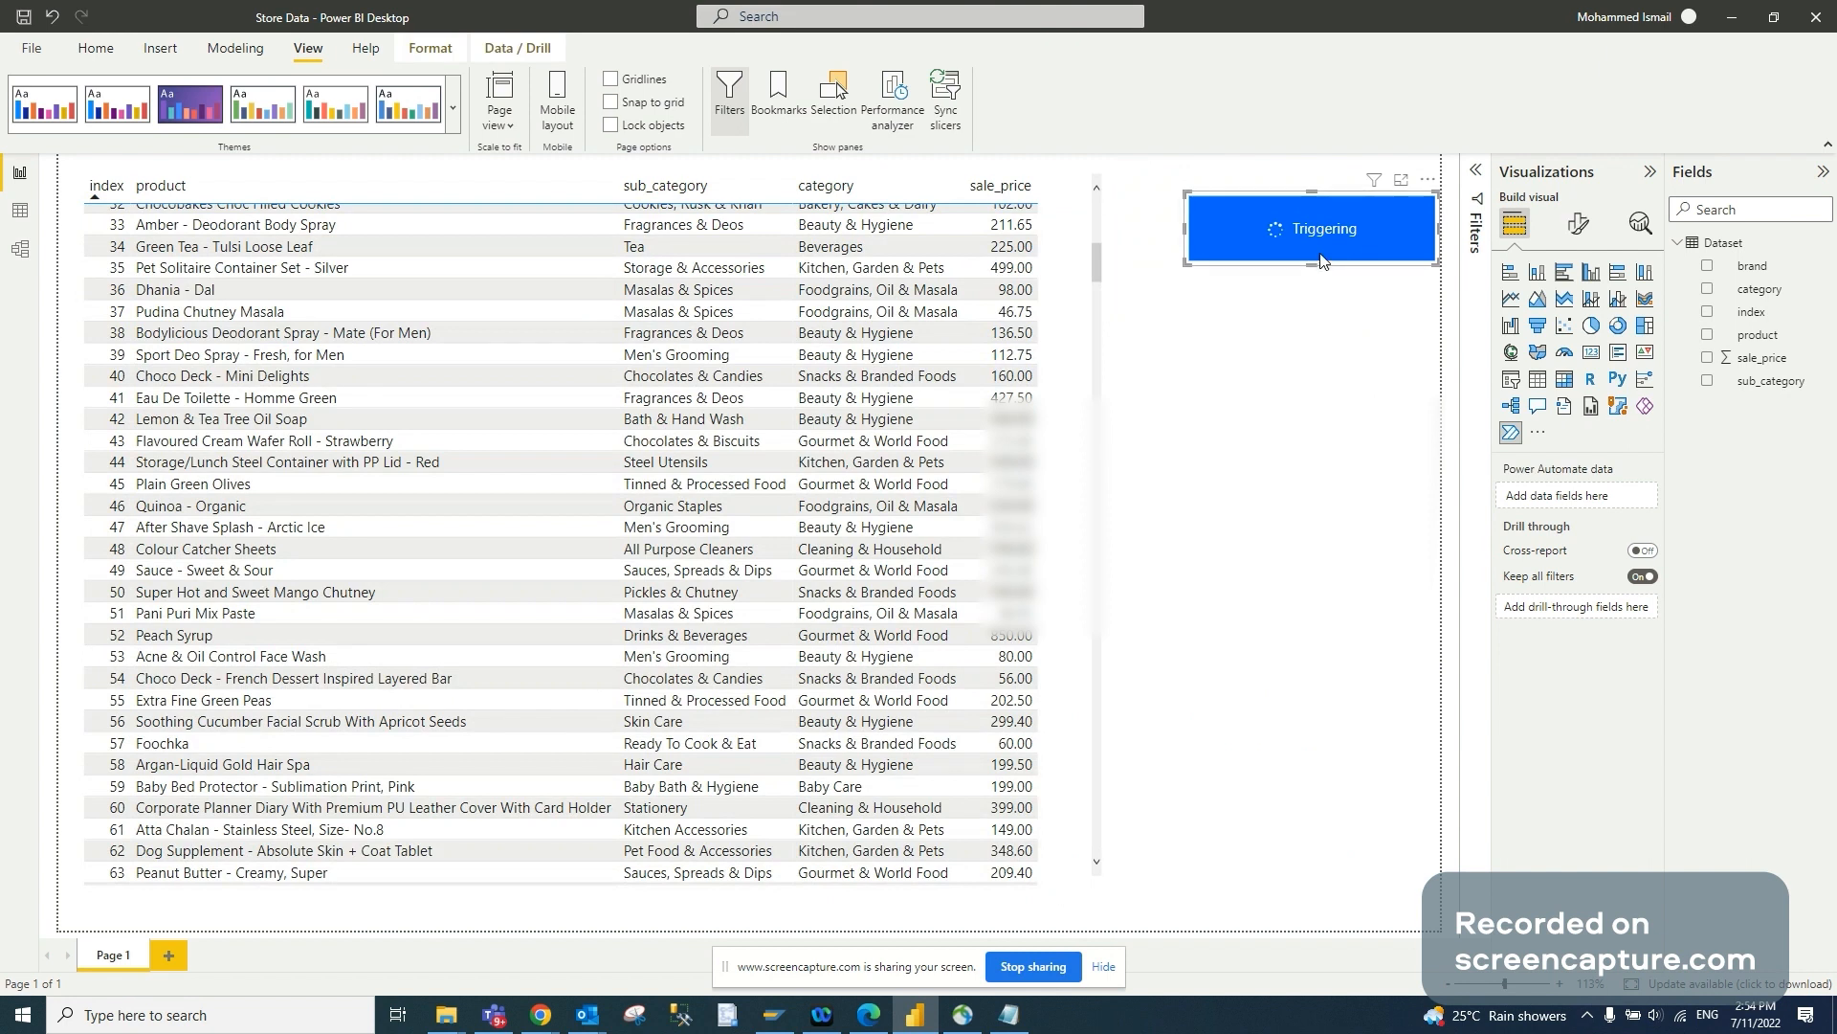
Open the details of the flow "Update an Excel table from Power BI" from the Power Automate button's edit view to check its run history
click(1428, 179)
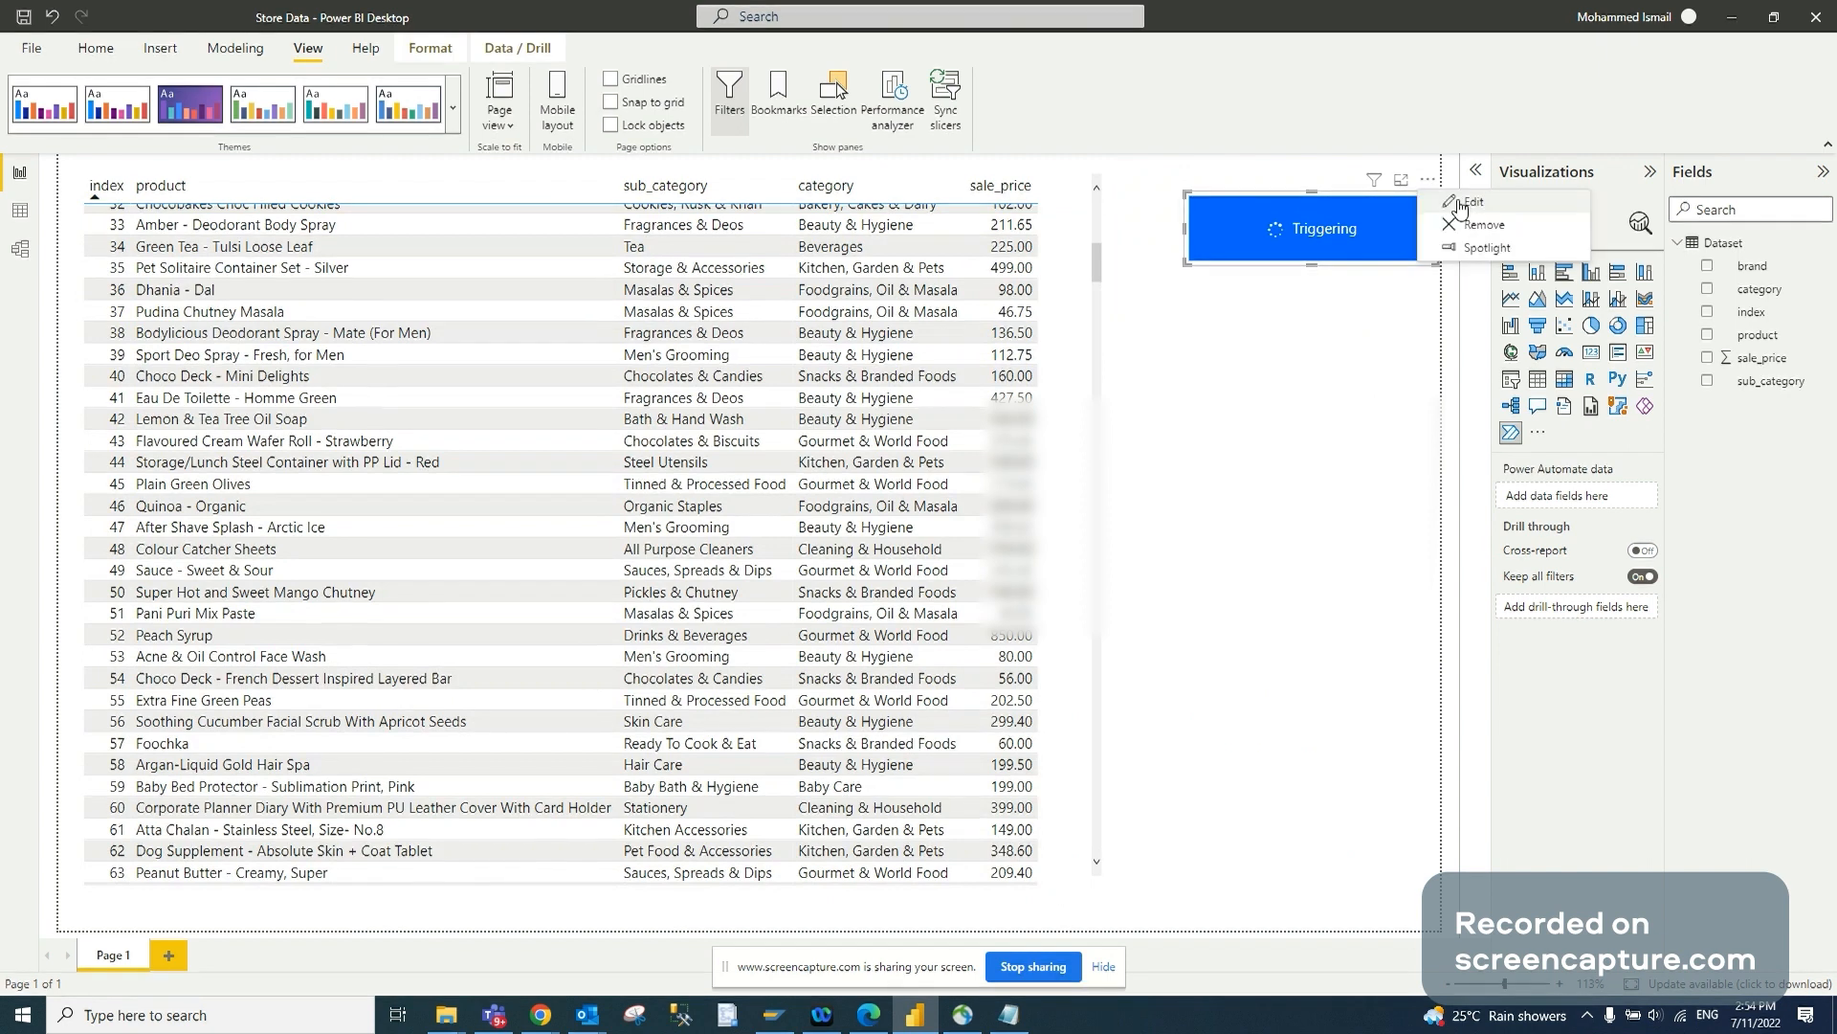
click(1461, 204)
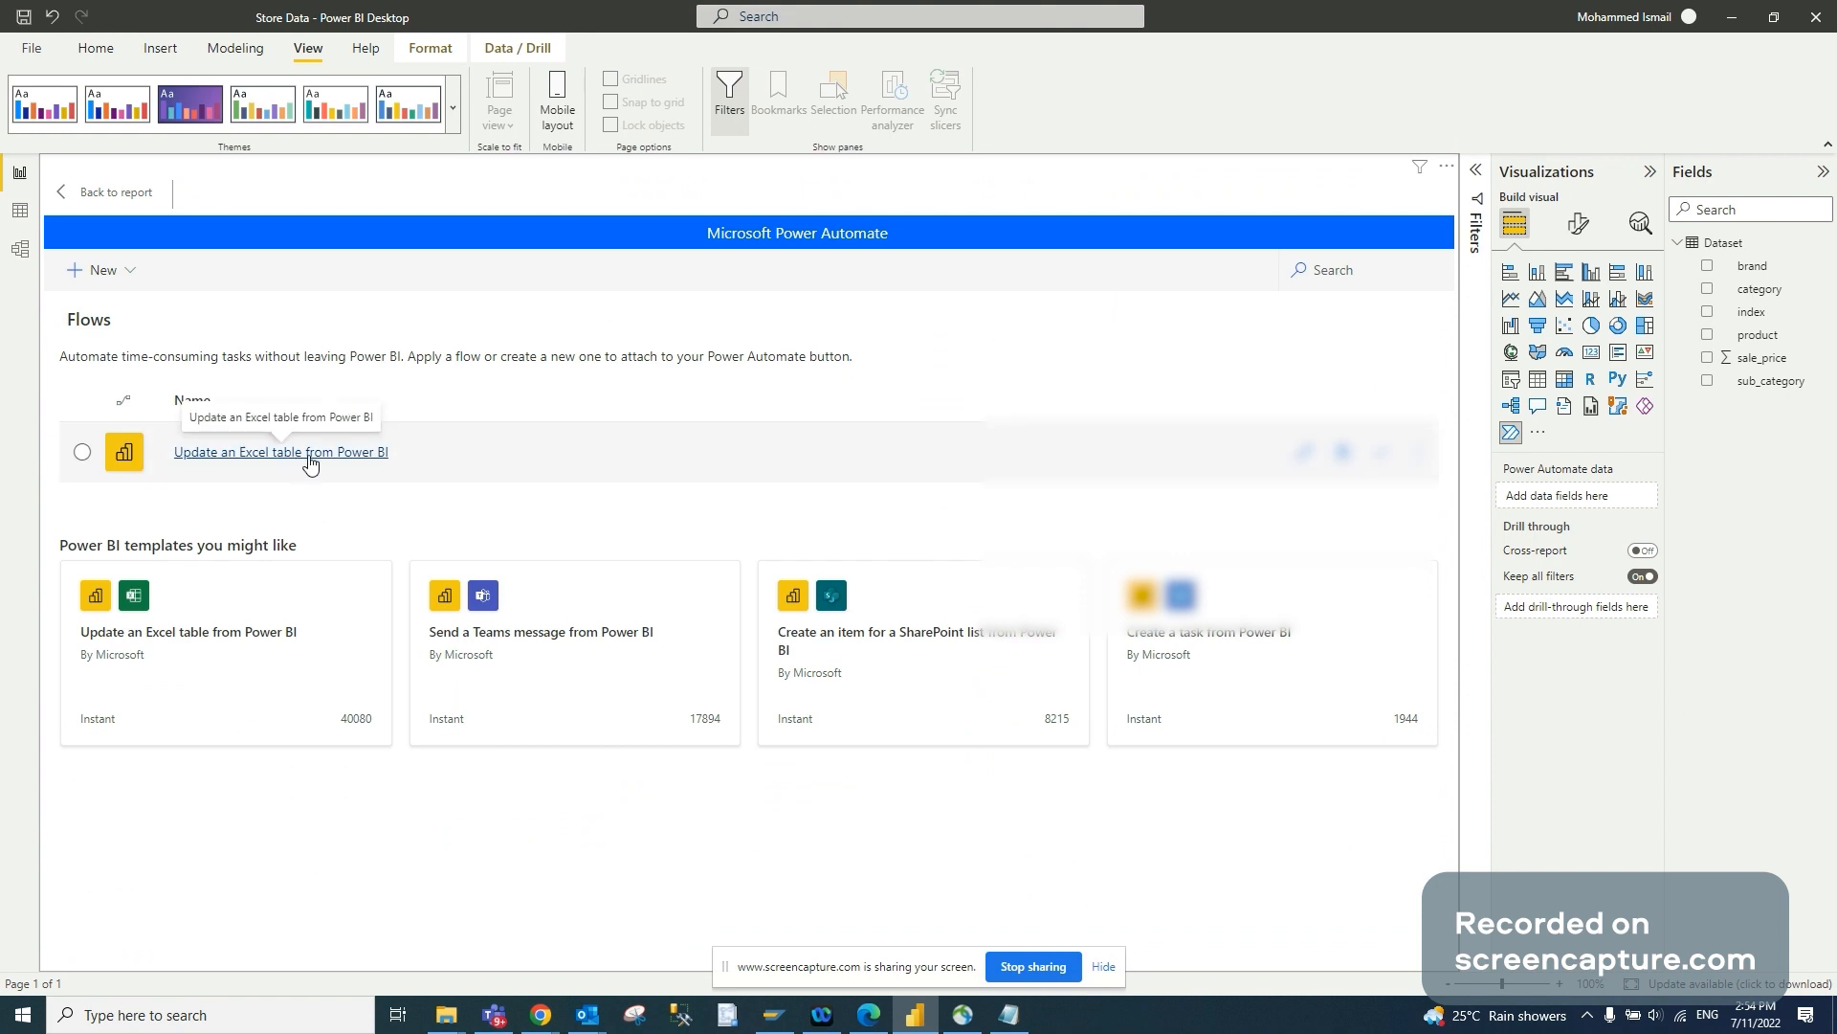
click(309, 461)
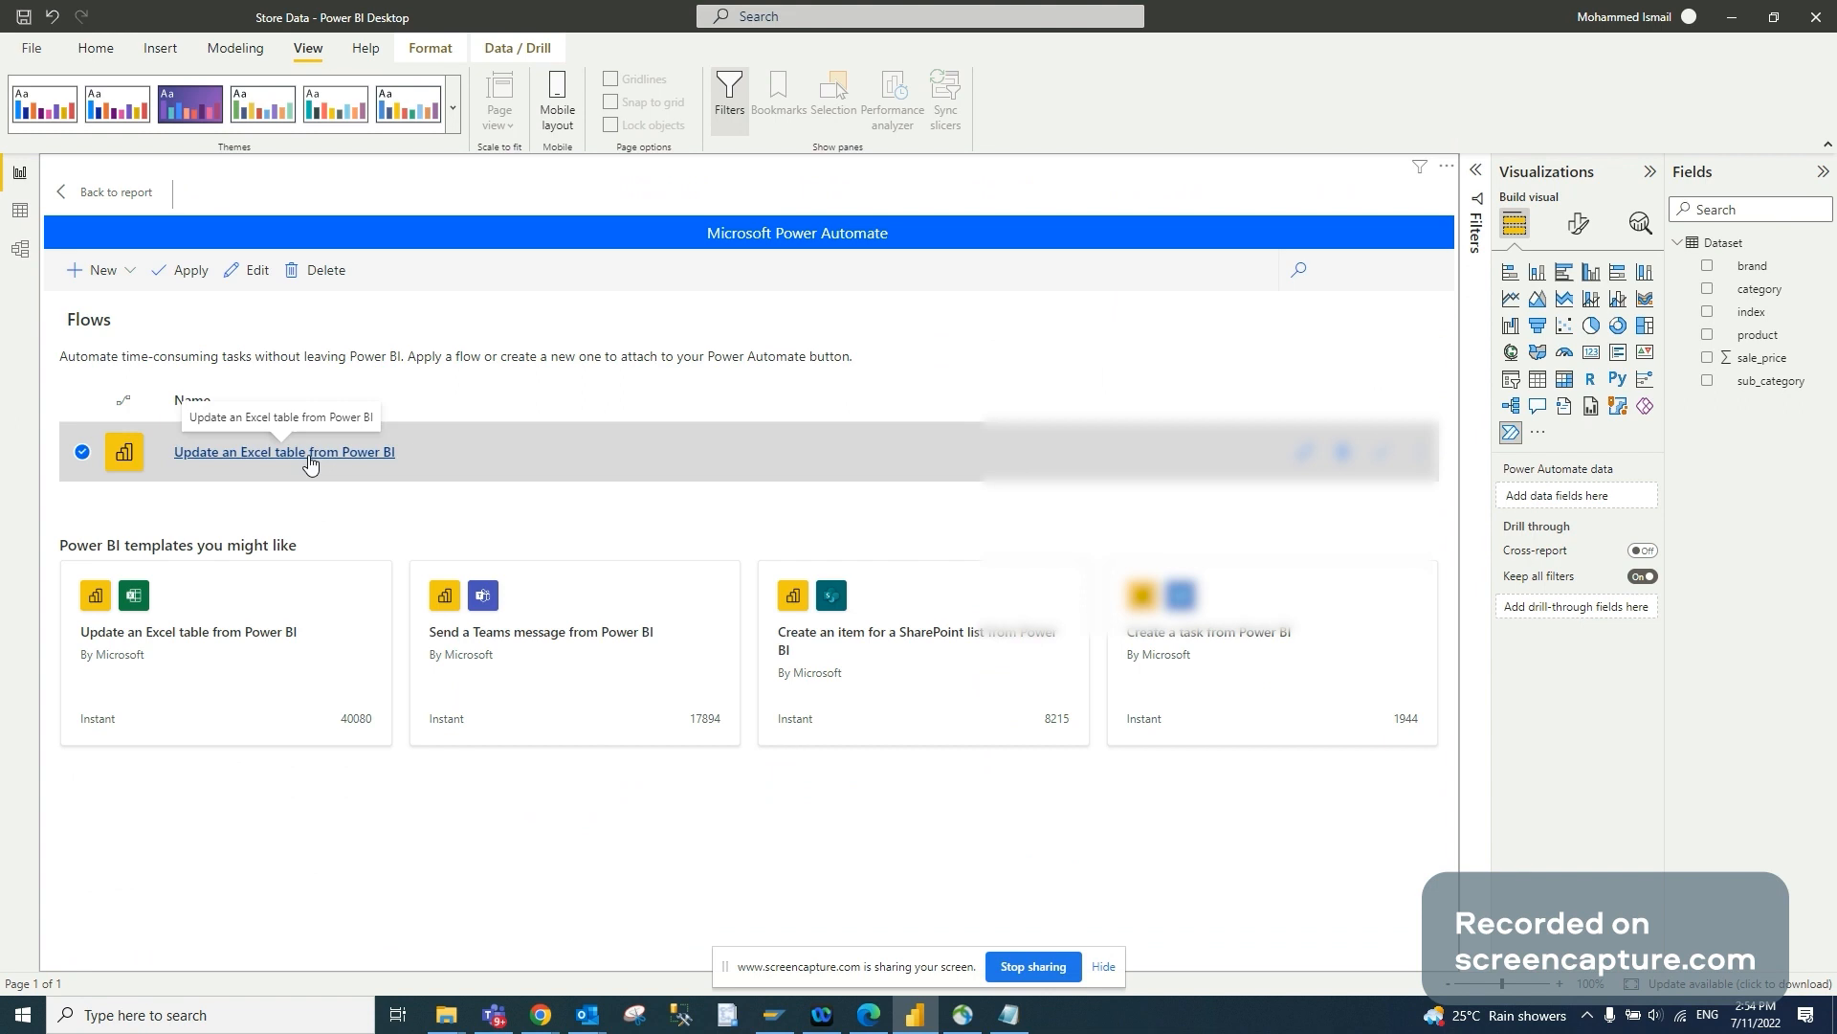
click(309, 461)
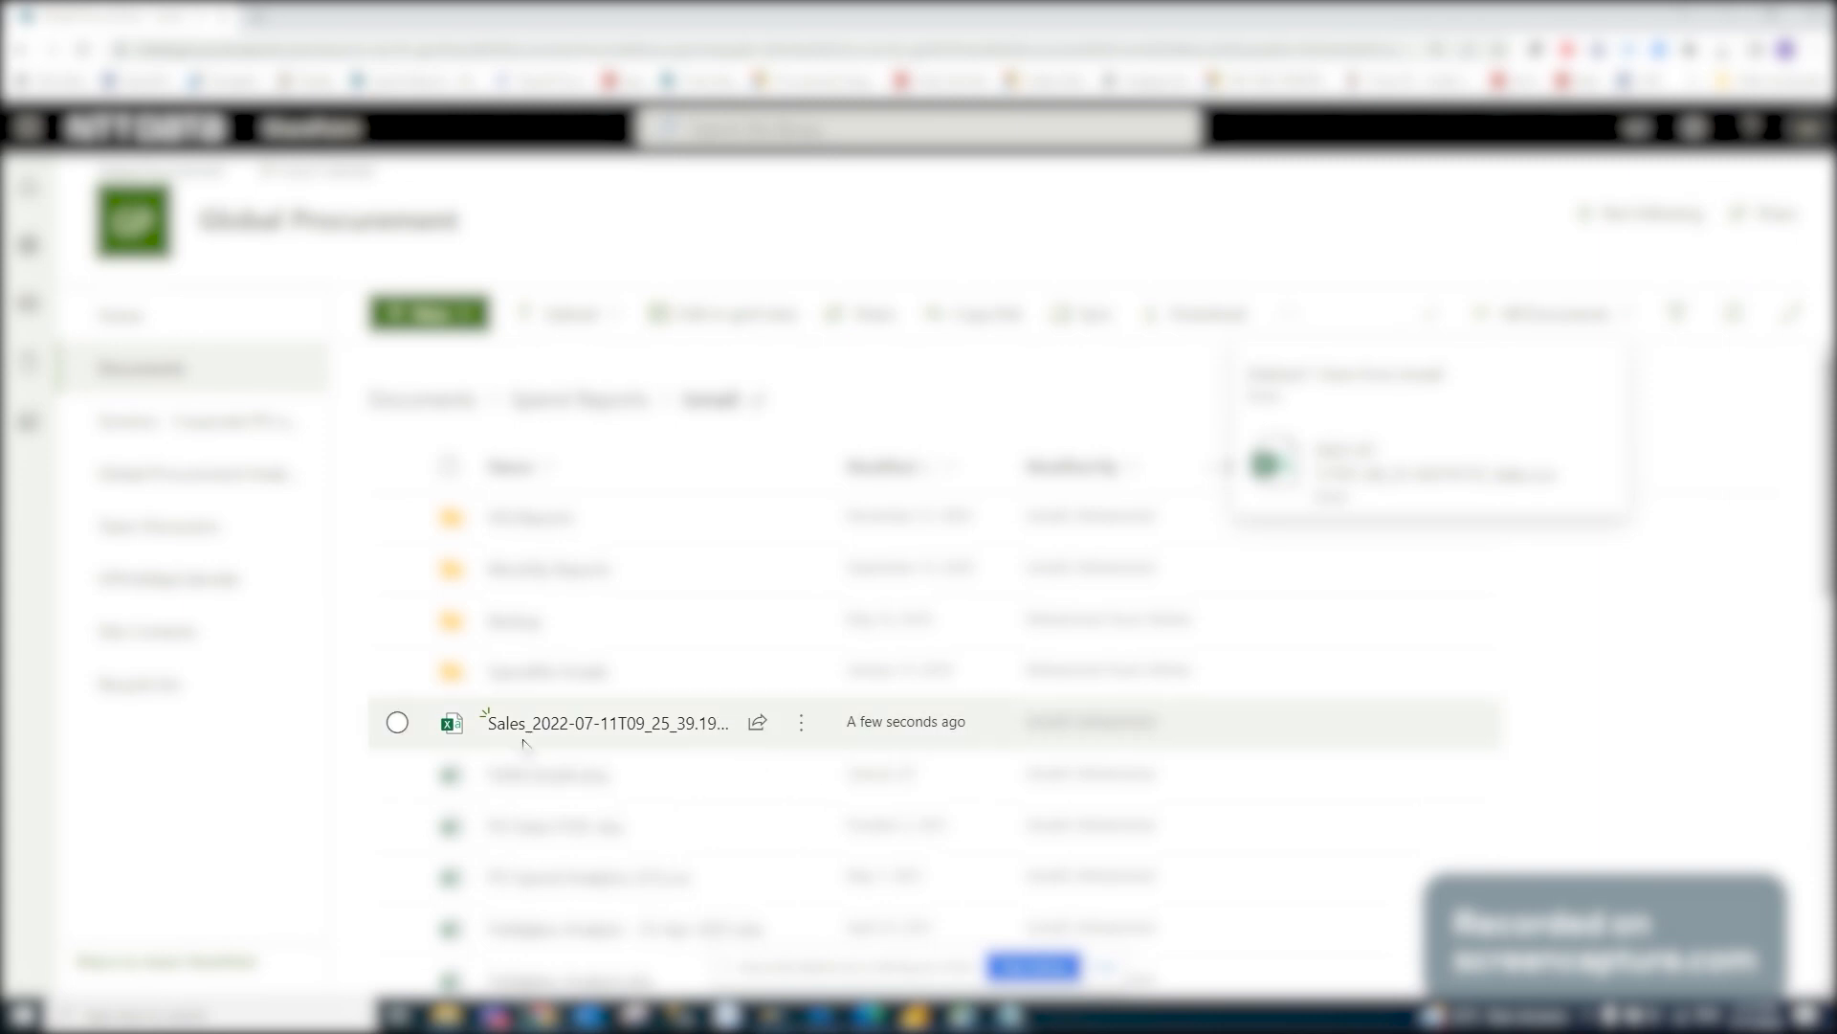
Open the exported file Sales_2022-07-11T09_25_39.1970439Z.csv from the SharePoint document folder in Excel
mouse_move(648, 737)
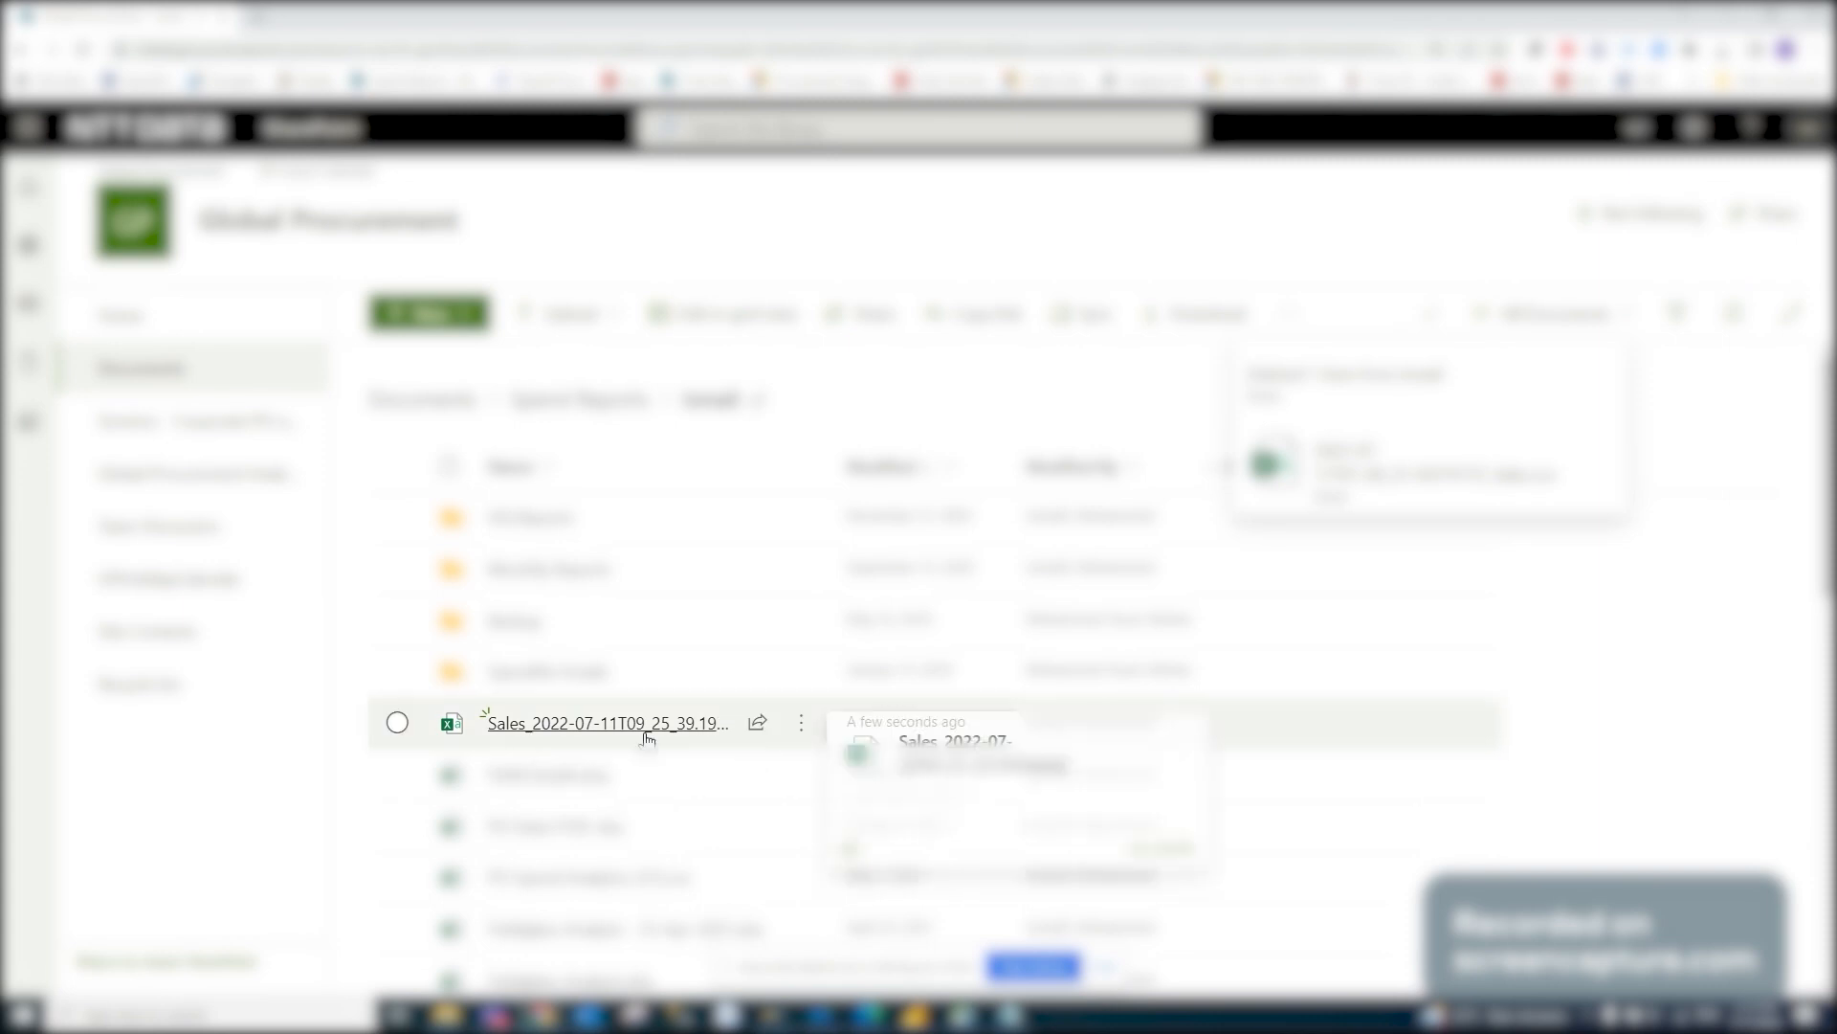
click(794, 735)
click(876, 574)
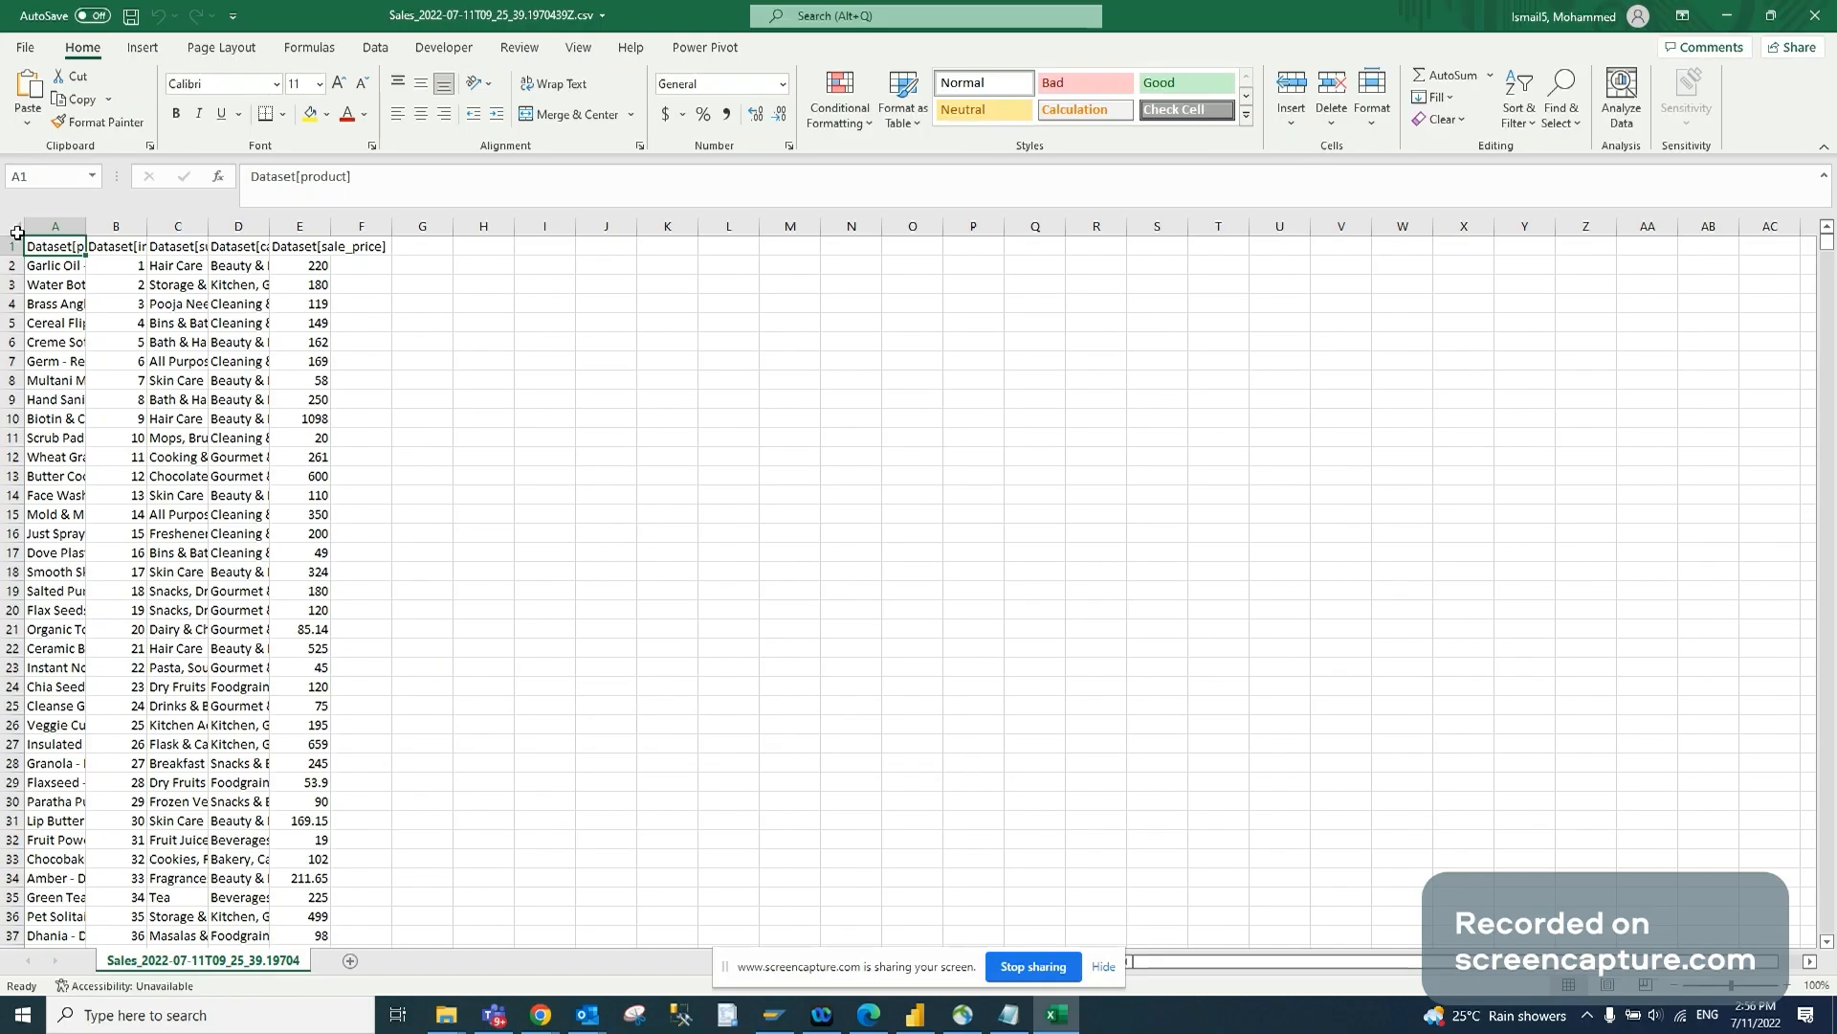
Autofit all columns of the exported CSV to review its rows, and return to the flow details in Power BI Desktop
click(17, 234)
double_click(86, 225)
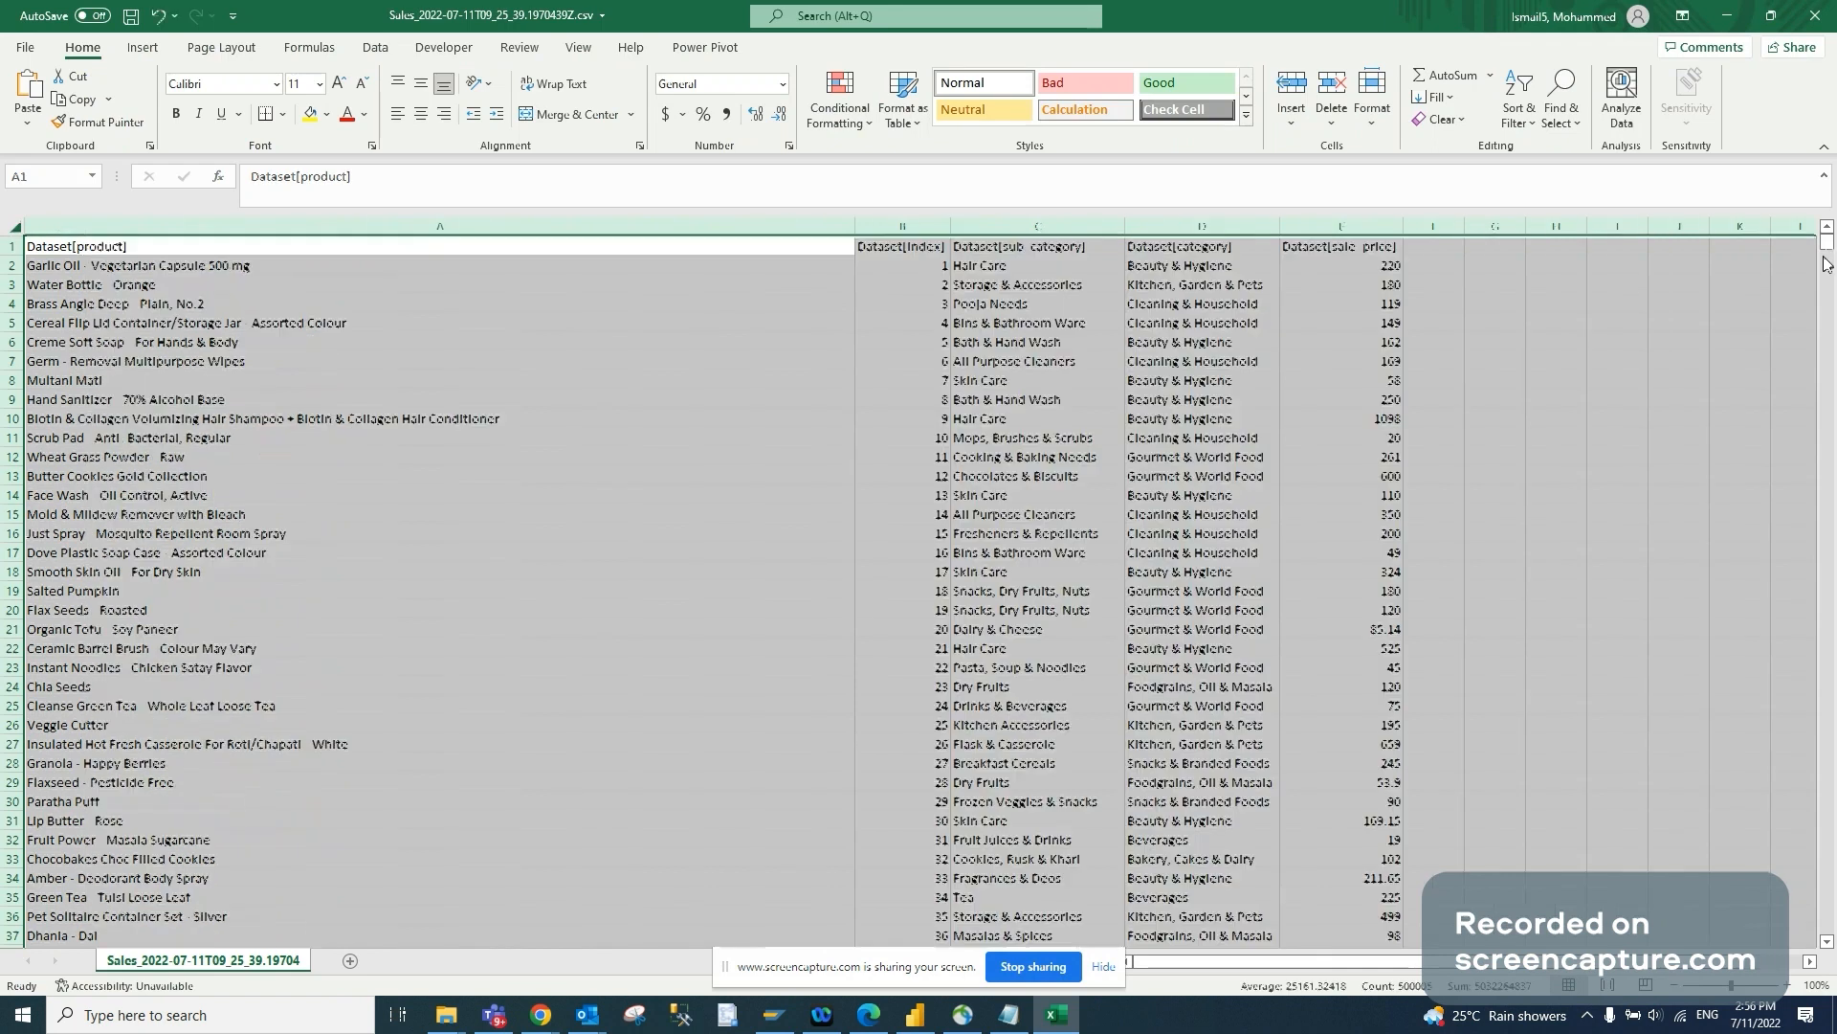
click(1791, 284)
drag(1828, 247, 1834, 610)
click(915, 1014)
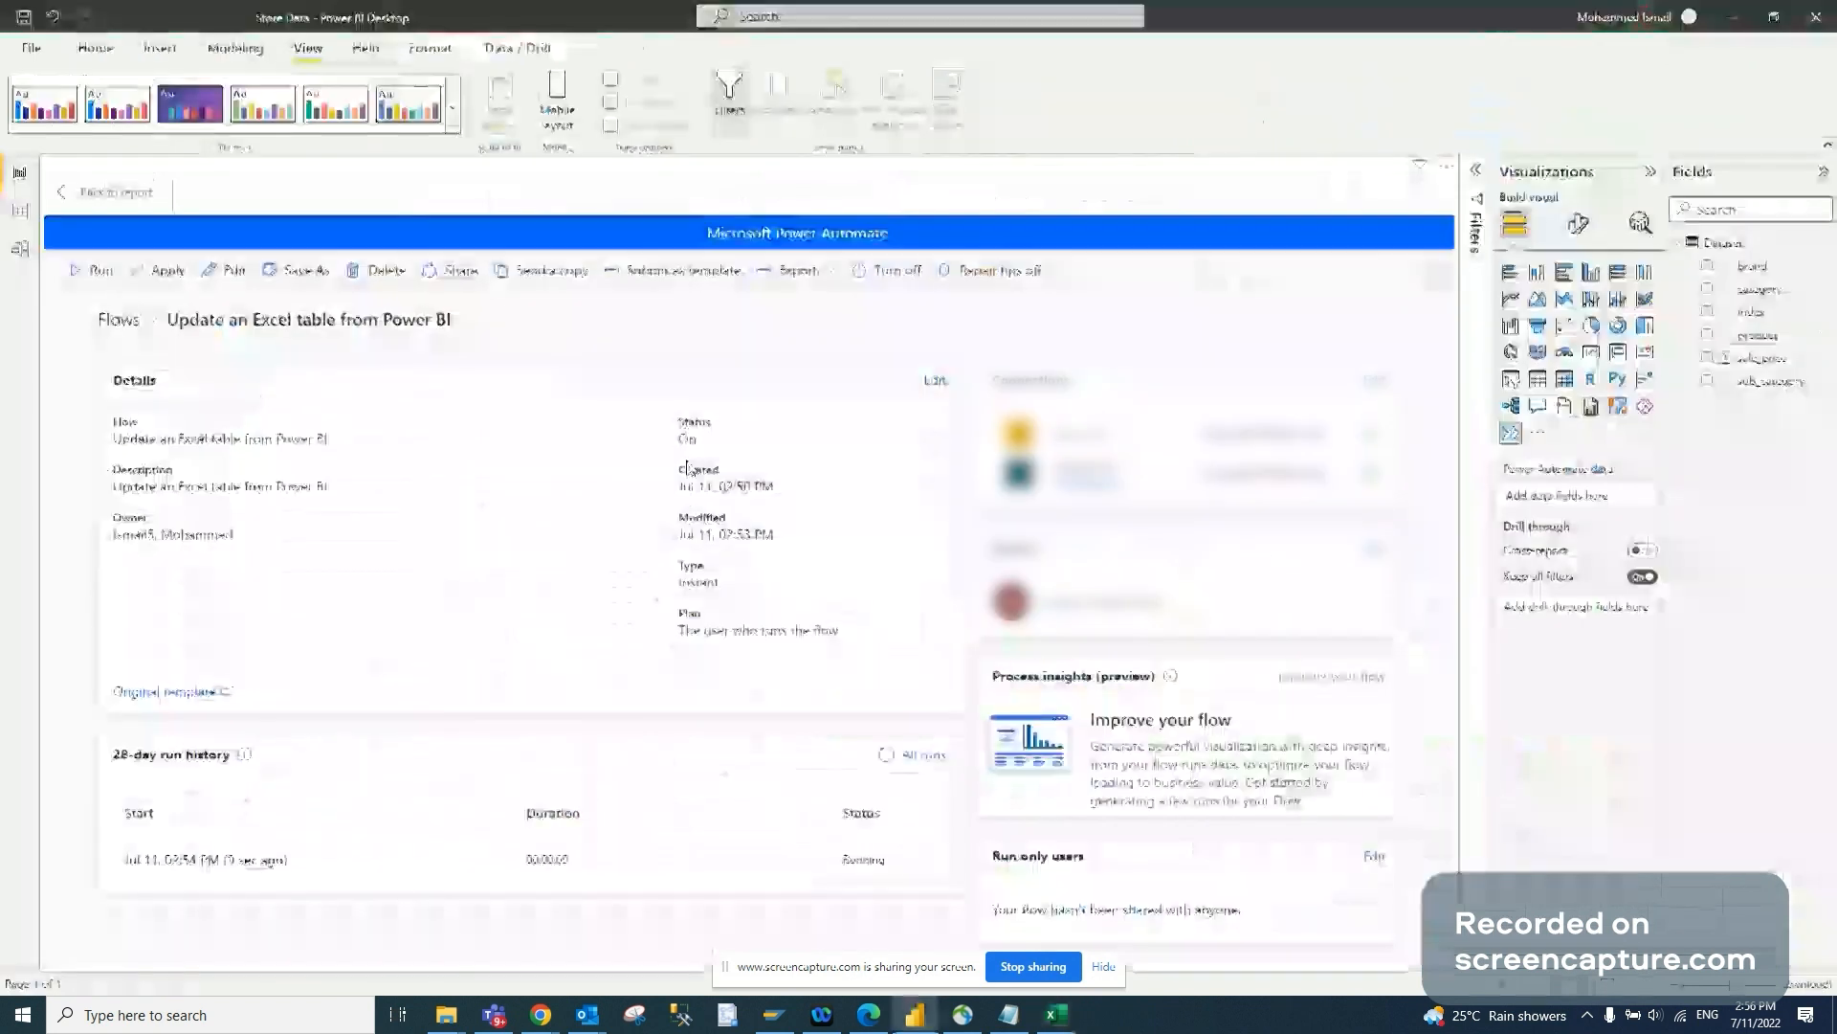